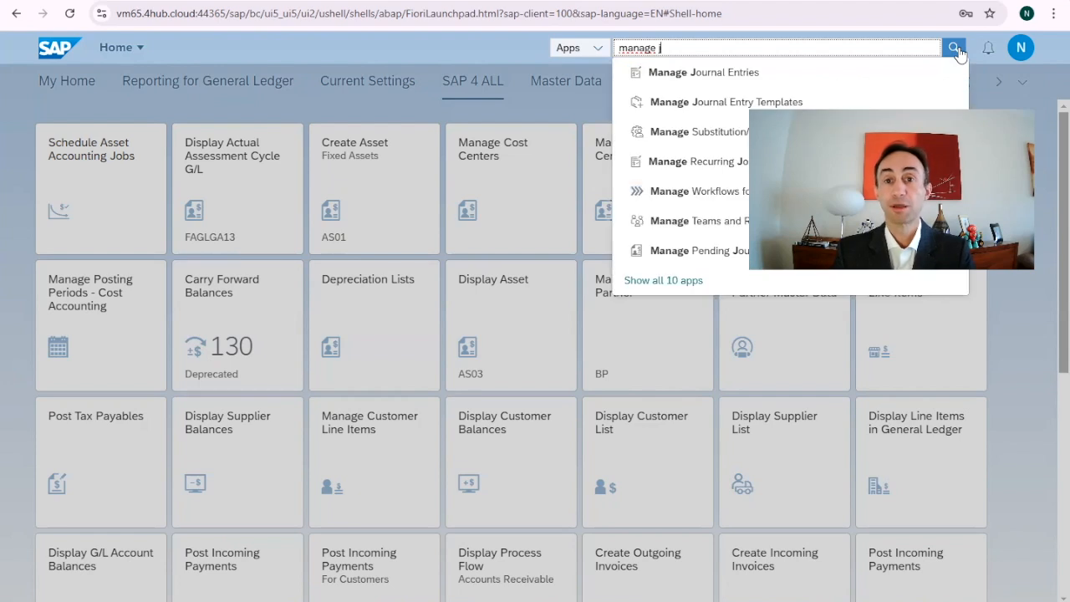
Open the Manage Journal Entry Templates app and, in a separate browser tab, the Post General Journal Entries app.
{"action": "left_click", "coordinate": [698, 102]}
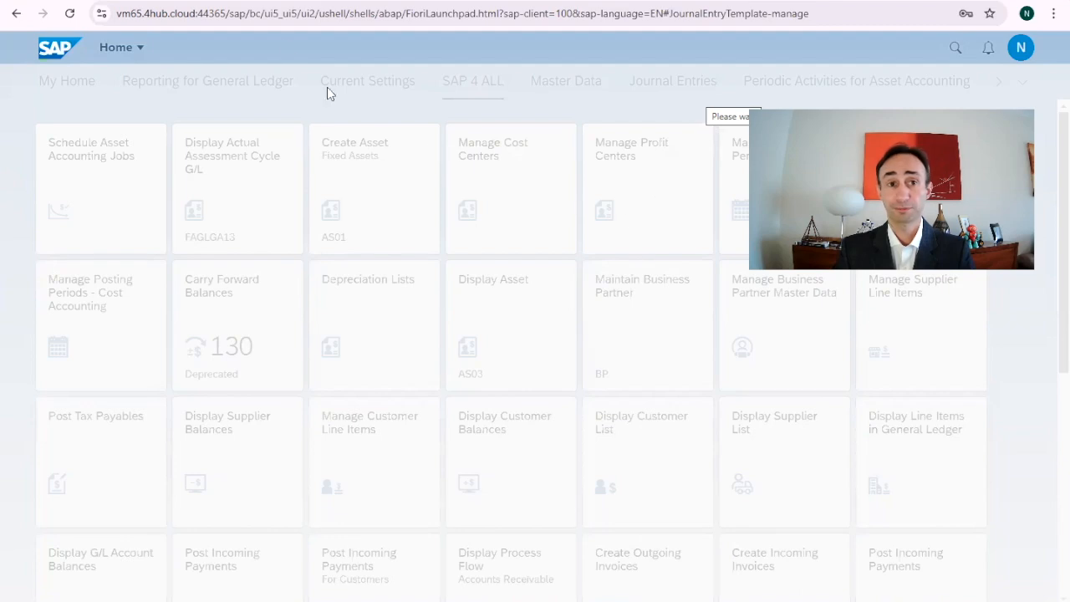
{"action": "scroll", "coordinate": [361, 273], "scroll_direction": "down", "scroll_amount": 5}
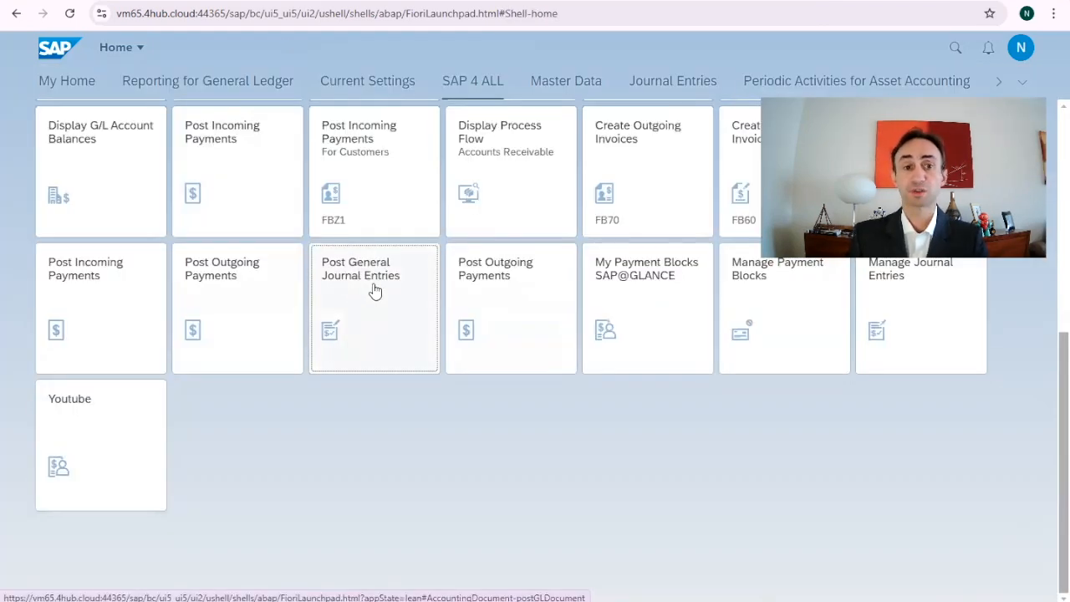
{"action": "left_click", "coordinate": [364, 277]}
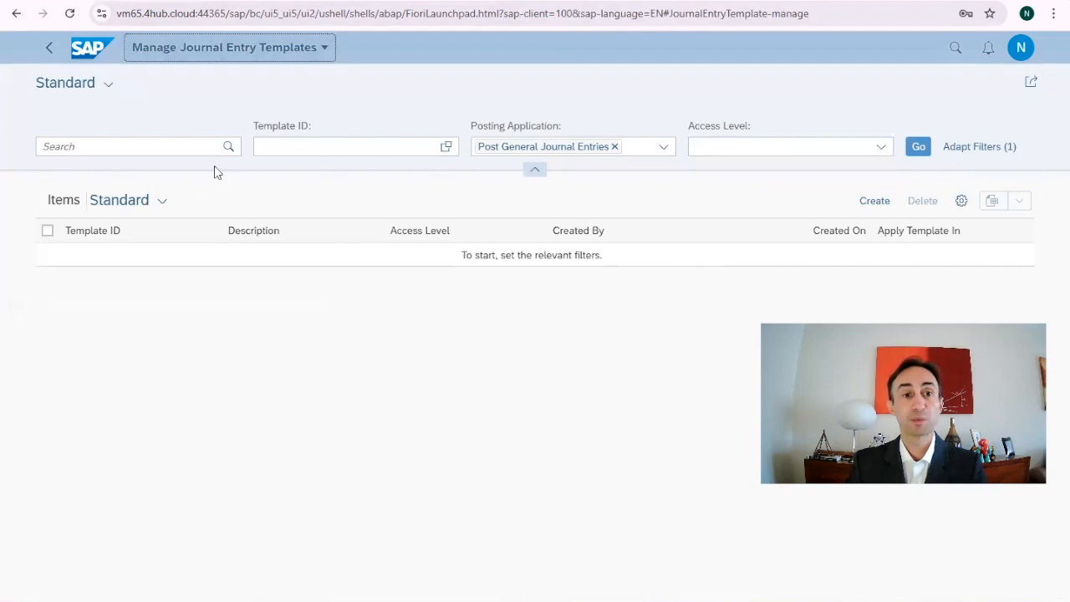
{"action": "left_click", "coordinate": [451, 150]}
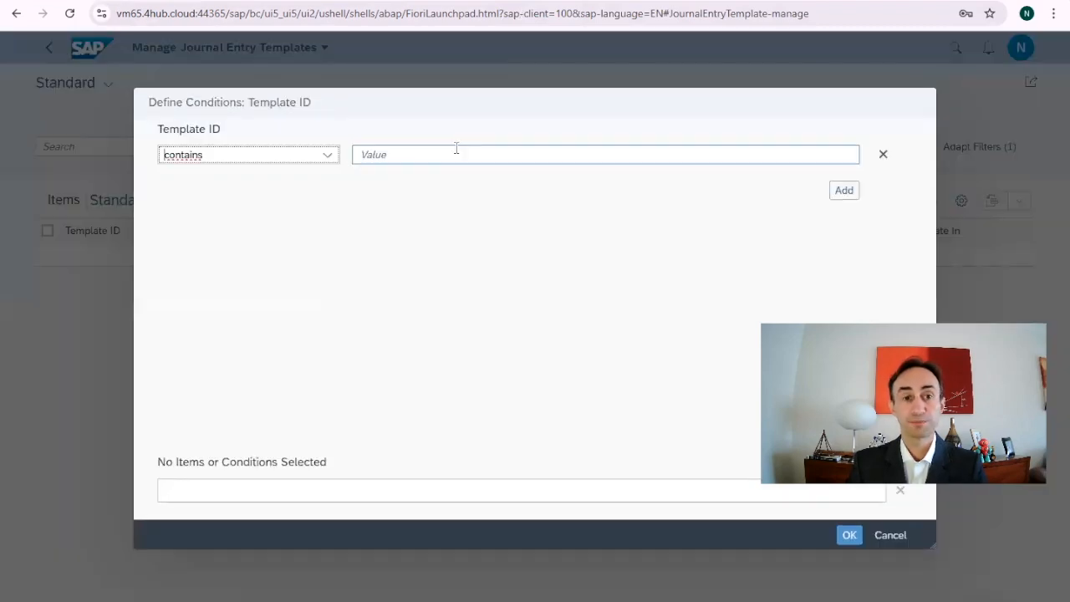
{"action": "left_click_drag", "start_coordinate": [889, 100], "coordinate": [743, 81]}
{"action": "left_click", "coordinate": [748, 516]}
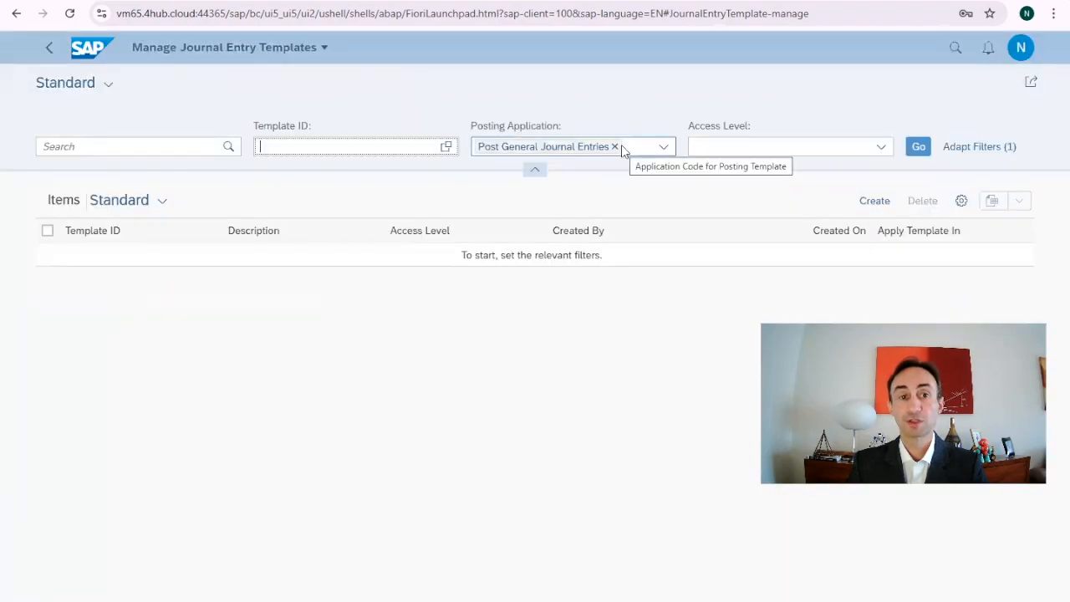
Clear and reselect Post General Journal Entries as the posting application filter, and list templates of all access levels.
{"action": "left_click", "coordinate": [607, 150]}
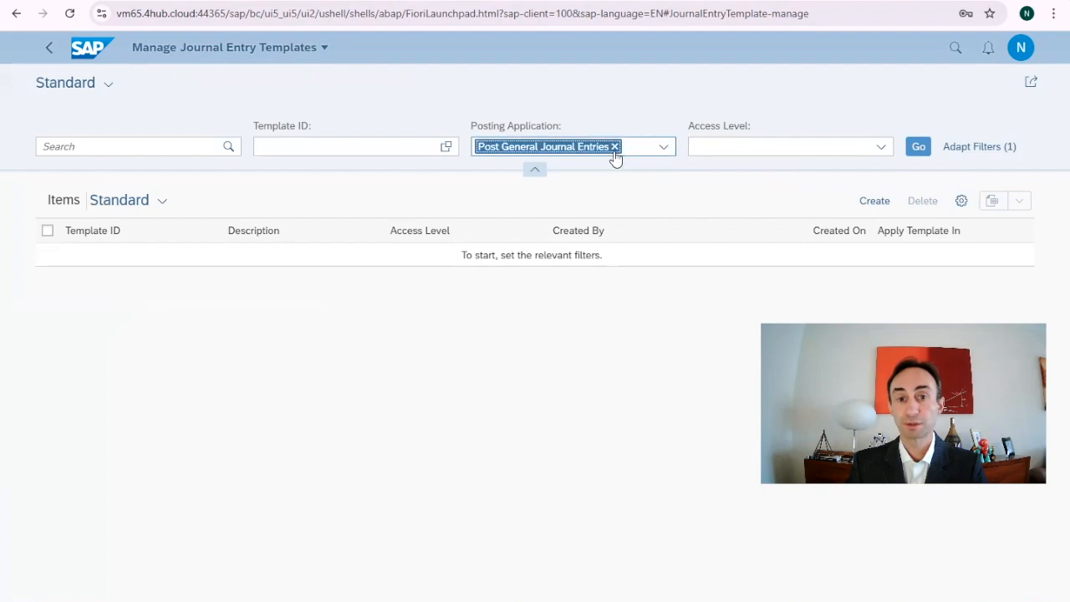
{"action": "left_click", "coordinate": [615, 150]}
{"action": "left_click", "coordinate": [675, 152]}
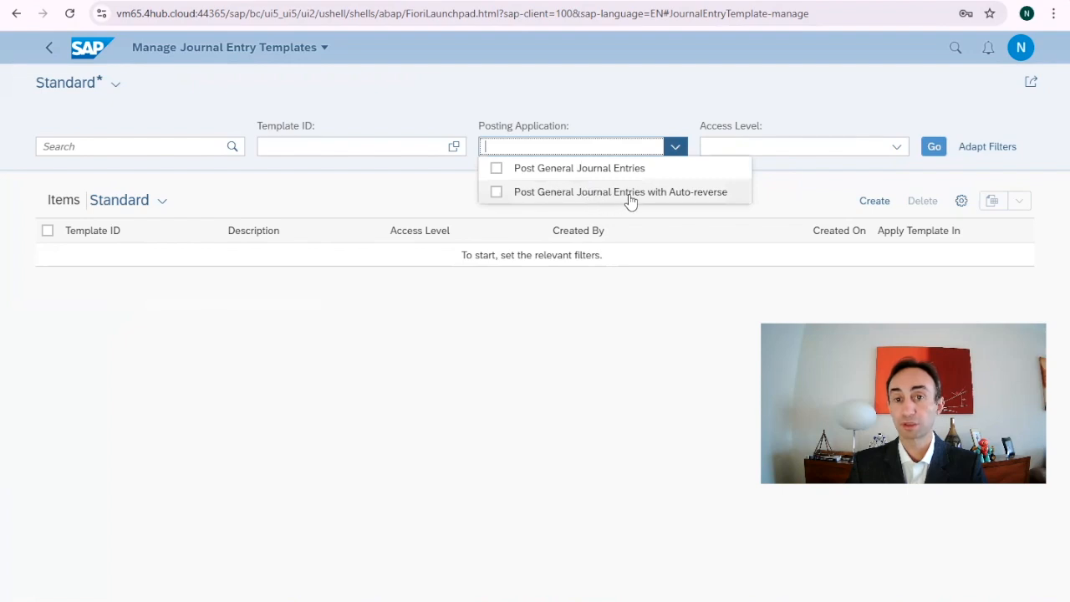
{"action": "left_click", "coordinate": [590, 176]}
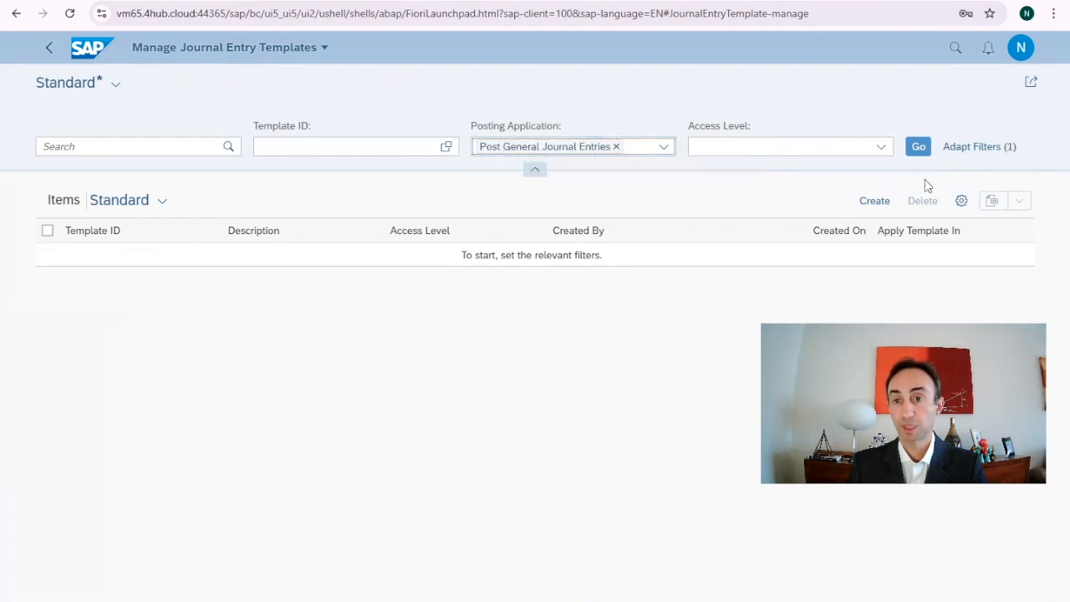
{"action": "left_click", "coordinate": [881, 148]}
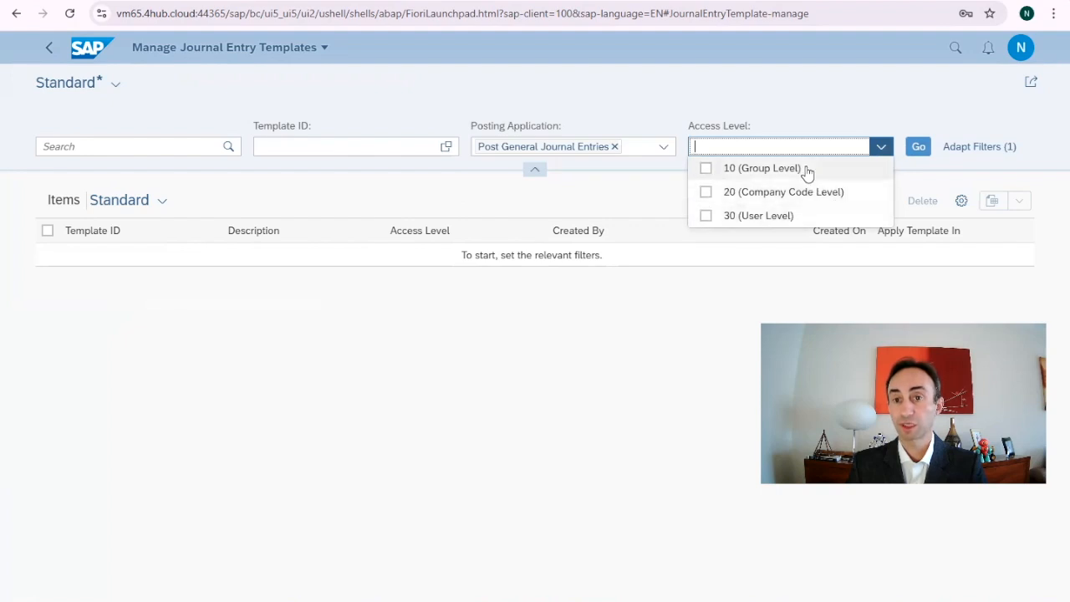
{"action": "left_click", "coordinate": [917, 148]}
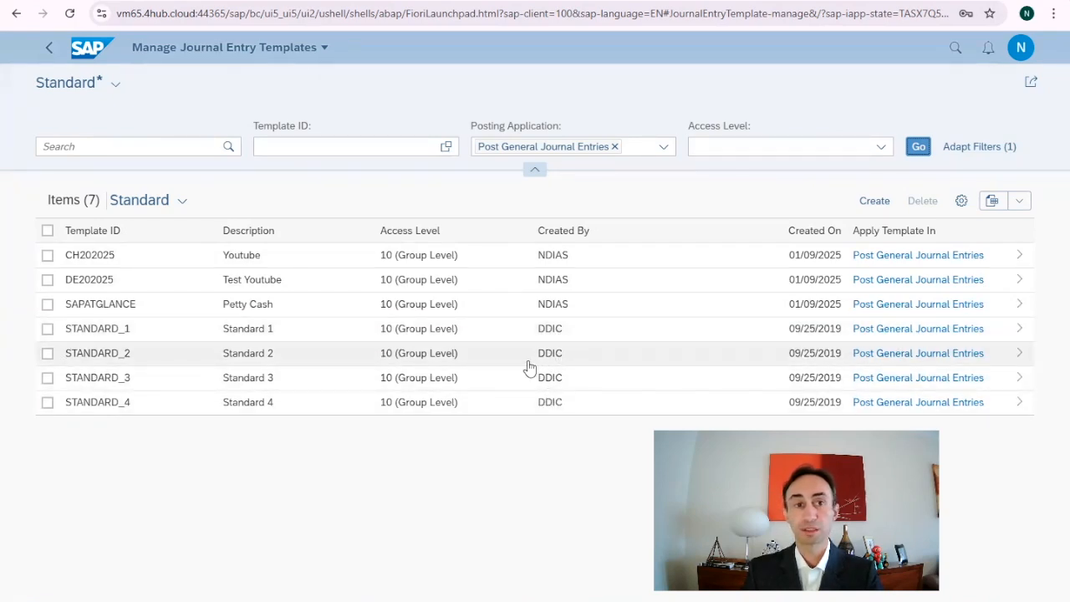
Switch to the Post General Journal Entries app and open its template selection.
{"action": "left_click", "coordinate": [275, 36]}
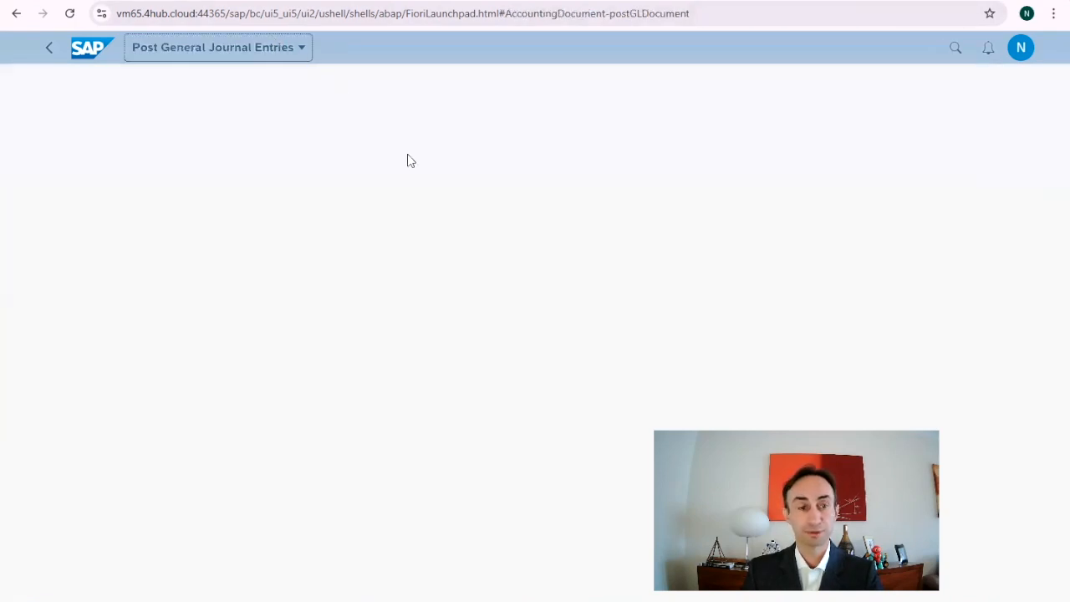
{"action": "scroll", "coordinate": [471, 360], "scroll_direction": "down", "scroll_amount": 1}
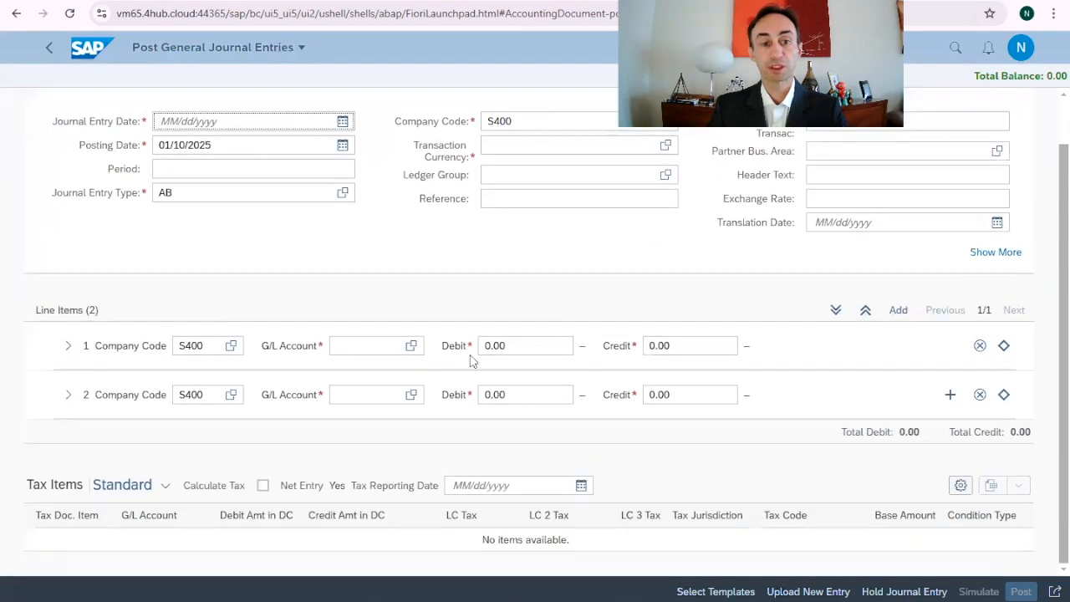
{"action": "left_click", "coordinate": [713, 592]}
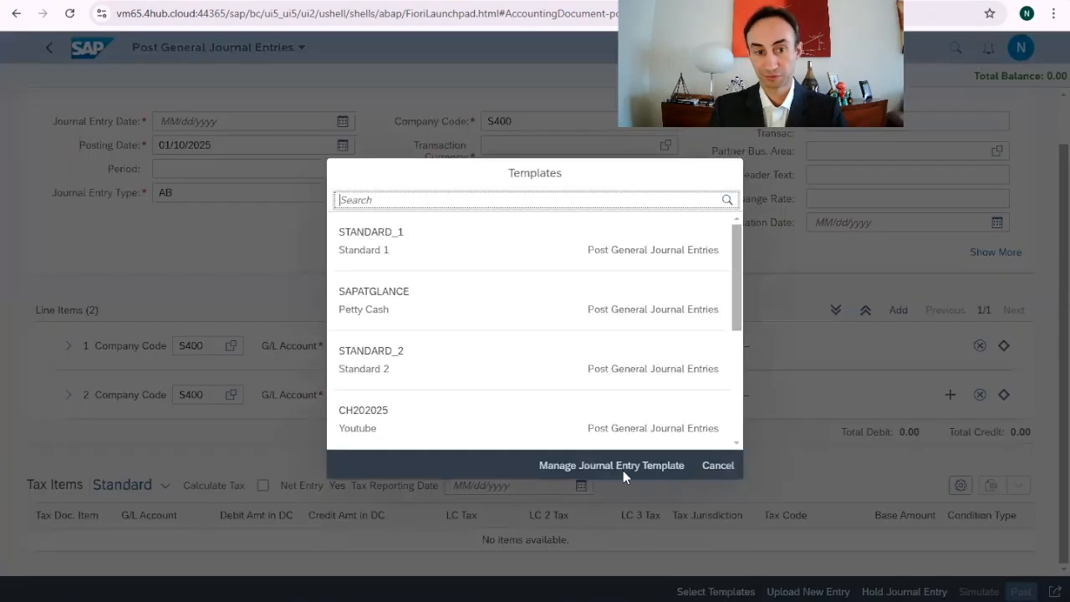
Compare the templates offered for selection in Post General Journal Entries with the list in Manage Journal Entry Templates.
{"action": "scroll", "coordinate": [458, 267], "scroll_direction": "down", "scroll_amount": 4}
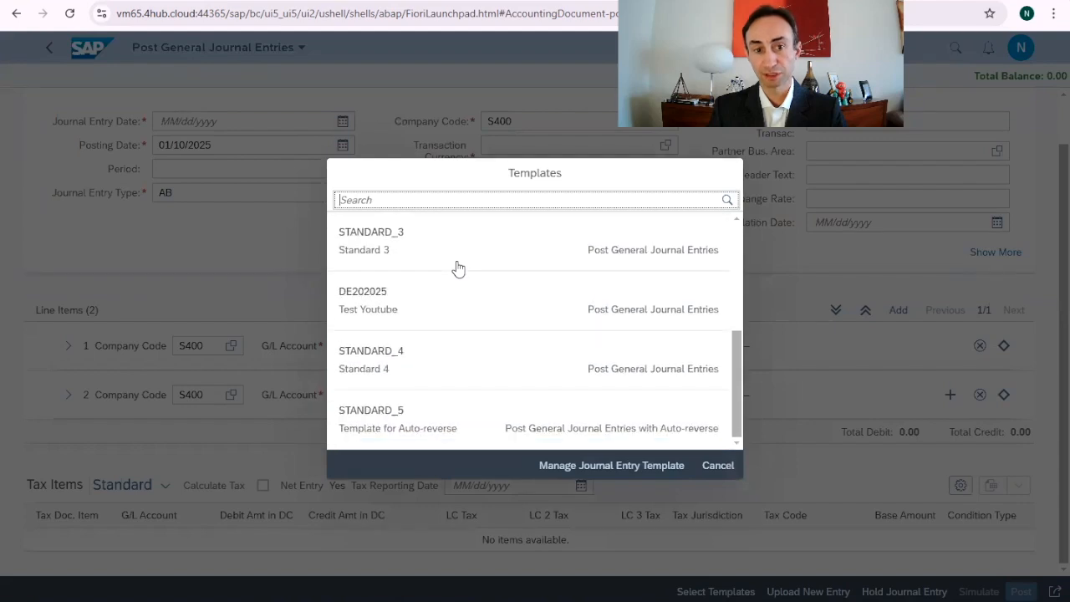
{"action": "scroll", "coordinate": [458, 267], "scroll_direction": "up", "scroll_amount": 5}
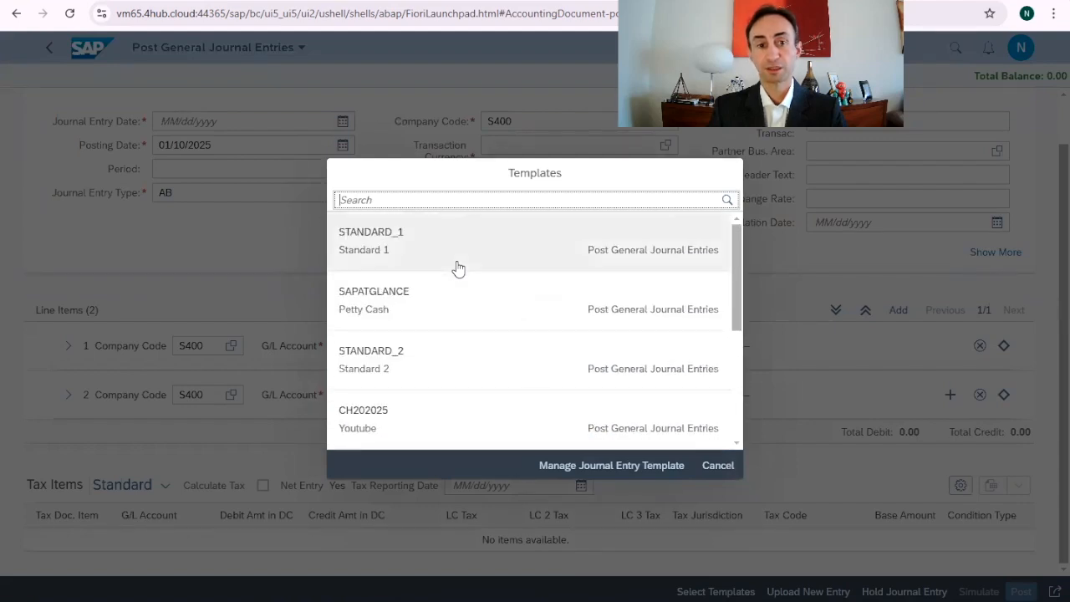
{"action": "scroll", "coordinate": [458, 267], "scroll_direction": "down", "scroll_amount": 4}
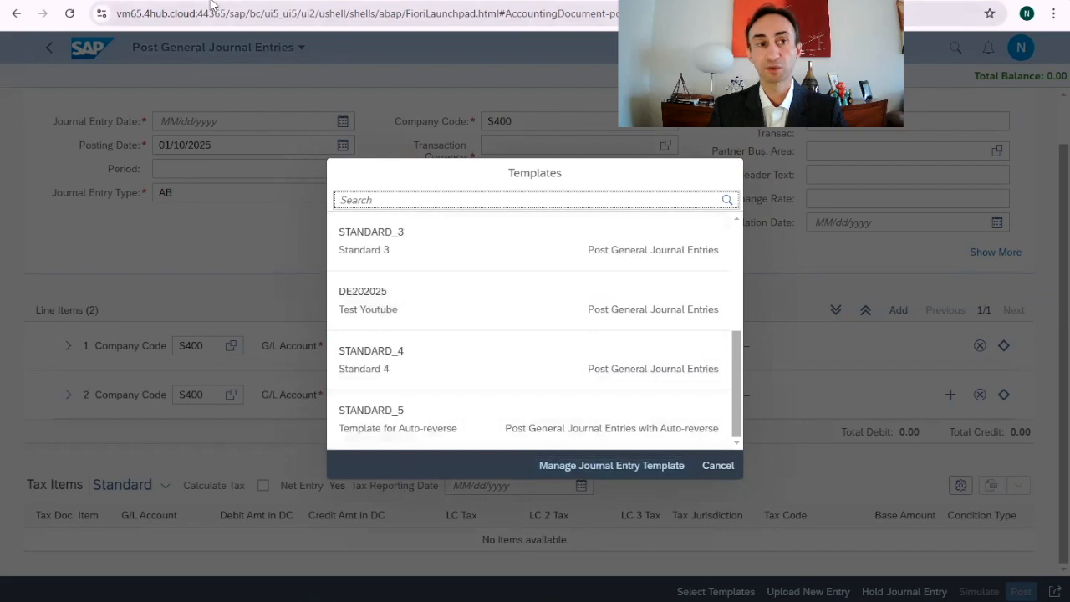
{"action": "key", "text": "ctrl+Tab"}
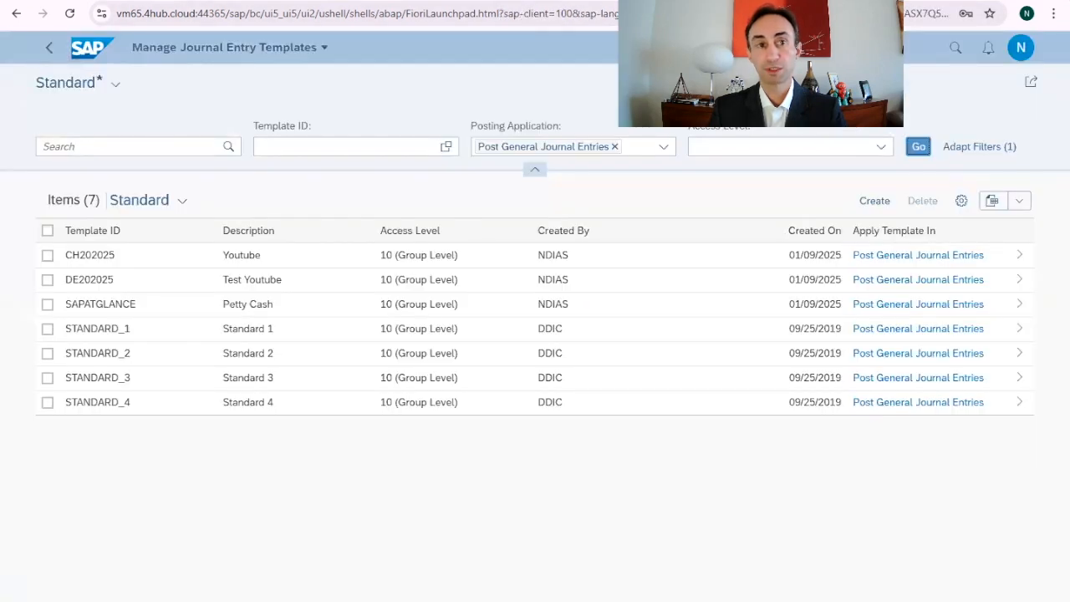
{"action": "key", "text": "ctrl+shift+Tab"}
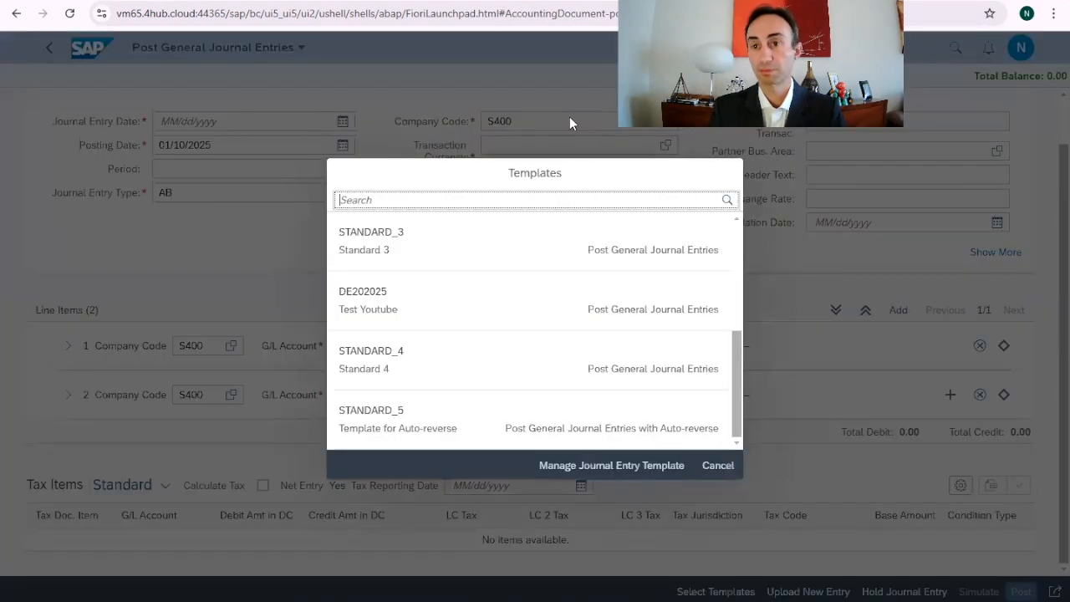
{"action": "scroll", "coordinate": [573, 404], "scroll_direction": "up", "scroll_amount": 5}
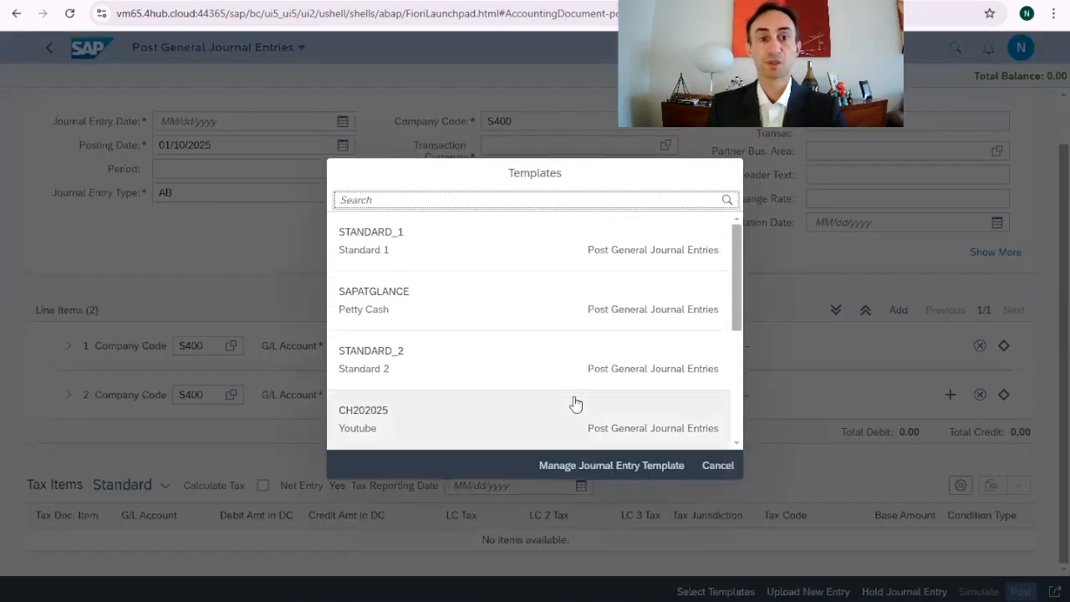
{"action": "scroll", "coordinate": [508, 362], "scroll_direction": "down", "scroll_amount": 2}
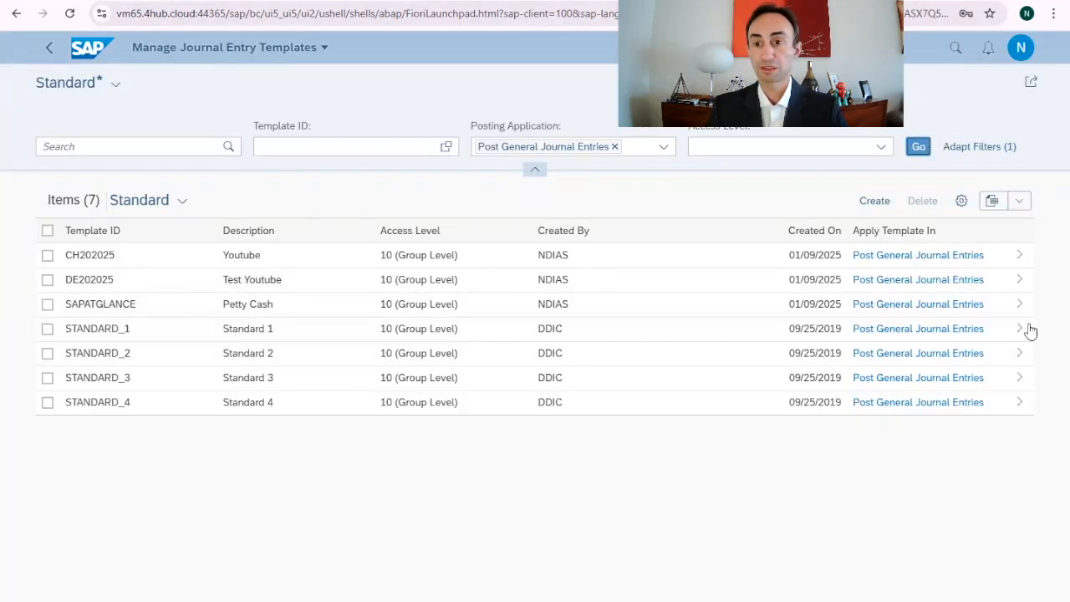
Open template DE202025 and examine its general information and the mandatory, read-only and content settings of its journal entry header.
{"action": "left_click", "coordinate": [1021, 288]}
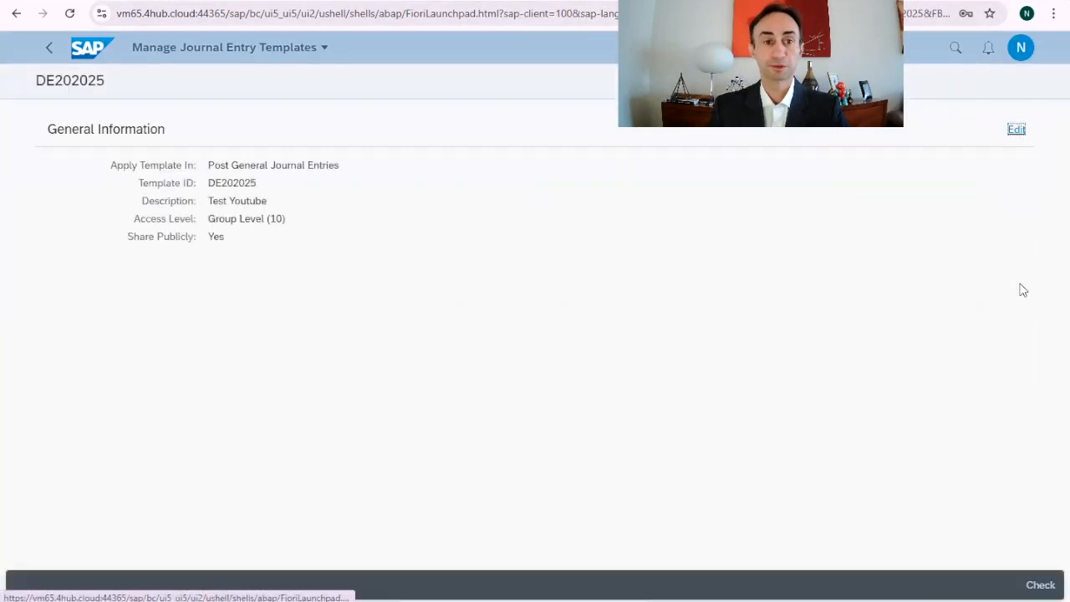
{"action": "scroll", "coordinate": [462, 247], "scroll_direction": "down", "scroll_amount": 2}
{"action": "scroll", "coordinate": [463, 246], "scroll_direction": "up", "scroll_amount": 1}
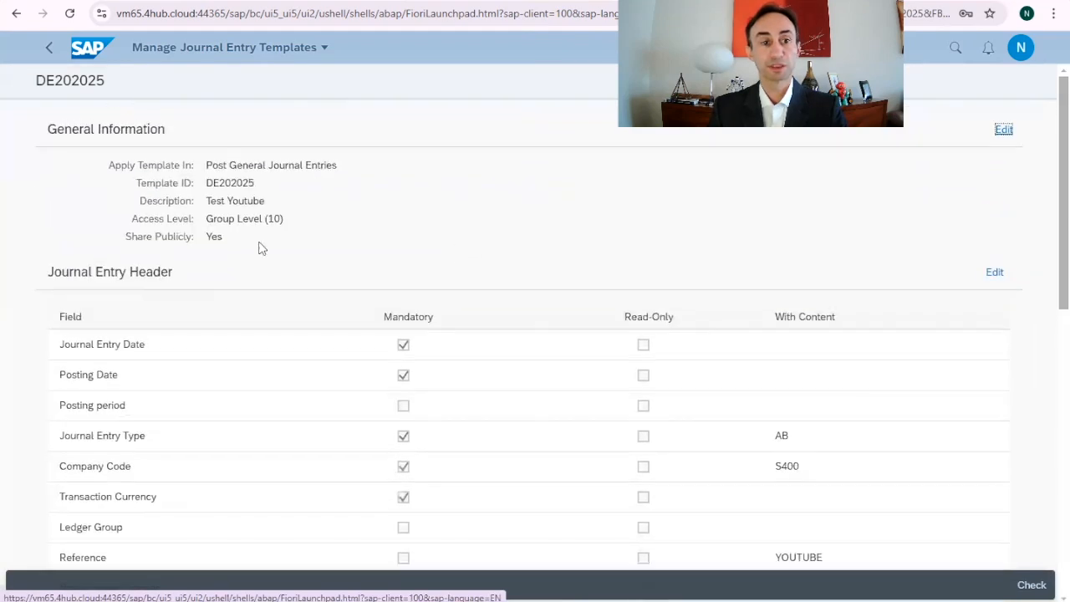
{"action": "scroll", "coordinate": [247, 285], "scroll_direction": "down", "scroll_amount": 2}
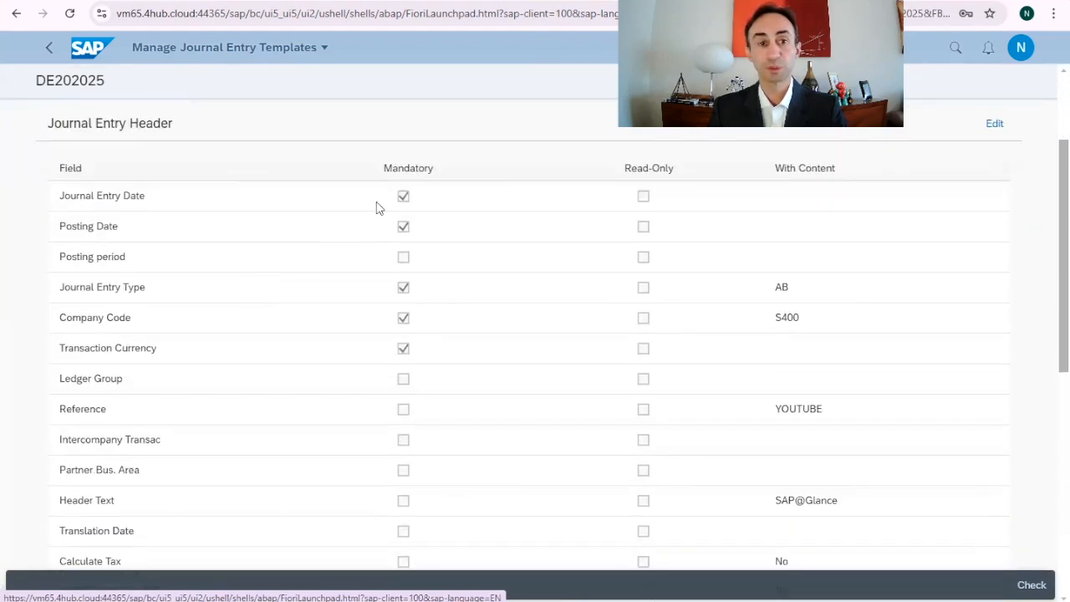
{"action": "scroll", "coordinate": [170, 196], "scroll_direction": "down", "scroll_amount": 3}
{"action": "scroll", "coordinate": [169, 196], "scroll_direction": "up", "scroll_amount": 2}
{"action": "scroll", "coordinate": [169, 197], "scroll_direction": "down", "scroll_amount": 4}
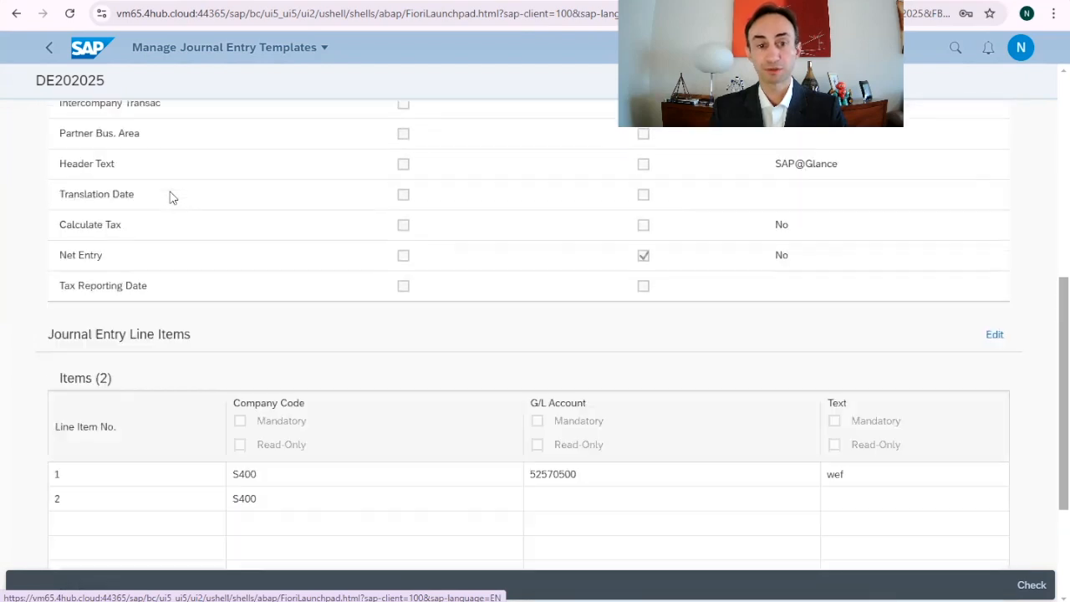
{"action": "scroll", "coordinate": [172, 199], "scroll_direction": "up", "scroll_amount": 3}
{"action": "scroll", "coordinate": [174, 200], "scroll_direction": "up", "scroll_amount": 5}
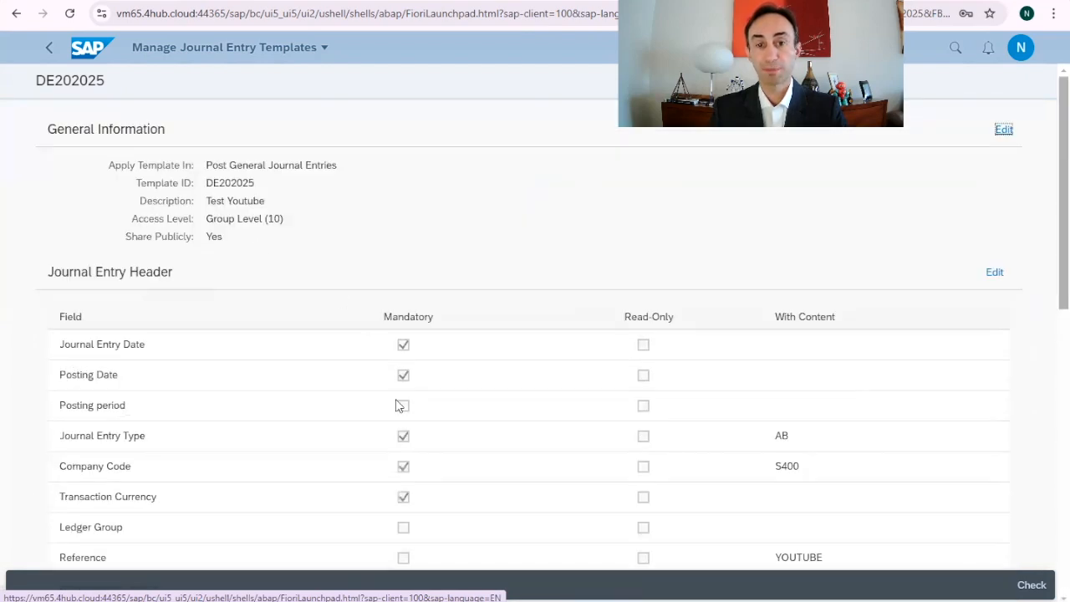
{"action": "scroll", "coordinate": [399, 406], "scroll_direction": "down", "scroll_amount": 1}
{"action": "scroll", "coordinate": [755, 331], "scroll_direction": "down", "scroll_amount": 1}
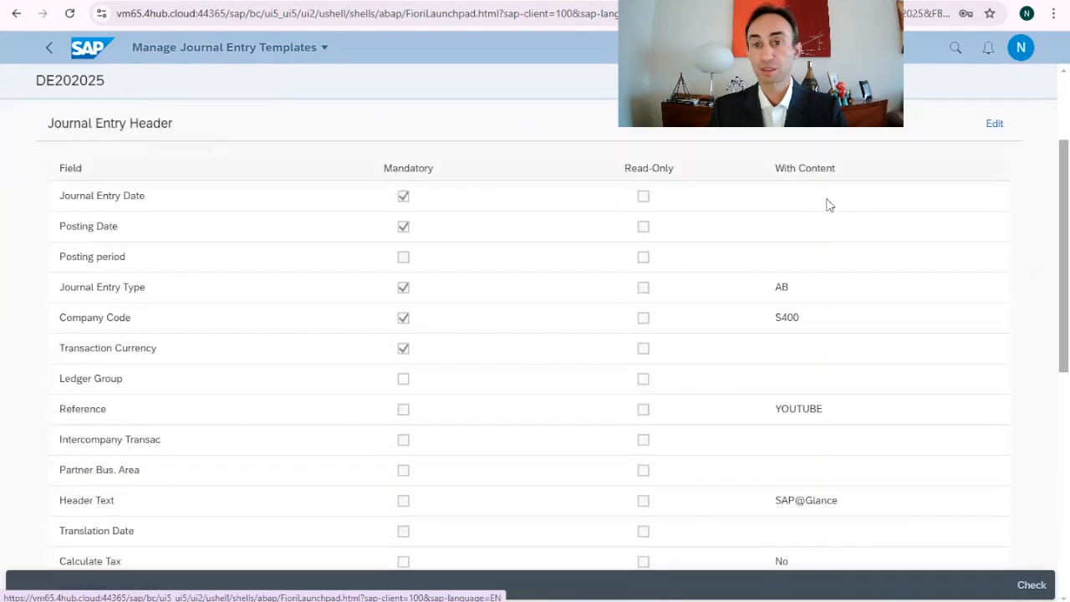
{"action": "scroll", "coordinate": [786, 365], "scroll_direction": "down", "scroll_amount": 1}
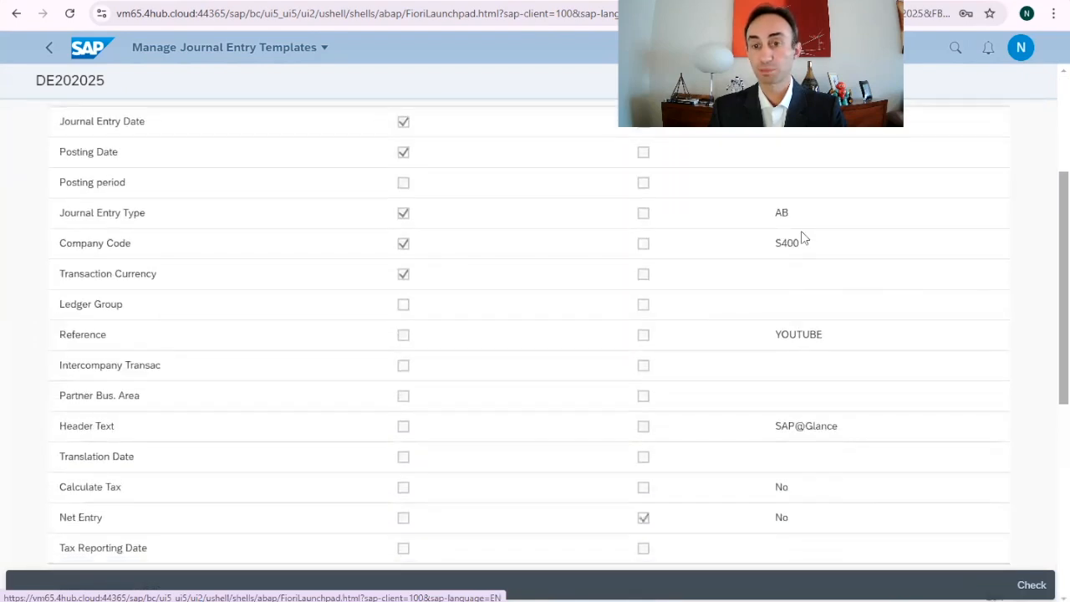
Examine the journal entry line items of template DE202025 and return to the template list.
{"action": "scroll", "coordinate": [808, 358], "scroll_direction": "down", "scroll_amount": 4}
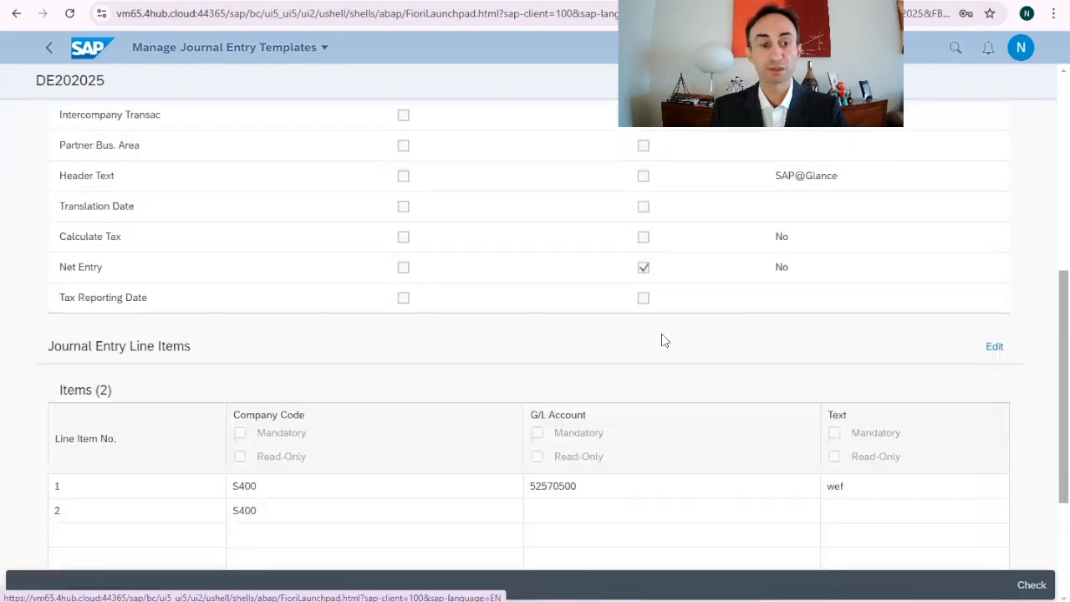
{"action": "scroll", "coordinate": [513, 333], "scroll_direction": "down", "scroll_amount": 1}
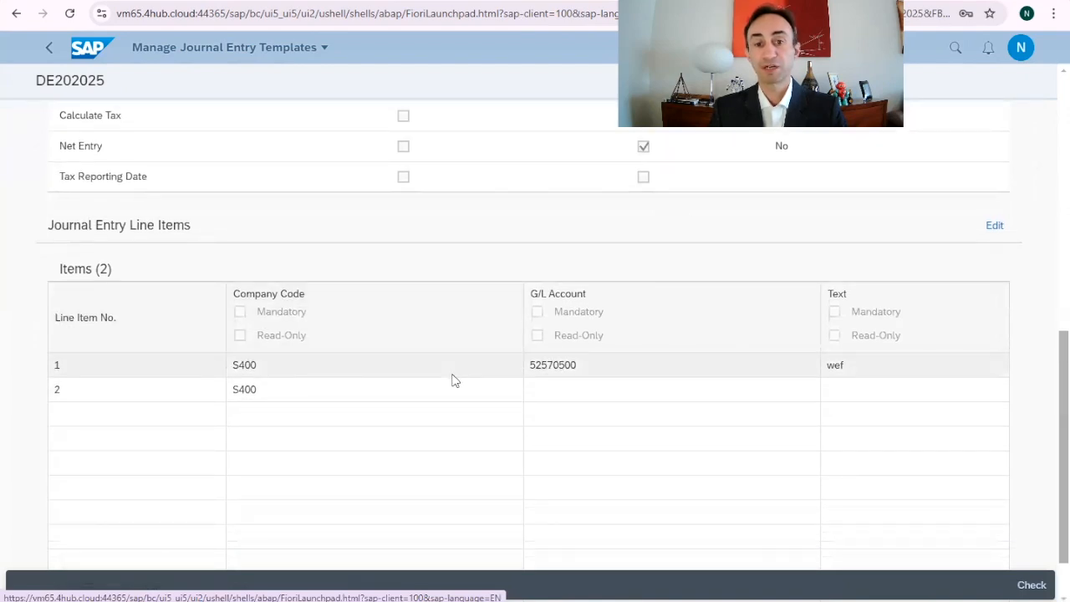
{"action": "scroll", "coordinate": [453, 377], "scroll_direction": "down", "scroll_amount": 1}
{"action": "left_click_drag", "start_coordinate": [157, 540], "coordinate": [24, 533]}
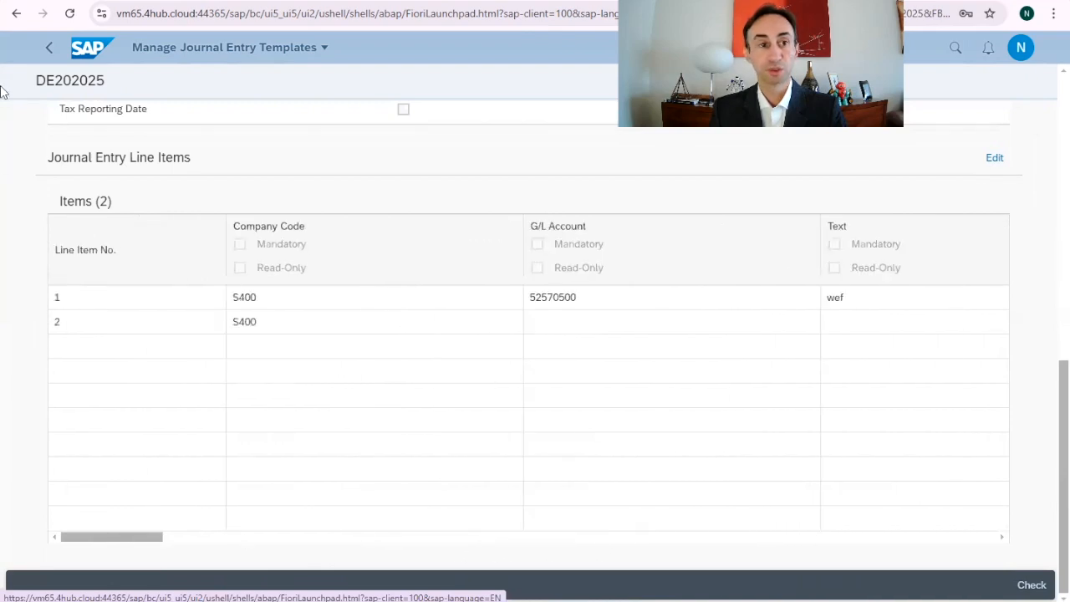
{"action": "left_click", "coordinate": [47, 49]}
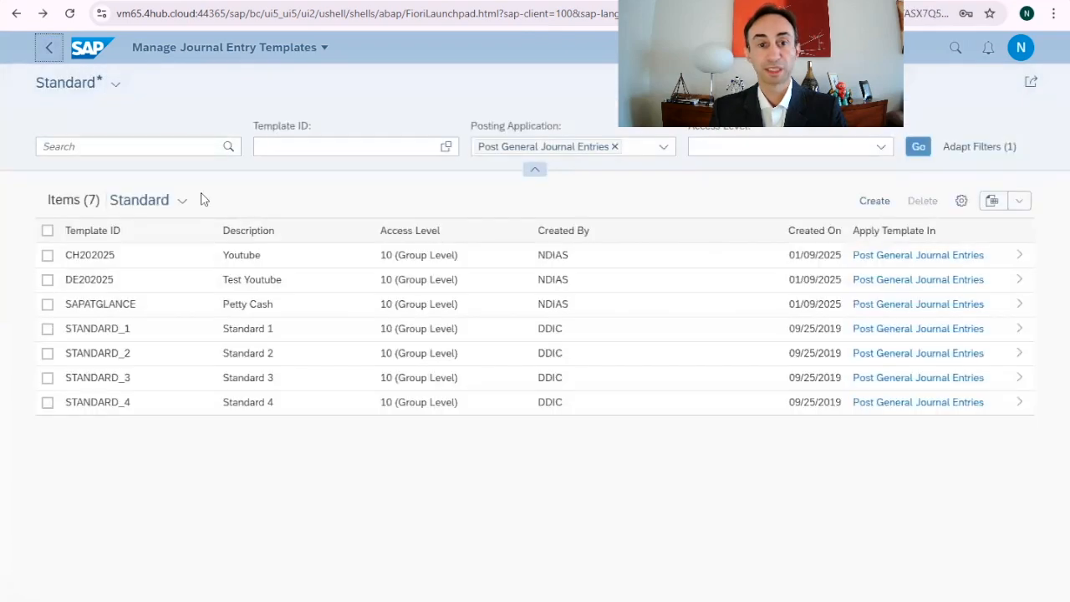
Delete template DE202025 from the journal entry templates and confirm the deletion.
{"action": "left_click", "coordinate": [48, 280]}
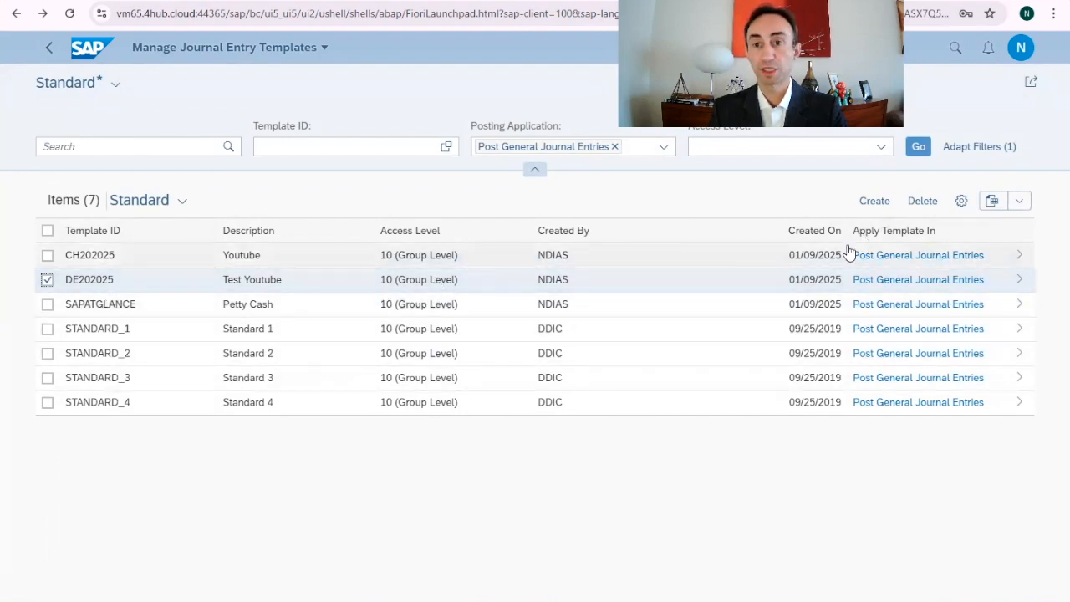
{"action": "left_click", "coordinate": [923, 201]}
{"action": "left_click", "coordinate": [595, 357]}
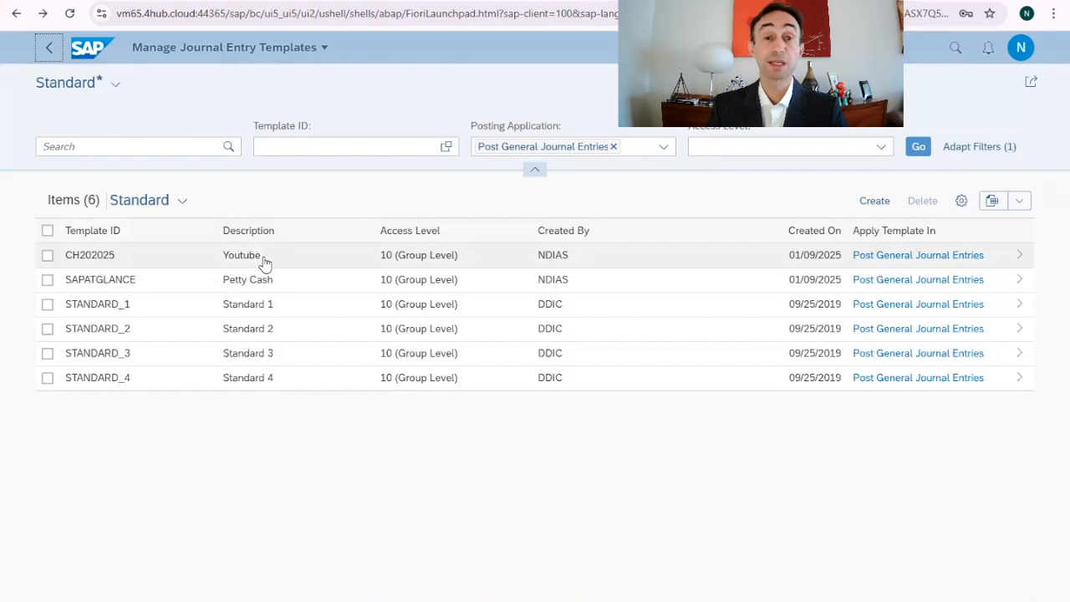
Return to the Post General Journal Entries app and apply template CH202025 to the new journal entry.
{"action": "left_click", "coordinate": [92, 257]}
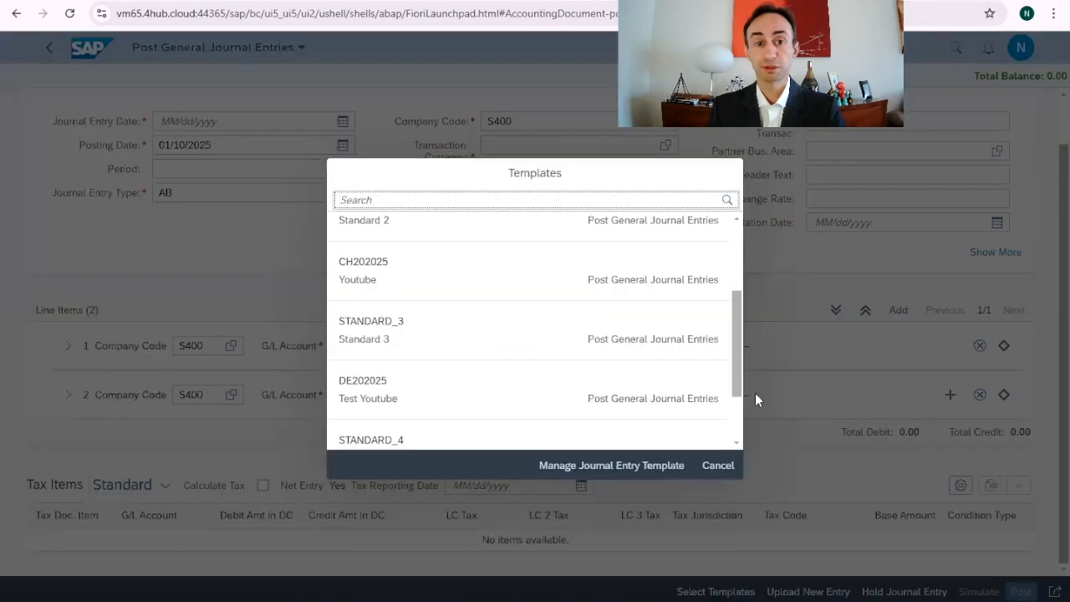
{"action": "scroll", "coordinate": [669, 370], "scroll_direction": "up", "scroll_amount": 3}
{"action": "scroll", "coordinate": [576, 339], "scroll_direction": "down", "scroll_amount": 5}
{"action": "left_click", "coordinate": [375, 302]}
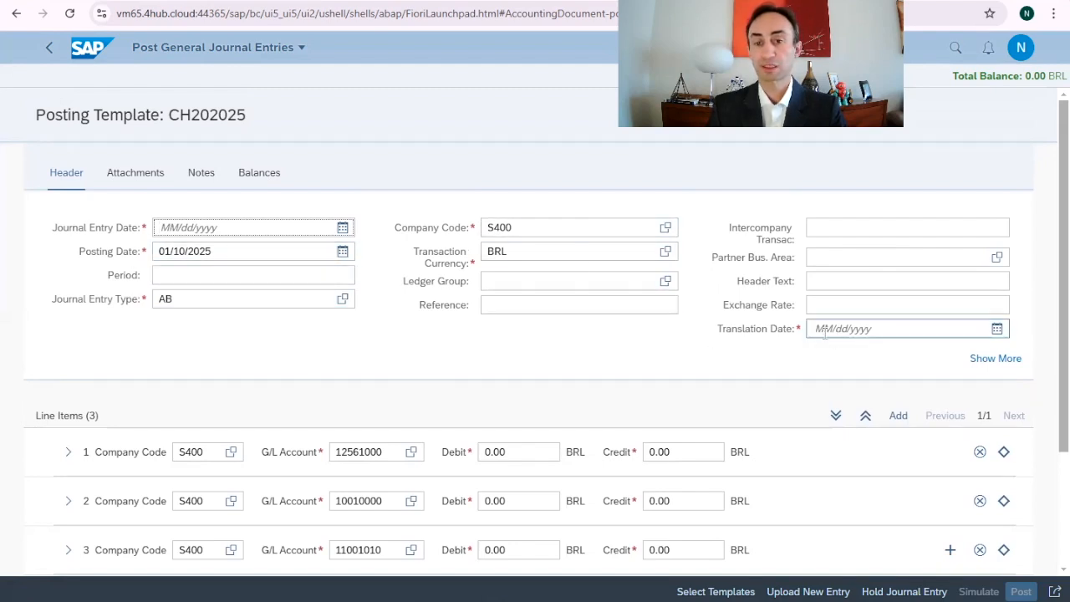
Examine the new journal entry's line items, and open template CH202025 for editing in Manage Journal Entry Templates.
{"action": "scroll", "coordinate": [824, 332], "scroll_direction": "down", "scroll_amount": 2}
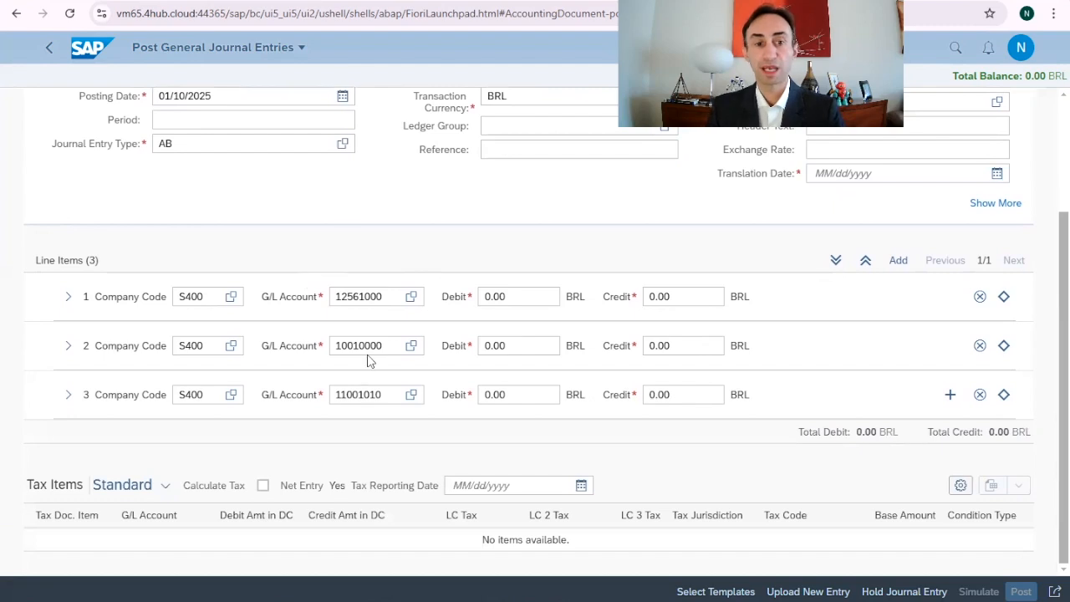
{"action": "scroll", "coordinate": [593, 410], "scroll_direction": "up", "scroll_amount": 2}
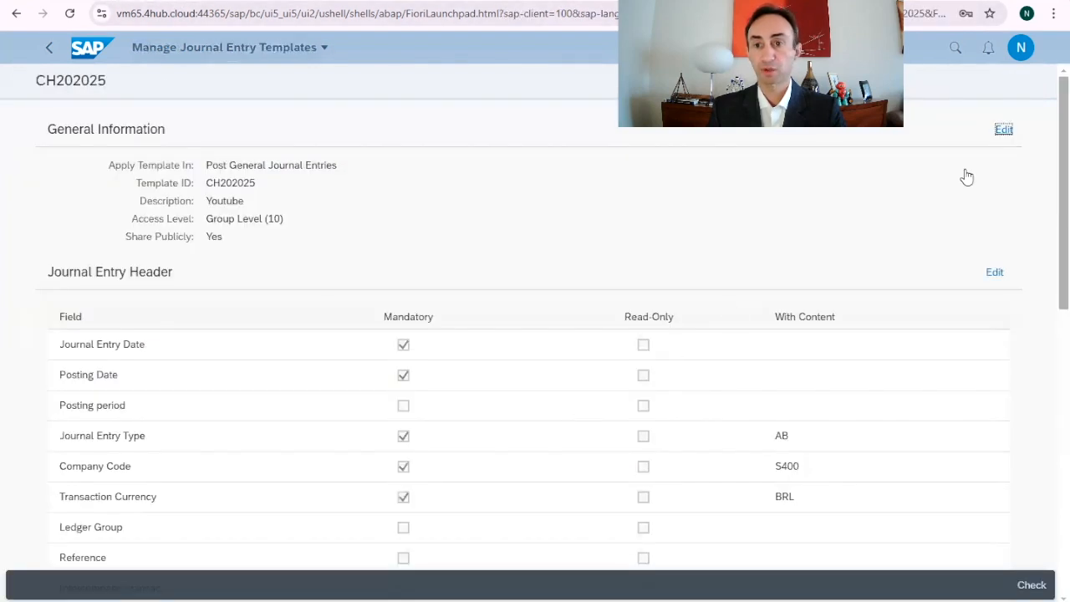
{"action": "left_click", "coordinate": [1003, 130]}
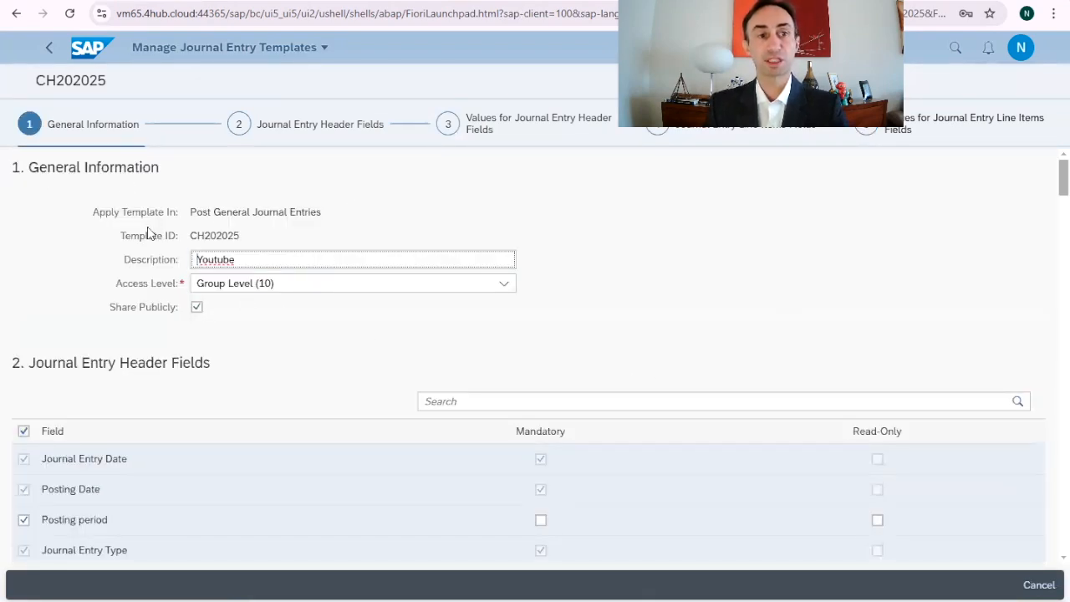
Examine the description and the available access levels in the template's general information, keeping Group Level (10) selected.
{"action": "left_click", "coordinate": [210, 260]}
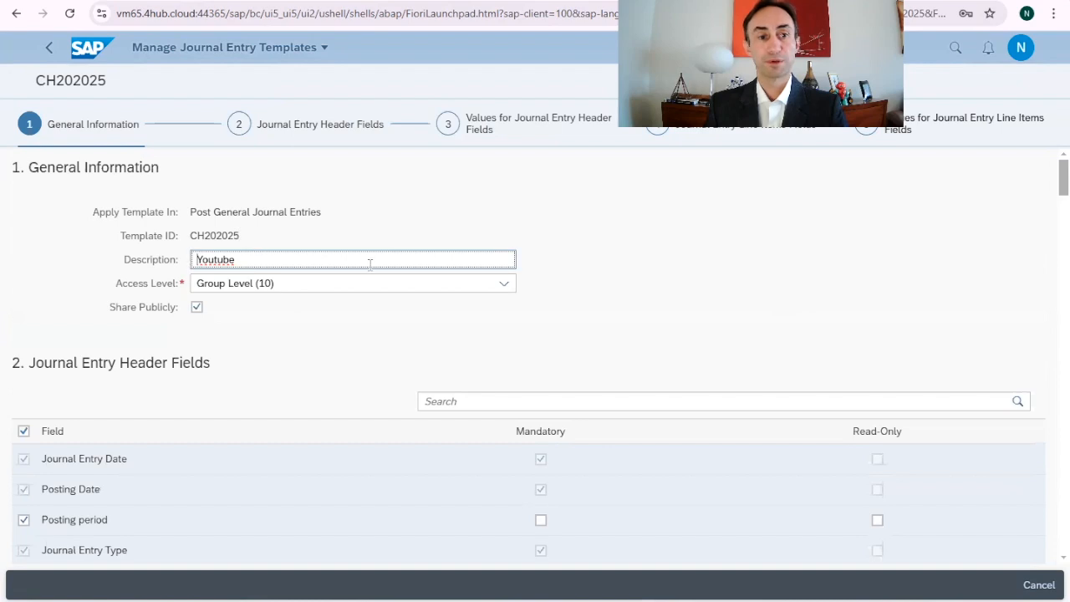
{"action": "left_click", "coordinate": [502, 286]}
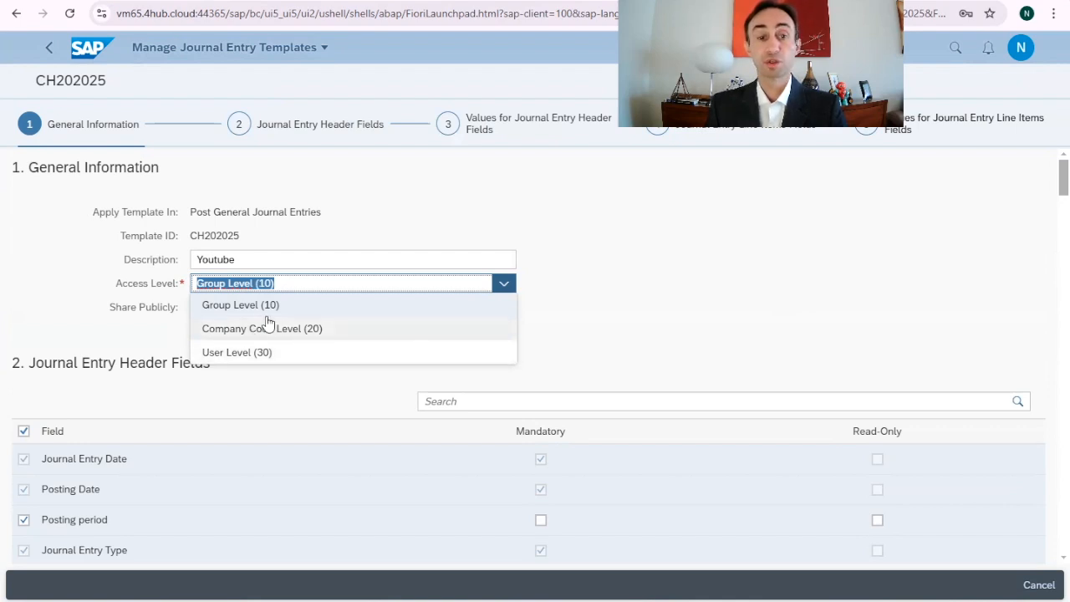
{"action": "left_click", "coordinate": [644, 317]}
{"action": "scroll", "coordinate": [645, 316], "scroll_direction": "down", "scroll_amount": 10}
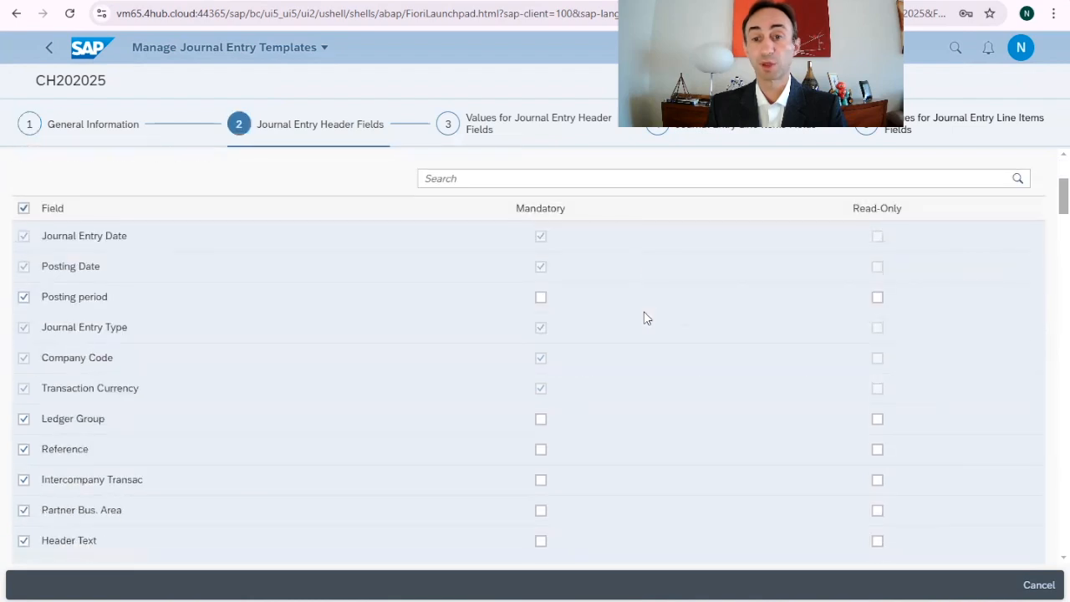
{"action": "scroll", "coordinate": [644, 311], "scroll_direction": "up", "scroll_amount": 10}
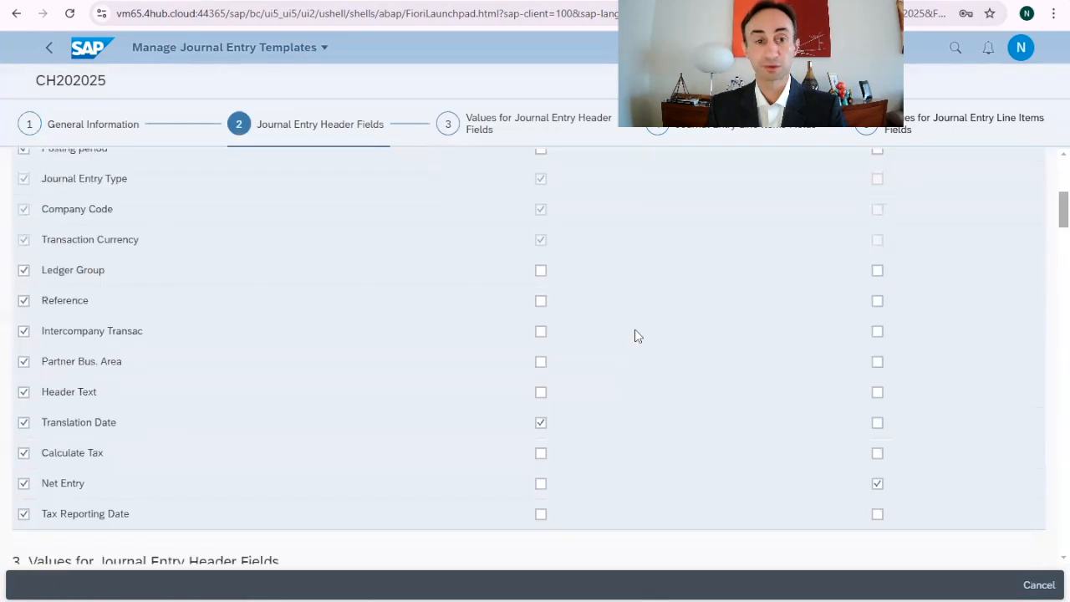
{"action": "left_click", "coordinate": [325, 284]}
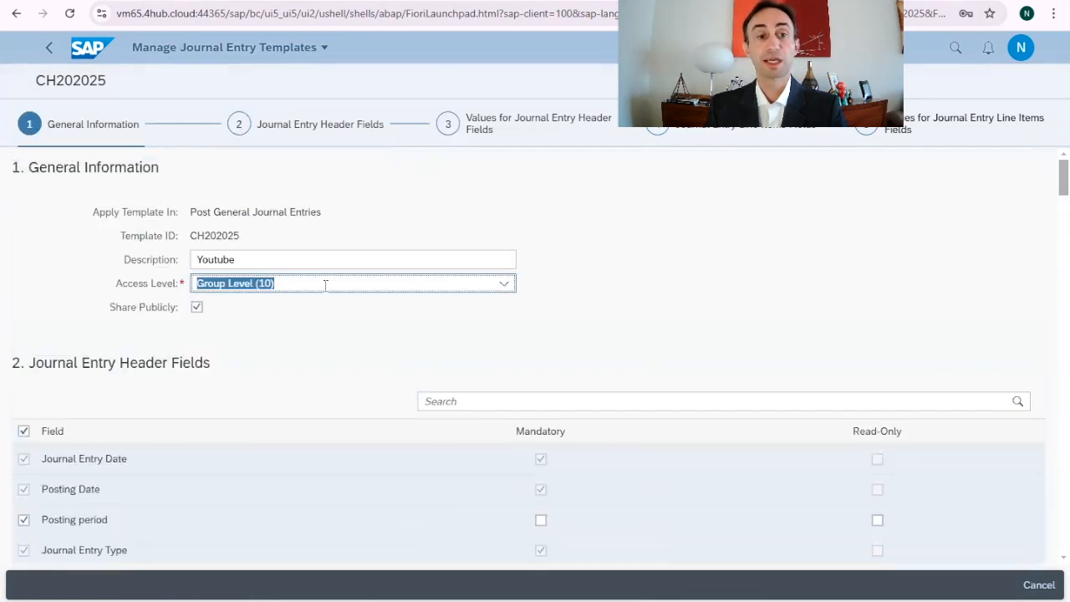
{"action": "left_click", "coordinate": [509, 299]}
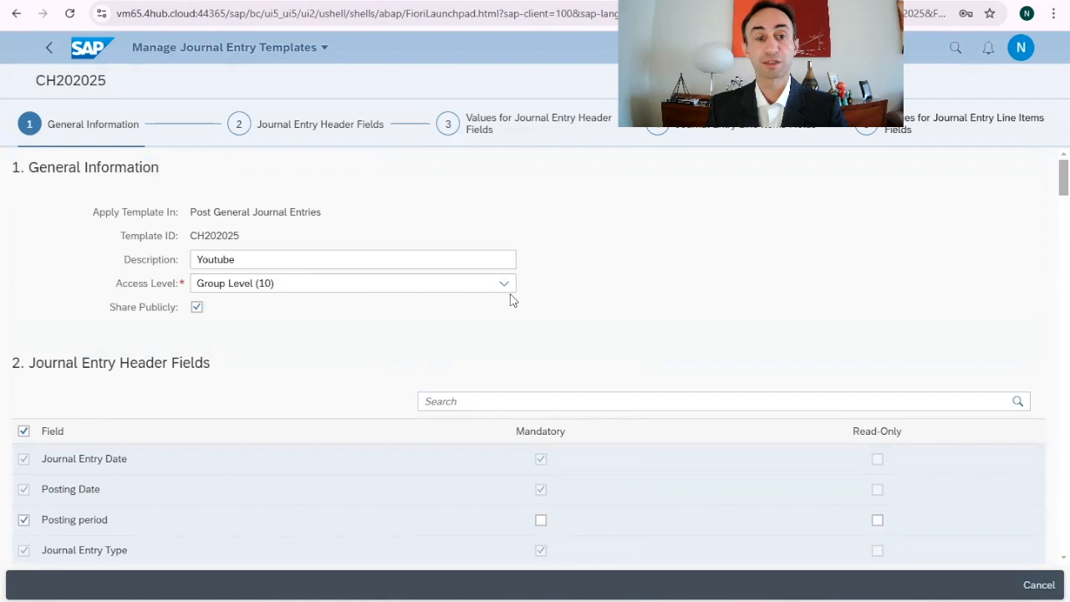
{"action": "left_click", "coordinate": [508, 286]}
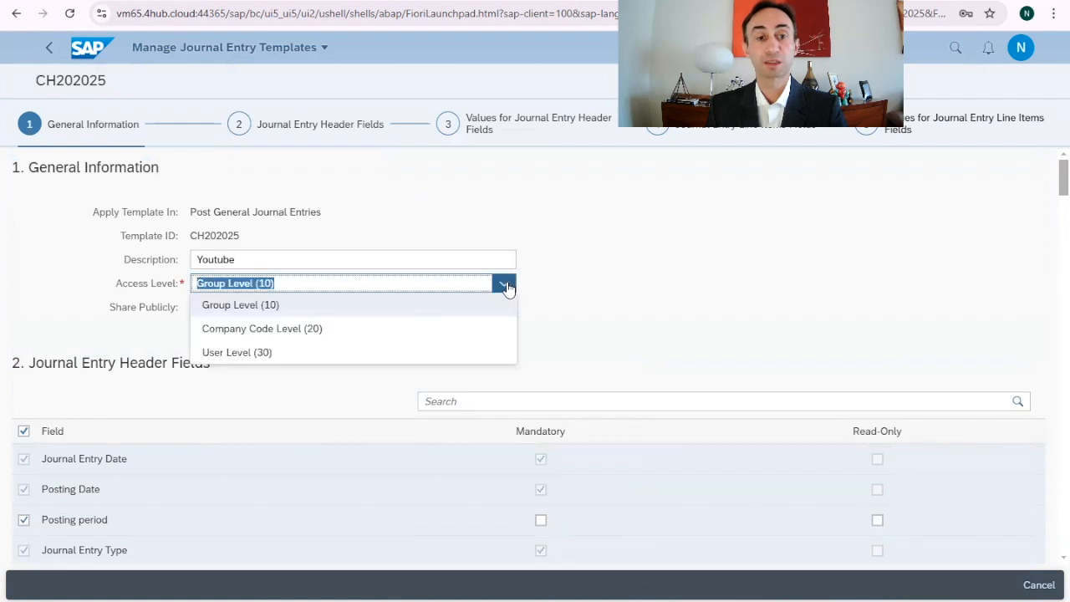
{"action": "left_click", "coordinate": [474, 312]}
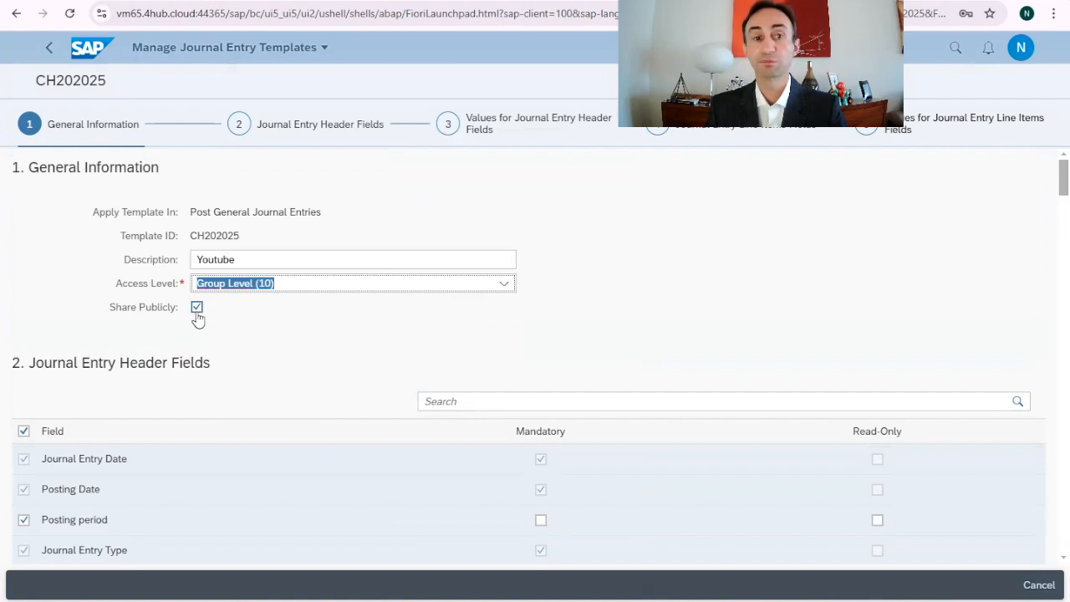
Make the Translation Date optional by removing its mandatory setting in the journal entry header fields.
{"action": "scroll", "coordinate": [368, 351], "scroll_direction": "down", "scroll_amount": 3}
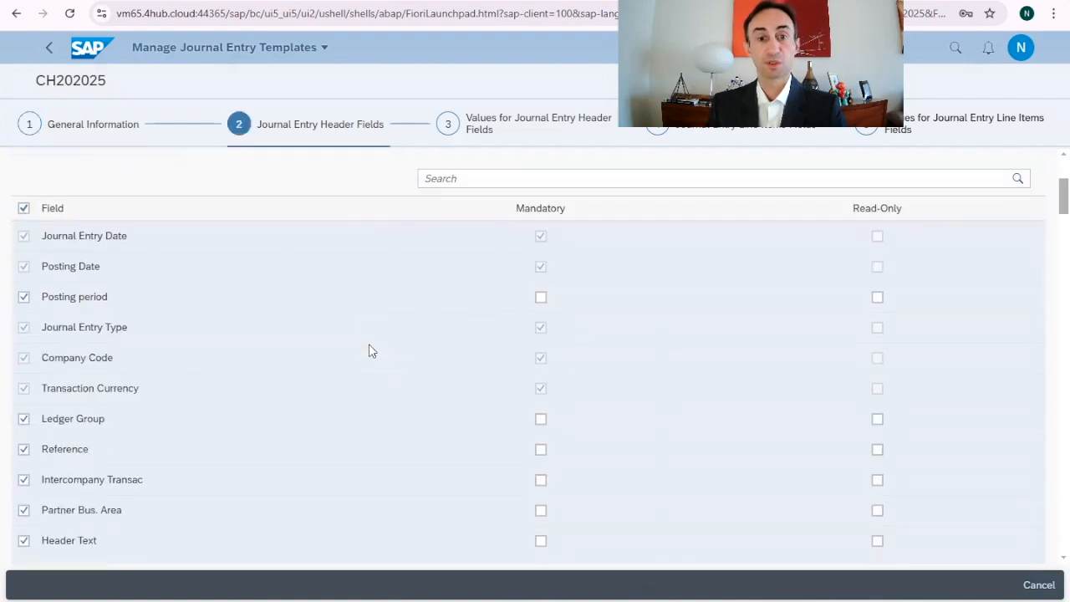
{"action": "scroll", "coordinate": [368, 292], "scroll_direction": "down", "scroll_amount": 4}
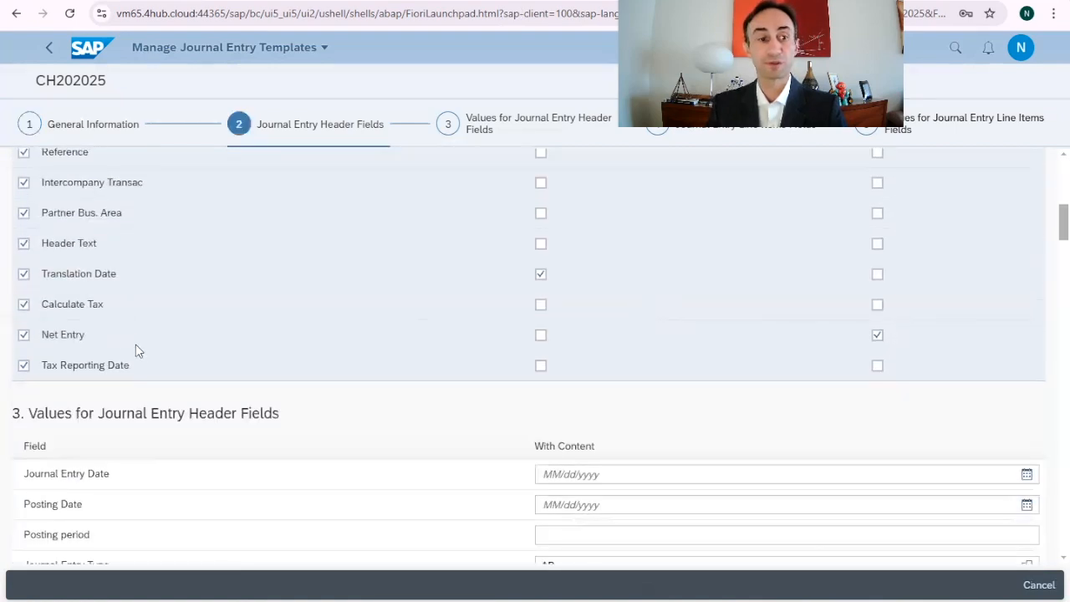
{"action": "scroll", "coordinate": [279, 351], "scroll_direction": "up", "scroll_amount": 1}
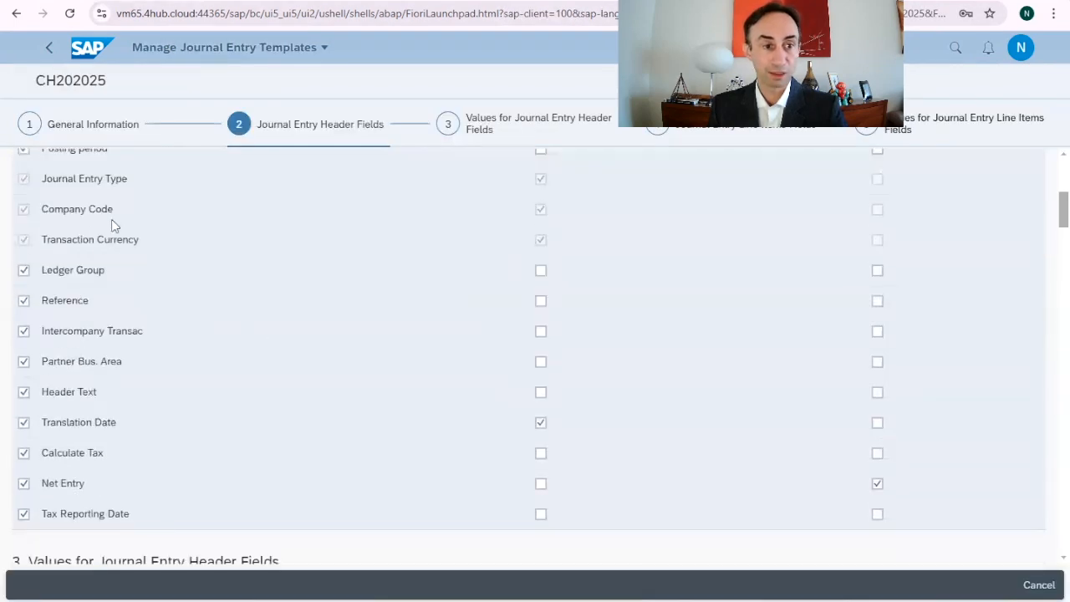
{"action": "scroll", "coordinate": [120, 332], "scroll_direction": "down", "scroll_amount": 2}
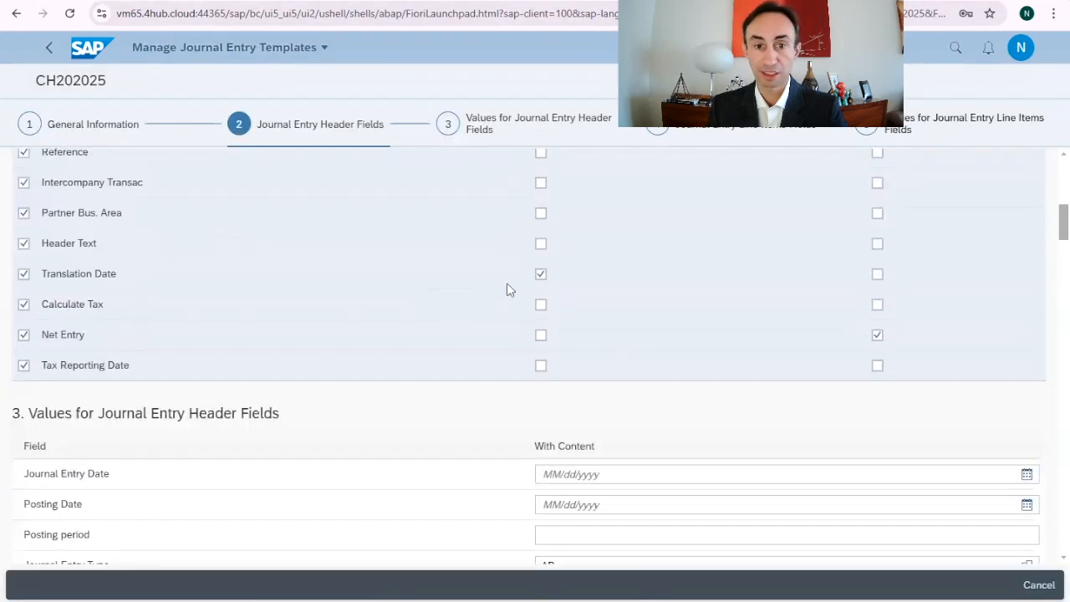
{"action": "left_click", "coordinate": [540, 279]}
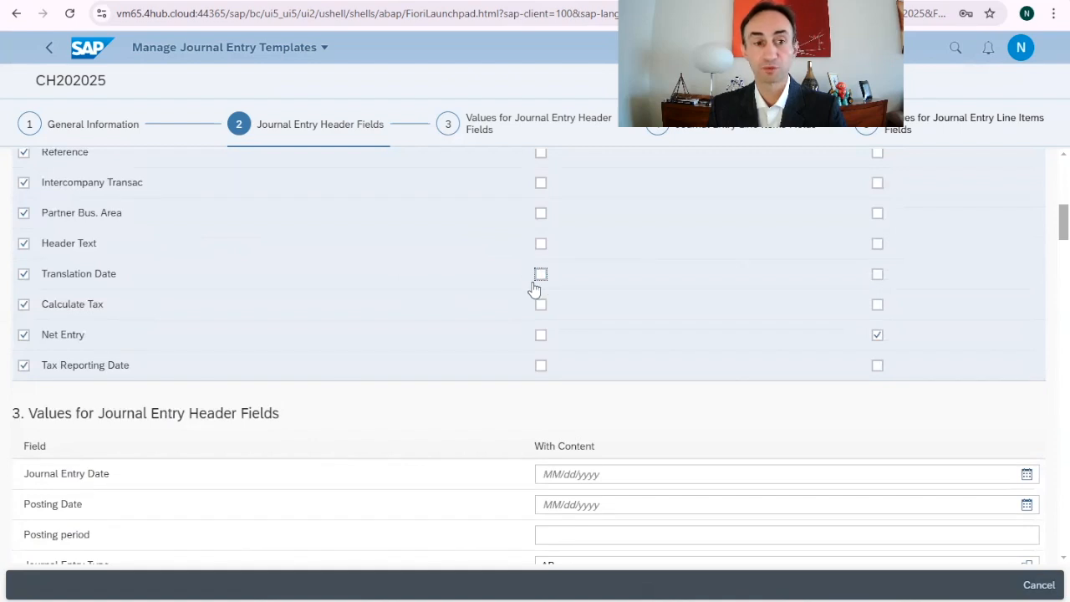
Look through the header and line item values of template CH202025, then review, check and save the template.
{"action": "scroll", "coordinate": [480, 326], "scroll_direction": "down", "scroll_amount": 4}
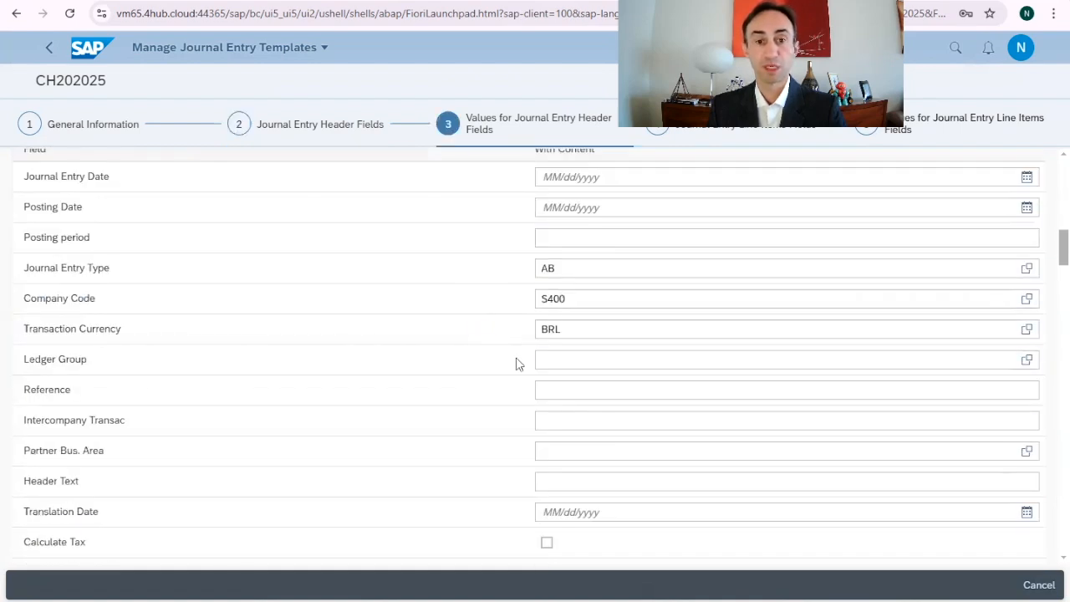
{"action": "scroll", "coordinate": [464, 276], "scroll_direction": "up", "scroll_amount": 2}
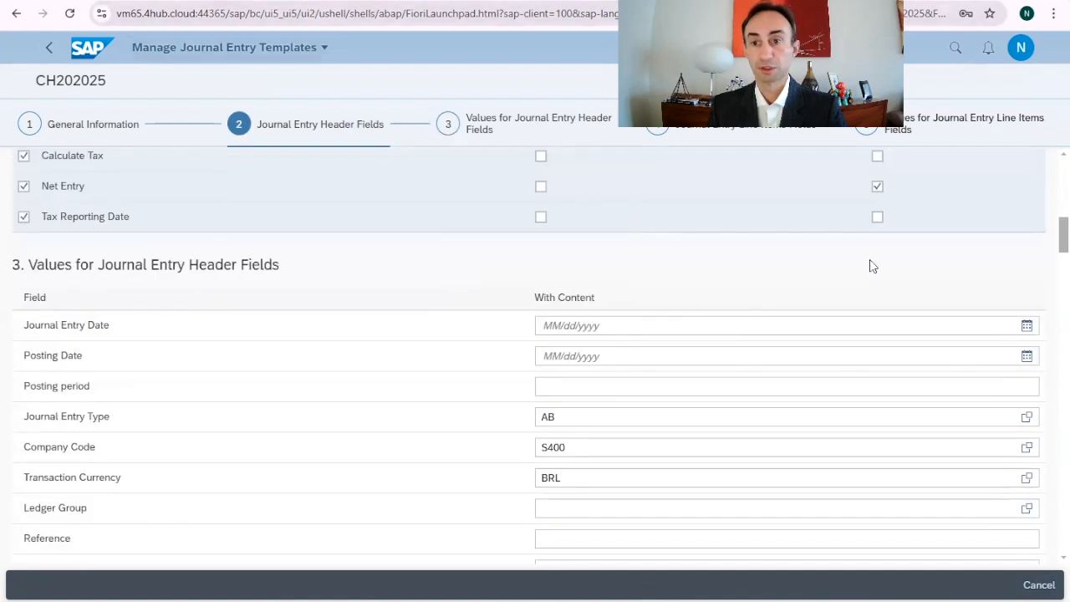
{"action": "scroll", "coordinate": [302, 385], "scroll_direction": "down", "scroll_amount": 20}
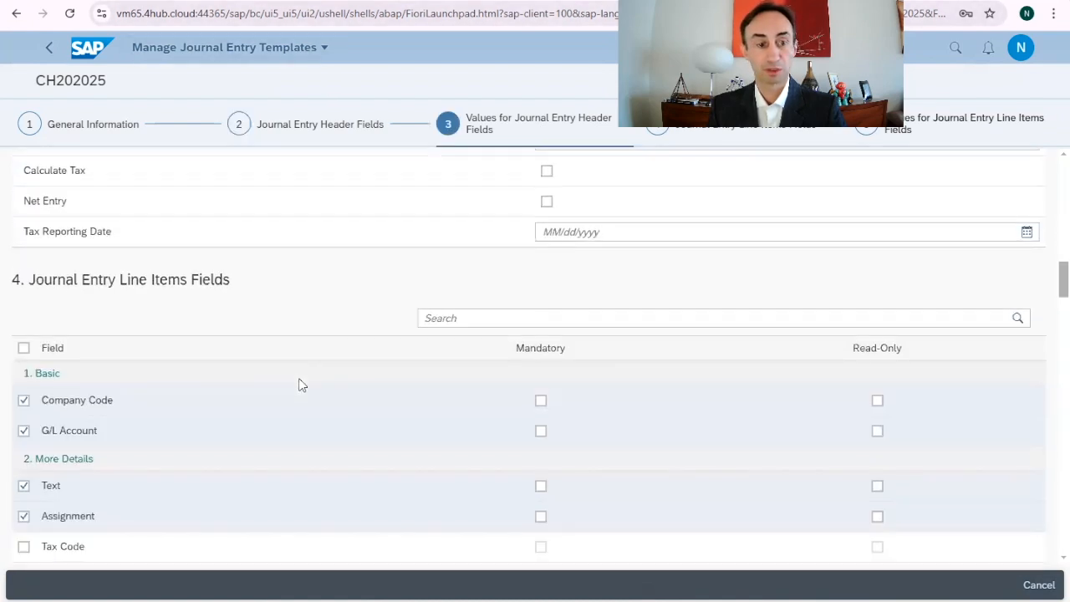
{"action": "scroll", "coordinate": [301, 385], "scroll_direction": "down", "scroll_amount": 4}
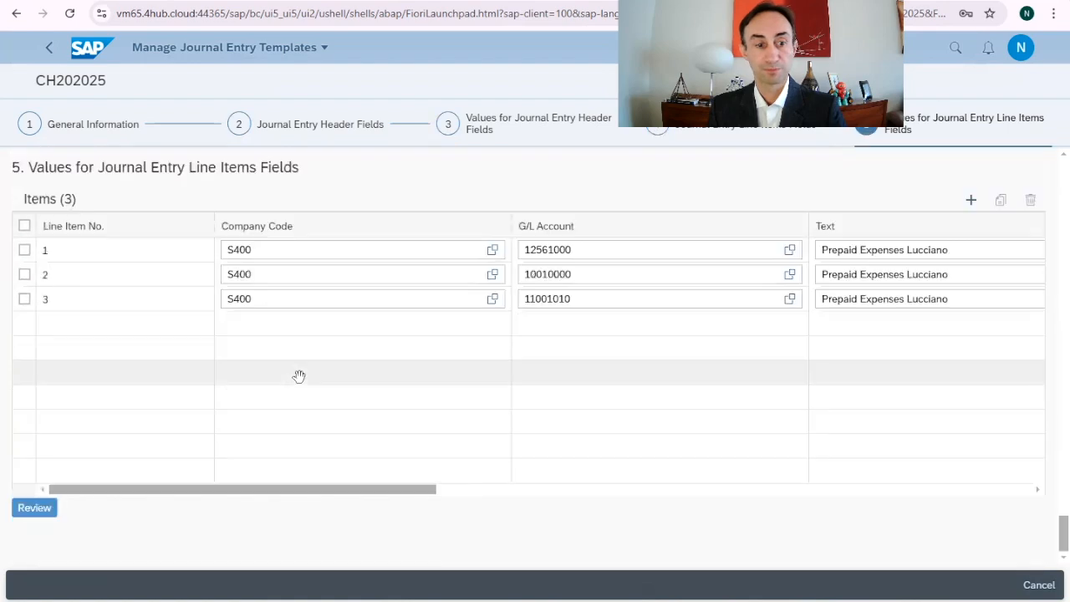
{"action": "left_click", "coordinate": [34, 509]}
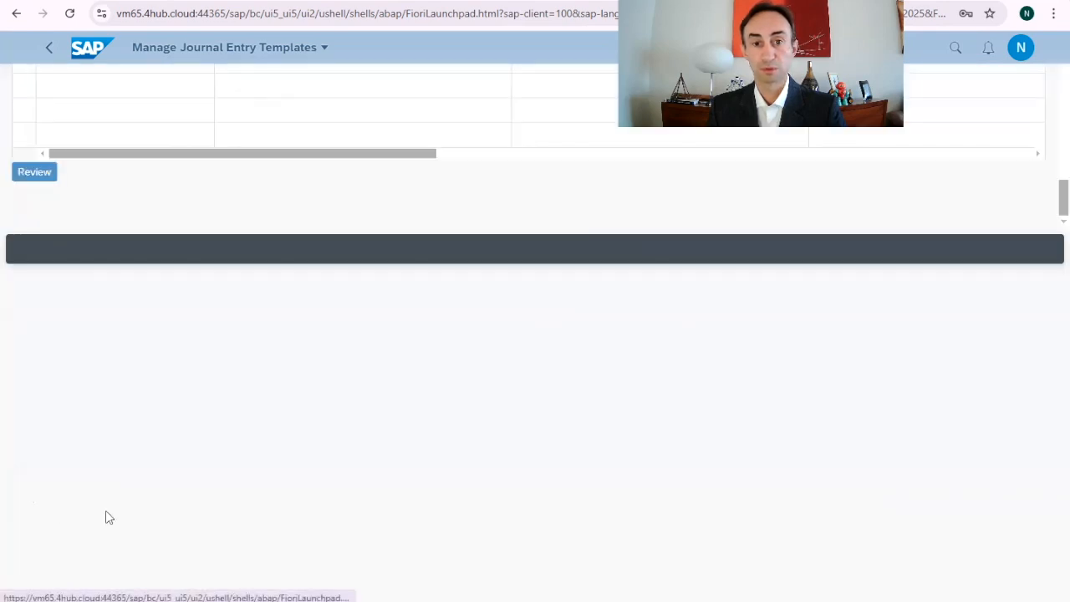
{"action": "left_click", "coordinate": [982, 587]}
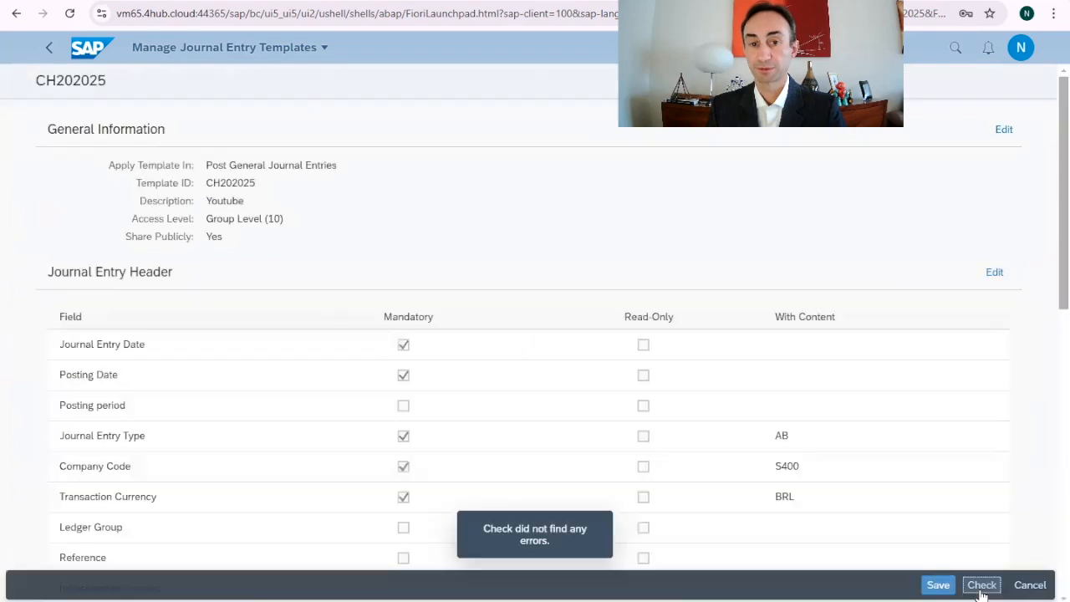
{"action": "left_click", "coordinate": [938, 584]}
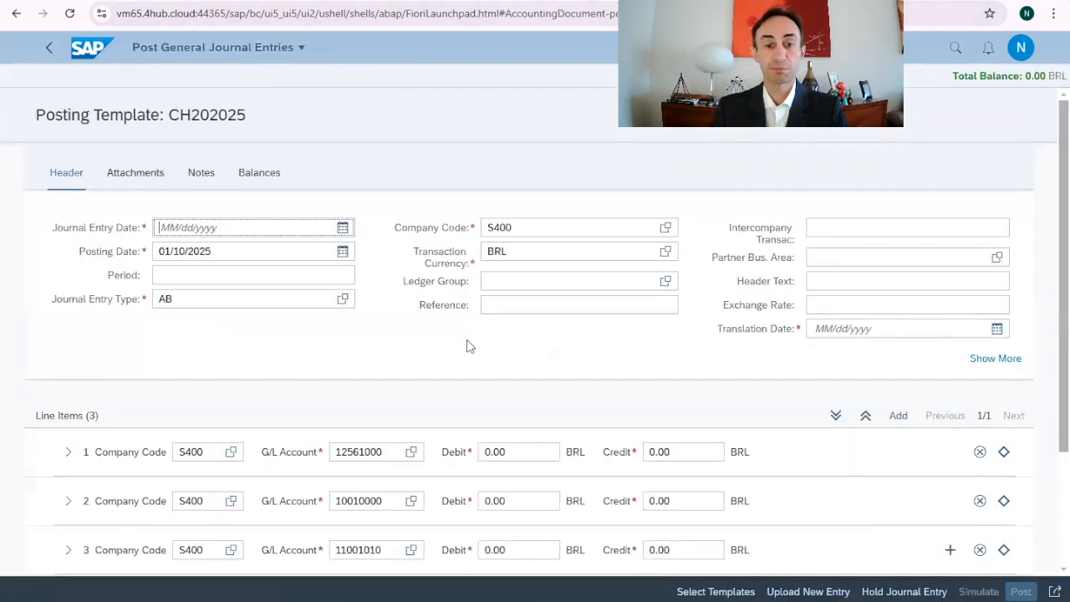
Reapply the updated template CH202025 to the journal entry in the Post General Journal Entries app.
{"action": "scroll", "coordinate": [473, 360], "scroll_direction": "down", "scroll_amount": 2}
{"action": "left_click", "coordinate": [743, 596]}
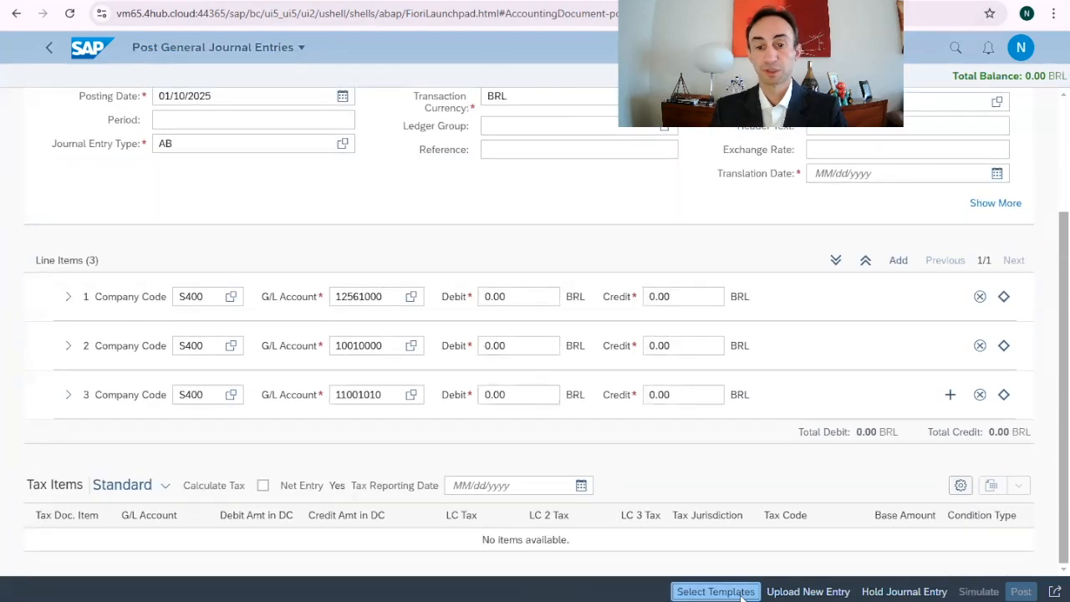
{"action": "scroll", "coordinate": [474, 377], "scroll_direction": "down", "scroll_amount": 3}
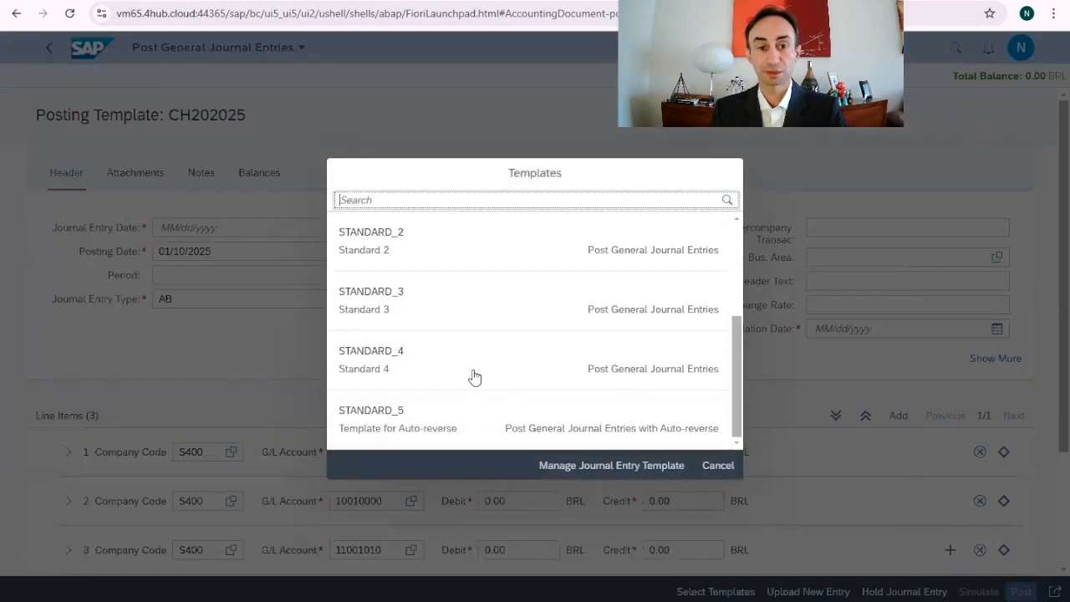
{"action": "key", "text": "Escape"}
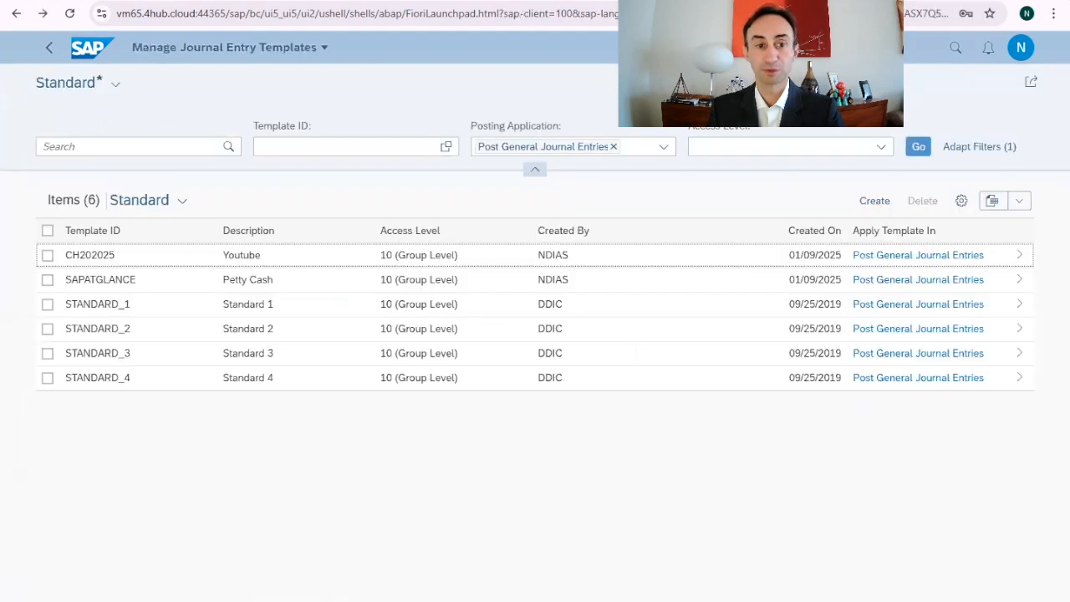
Open template CH202025 for editing in Manage Journal Entry Templates and exclude the Reference field from the journal entry header fields.
{"action": "left_click", "coordinate": [94, 255]}
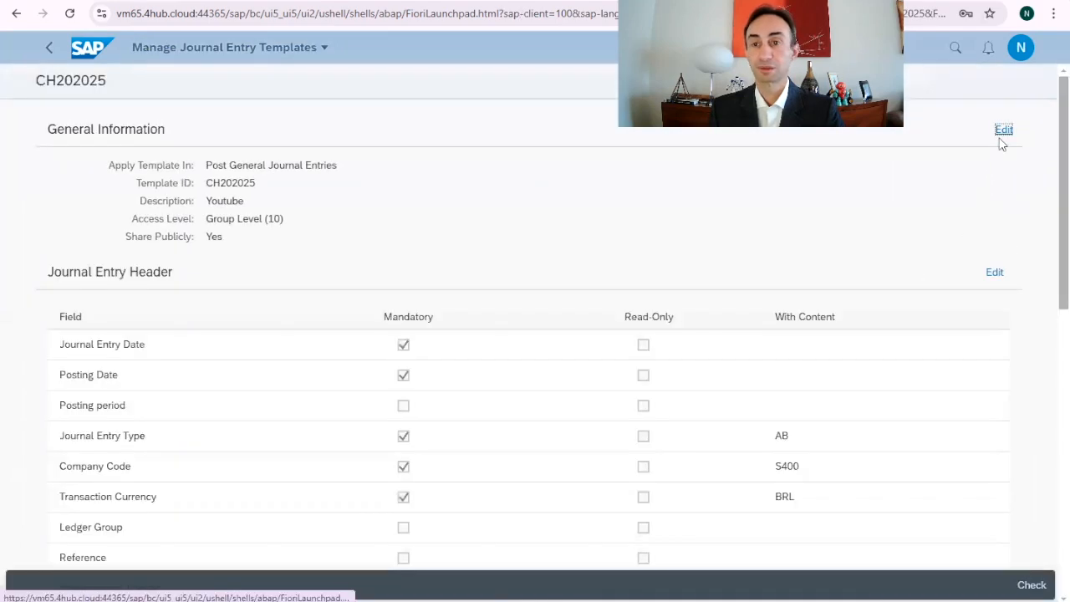
{"action": "left_click", "coordinate": [1002, 132]}
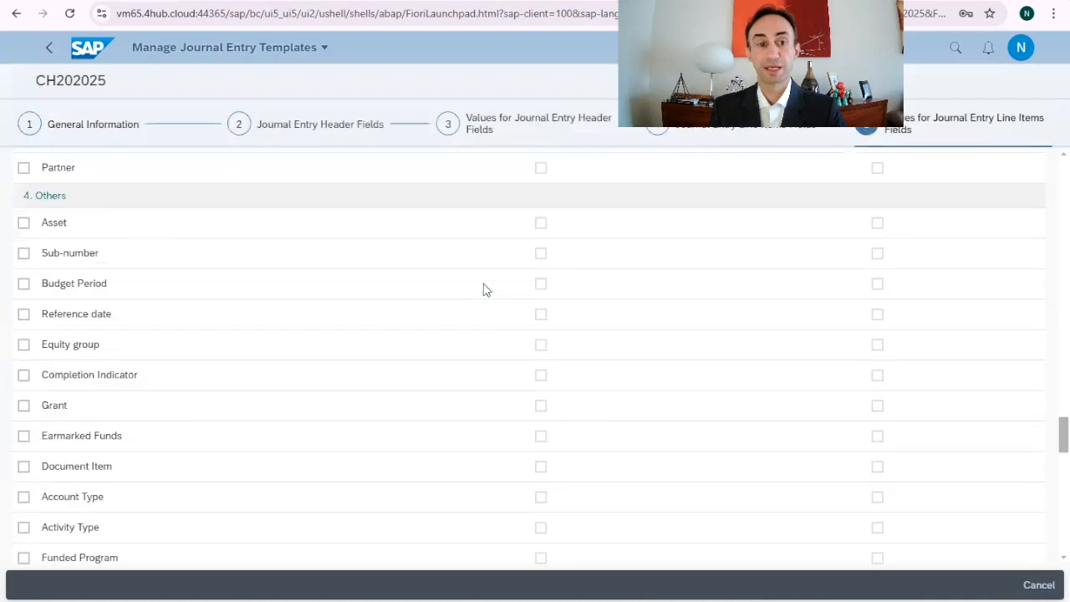
{"action": "scroll", "coordinate": [483, 288], "scroll_direction": "down", "scroll_amount": 5}
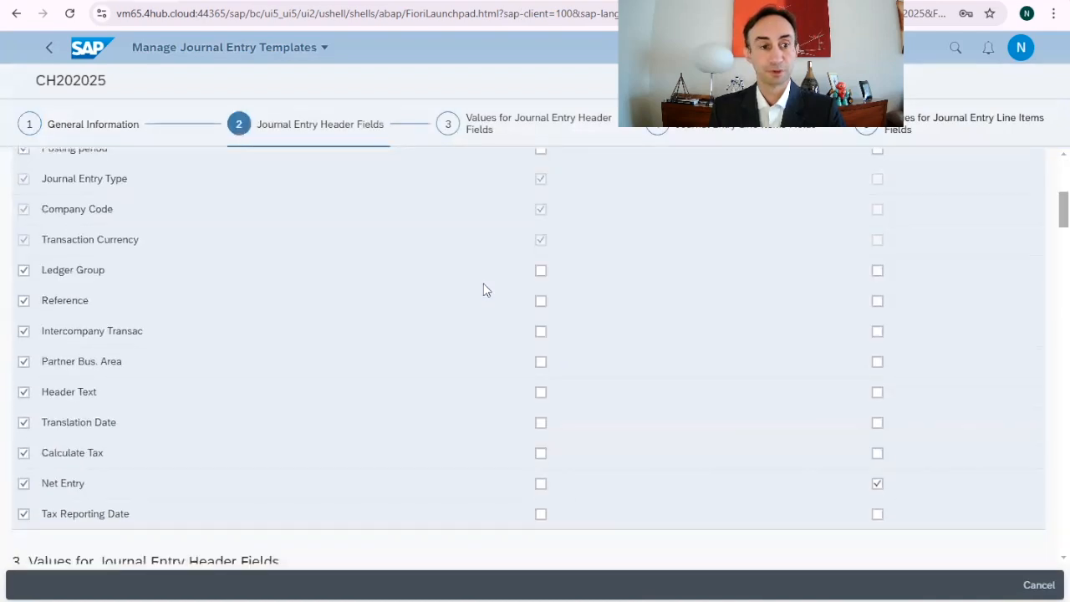
{"action": "left_click", "coordinate": [24, 302]}
Review, check and save template CH202025, and return to the Post General Journal Entries app.
{"action": "scroll", "coordinate": [209, 386], "scroll_direction": "down", "scroll_amount": 15}
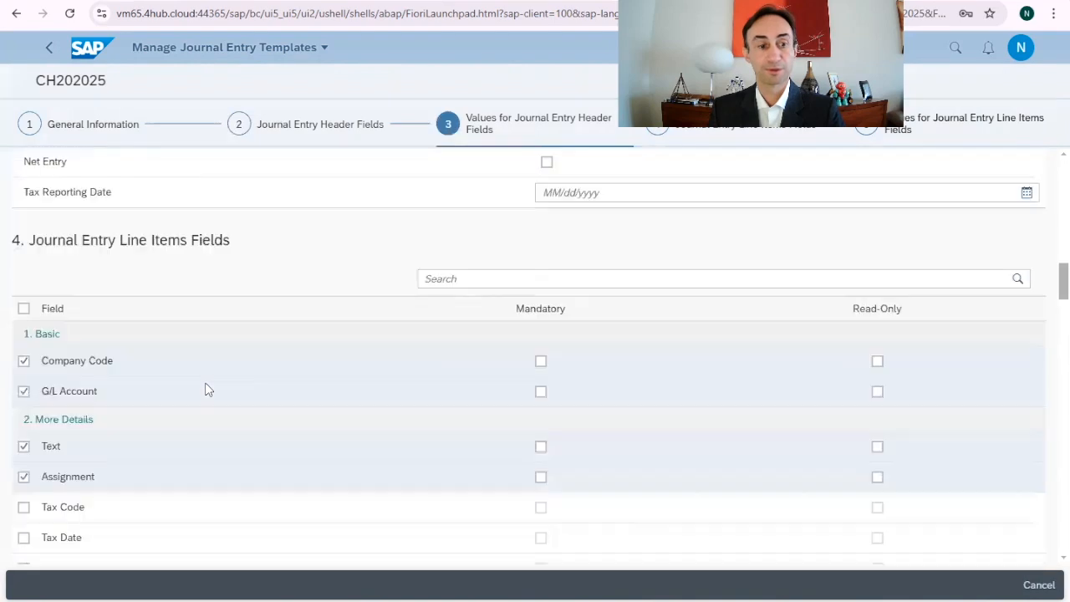
{"action": "scroll", "coordinate": [208, 389], "scroll_direction": "down", "scroll_amount": 10}
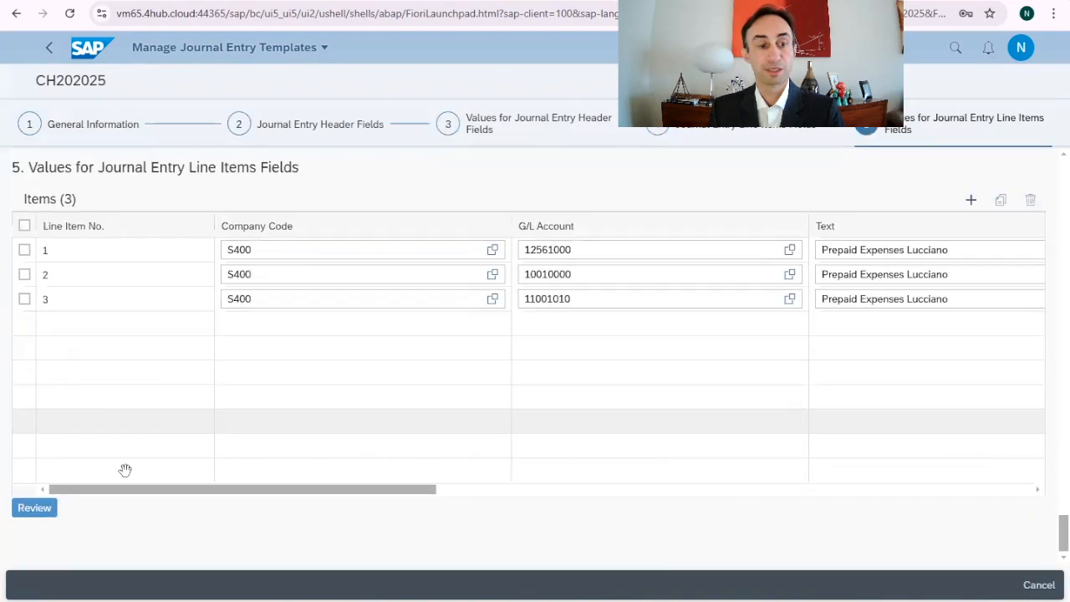
{"action": "left_click", "coordinate": [34, 507]}
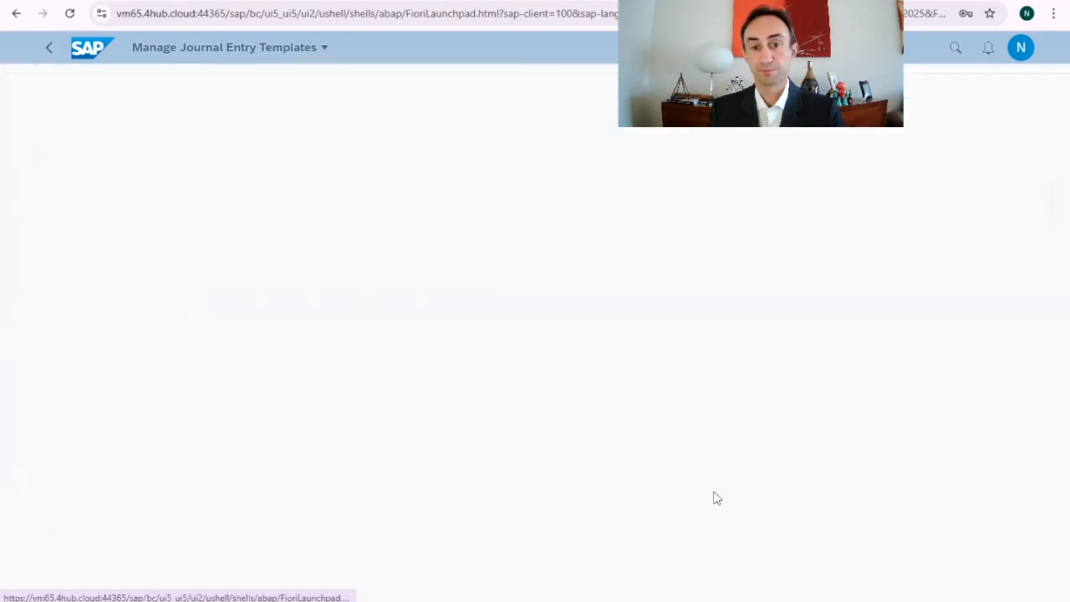
{"action": "left_click", "coordinate": [979, 587]}
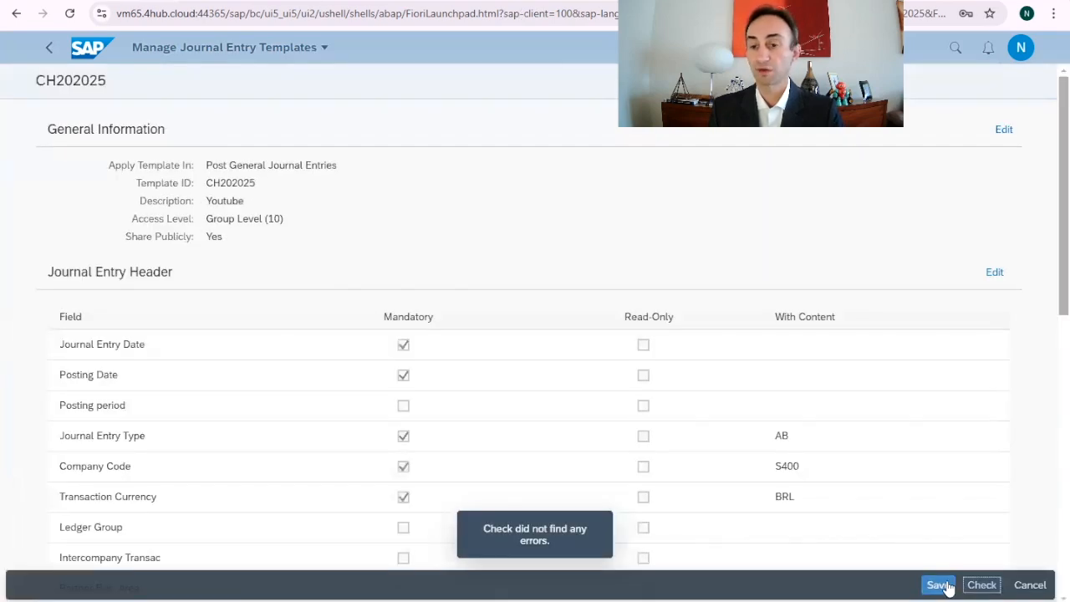
{"action": "left_click", "coordinate": [940, 586]}
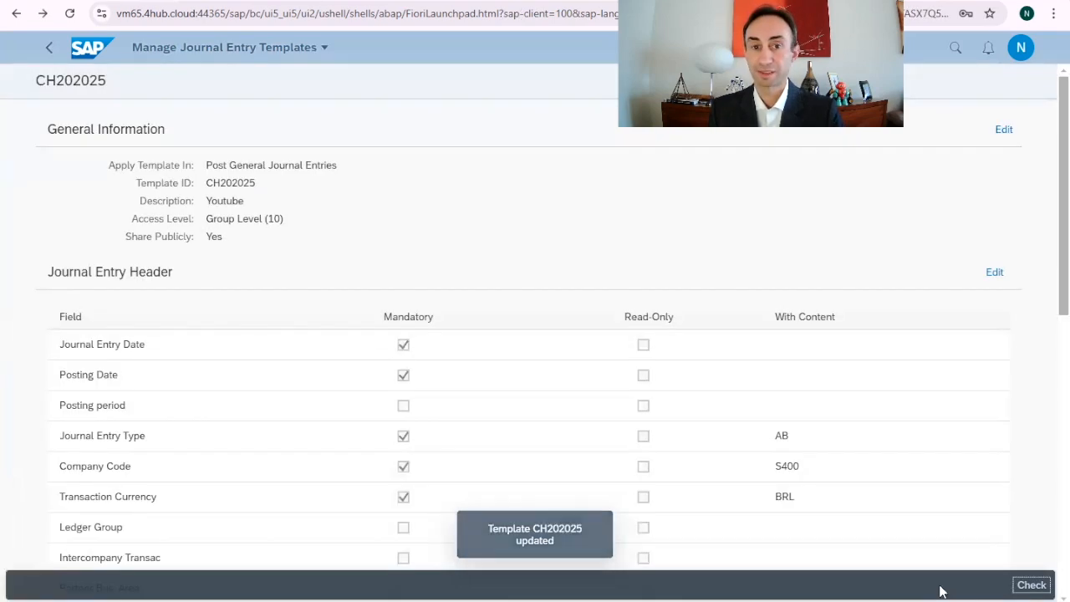
{"action": "left_click", "coordinate": [243, 1]}
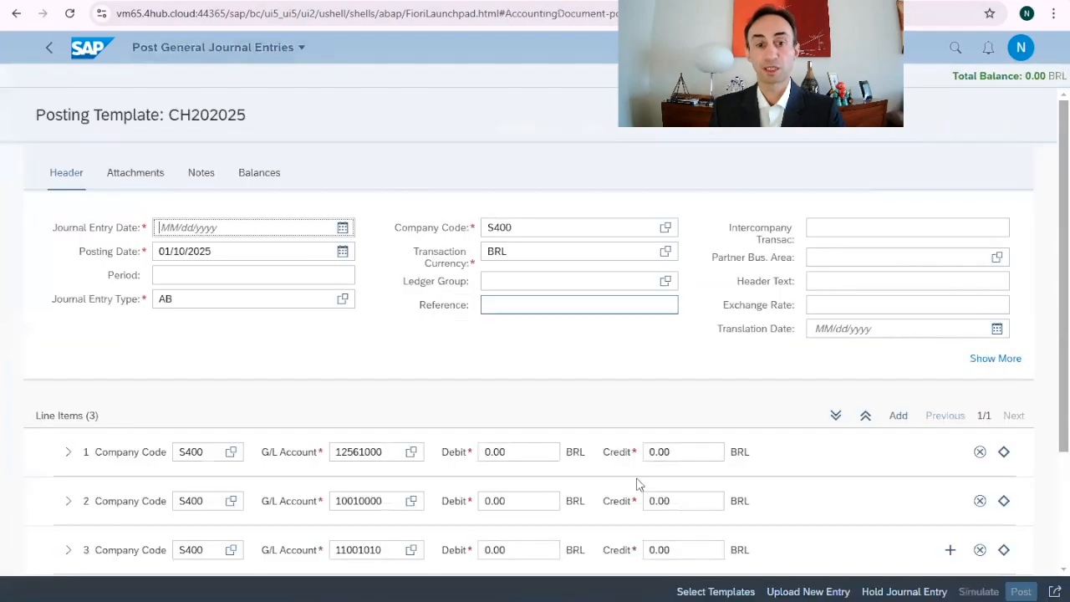
Load the saved template CH202025 into the journal entry again and look over its header fields and line items.
{"action": "left_click", "coordinate": [703, 597]}
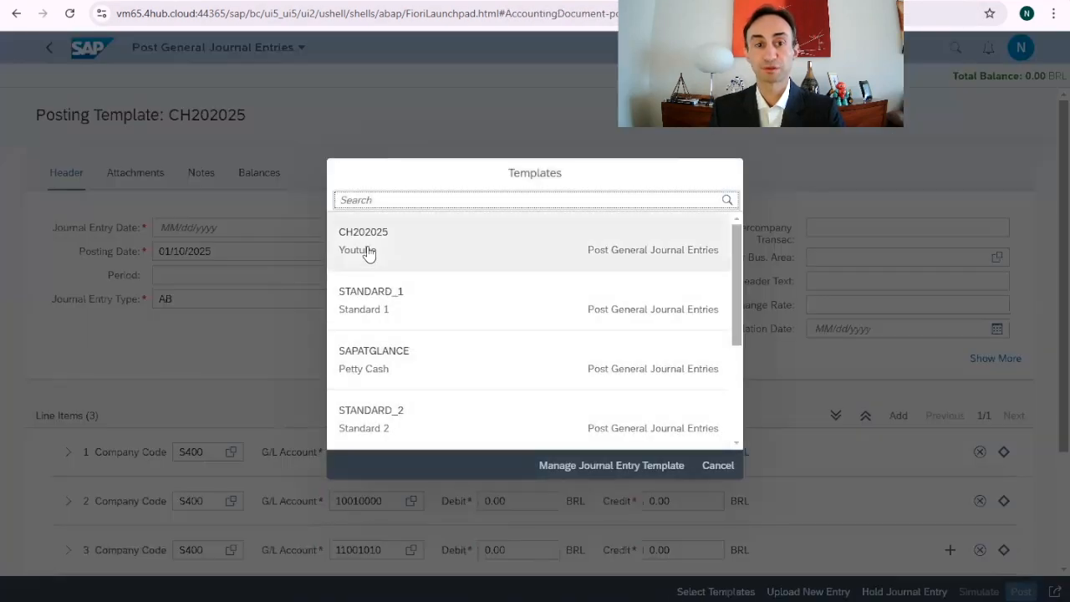
{"action": "left_click", "coordinate": [367, 250]}
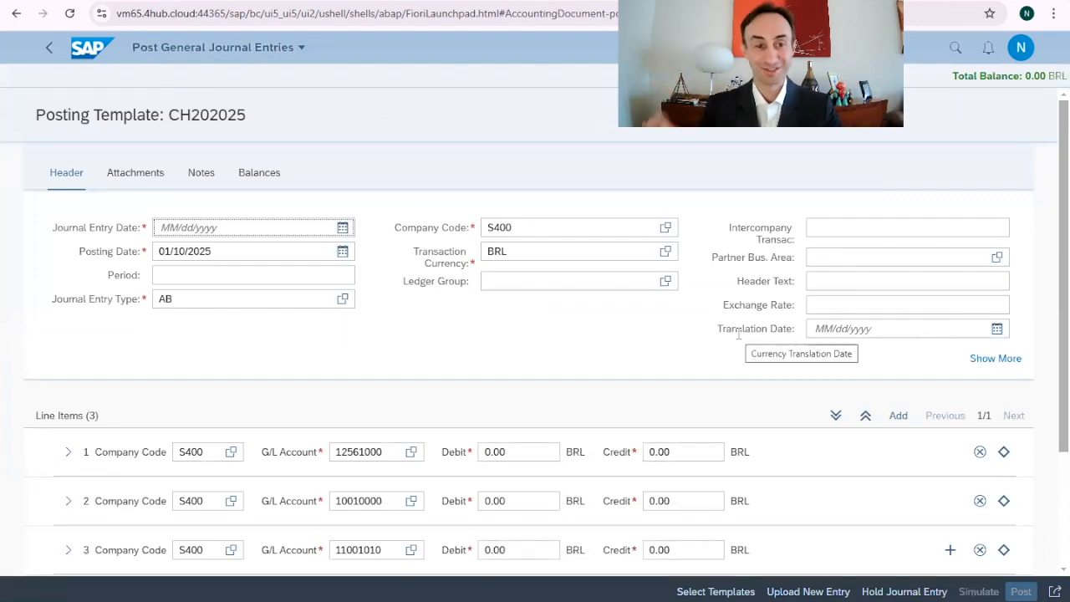
{"action": "scroll", "coordinate": [628, 322], "scroll_direction": "down", "scroll_amount": 1}
{"action": "scroll", "coordinate": [627, 318], "scroll_direction": "down", "scroll_amount": 1}
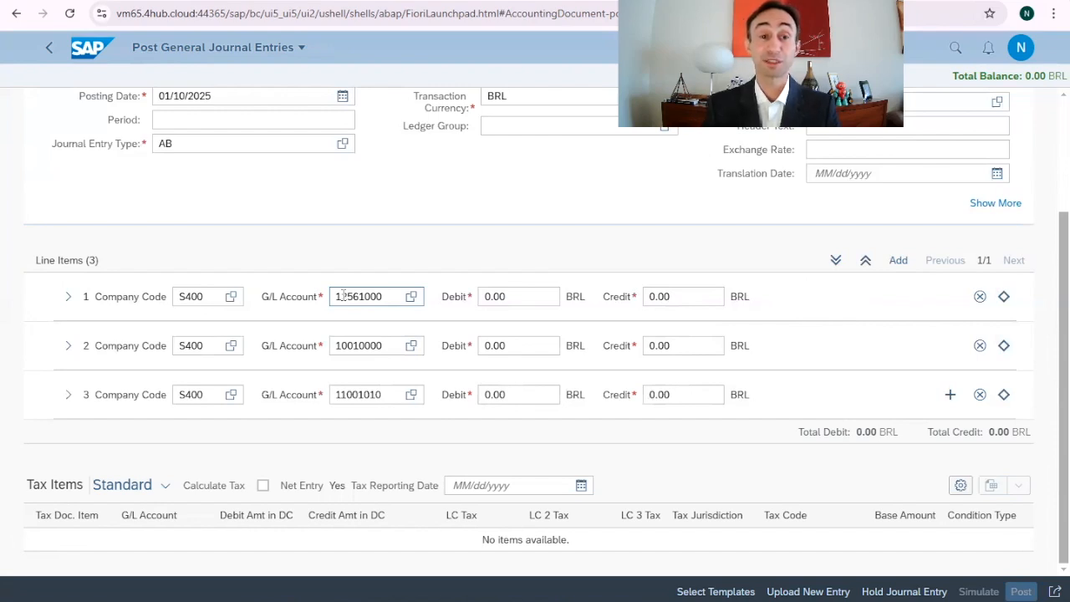
{"action": "scroll", "coordinate": [467, 355], "scroll_direction": "up", "scroll_amount": 2}
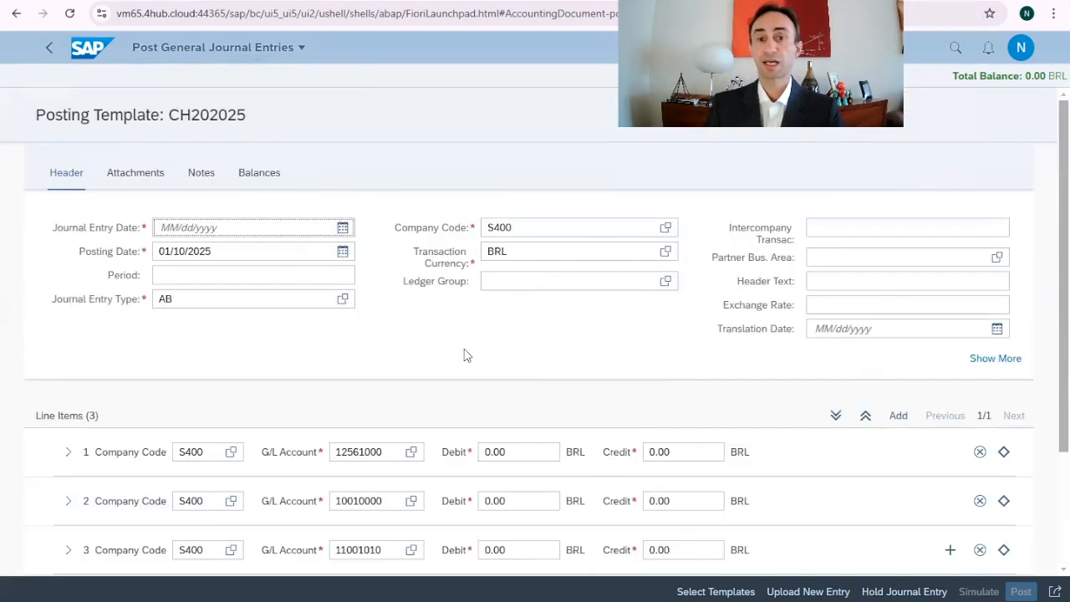
Set the Journal Entry Date to 01/10/2025 by copying the Posting Date.
{"action": "left_click_drag", "start_coordinate": [234, 249], "coordinate": [143, 248]}
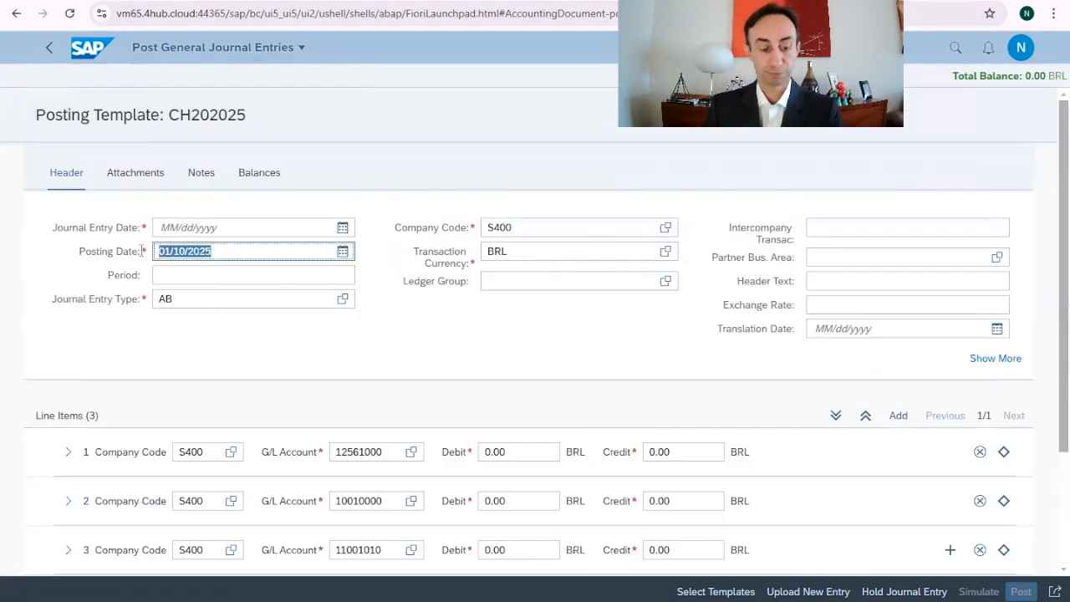
{"action": "key", "text": "ctrl+c"}
{"action": "left_click", "coordinate": [214, 226]}
{"action": "key", "text": "ctrl+v"}
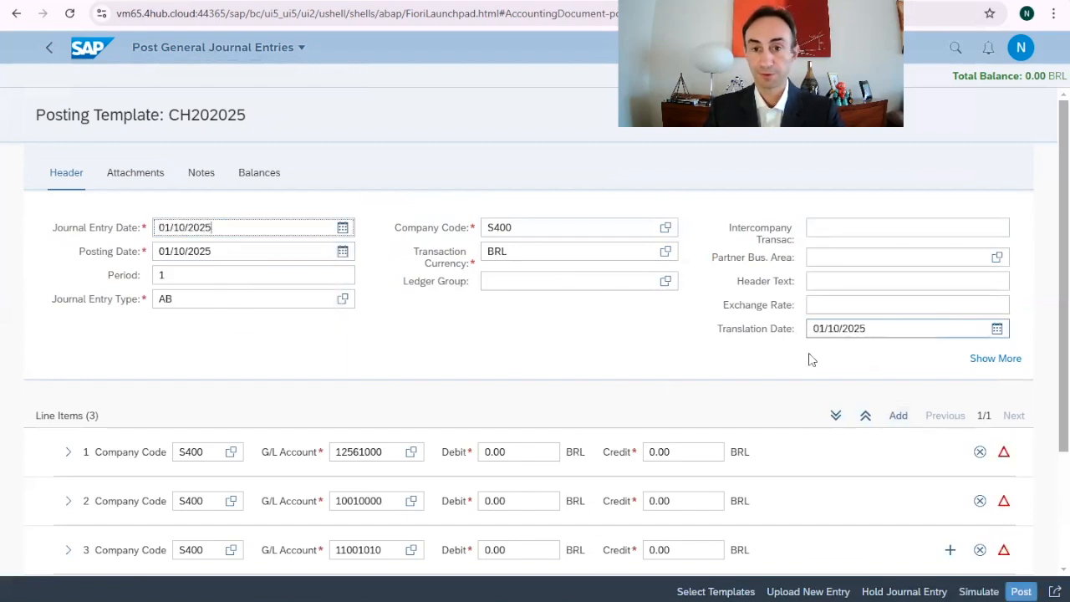
Enter a debit of 1000 BRL on line item 1, G/L account 12561000.
{"action": "scroll", "coordinate": [583, 313], "scroll_direction": "down", "scroll_amount": 2}
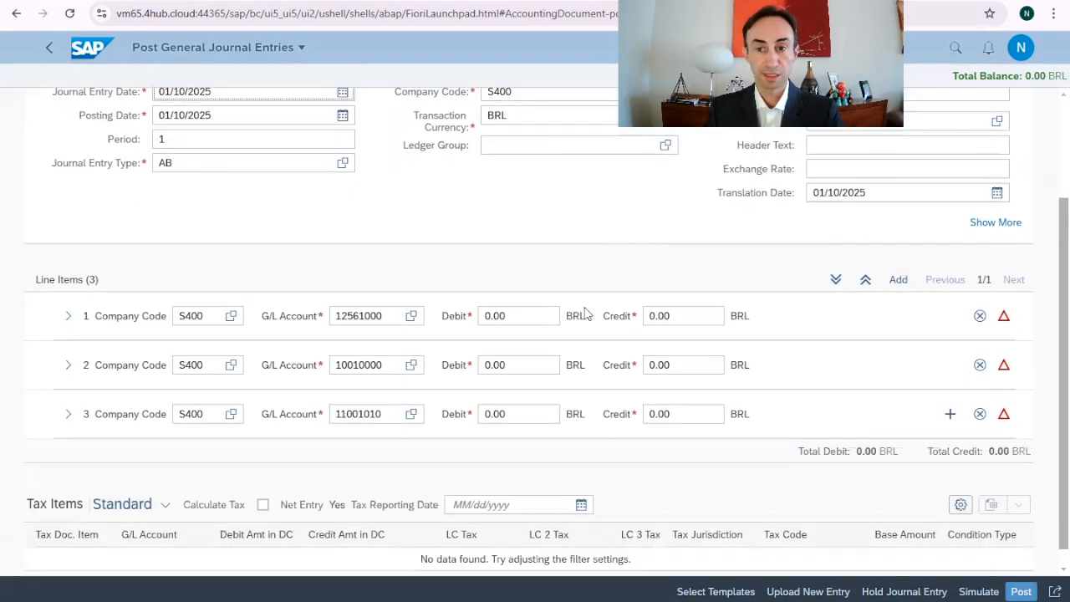
{"action": "left_click", "coordinate": [510, 296]}
{"action": "type", "text": "1000"}
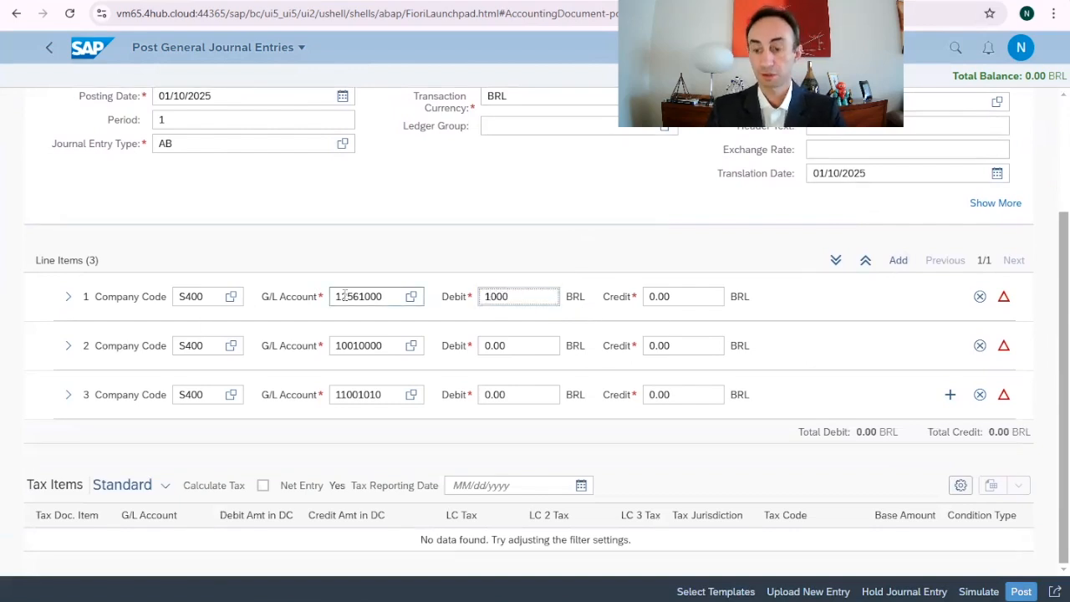
{"action": "key", "text": "Return"}
Enter a credit of 500 BRL on line item 2 (G/L account 10010000) and on line item 3 (11001010).
{"action": "left_click", "coordinate": [646, 345]}
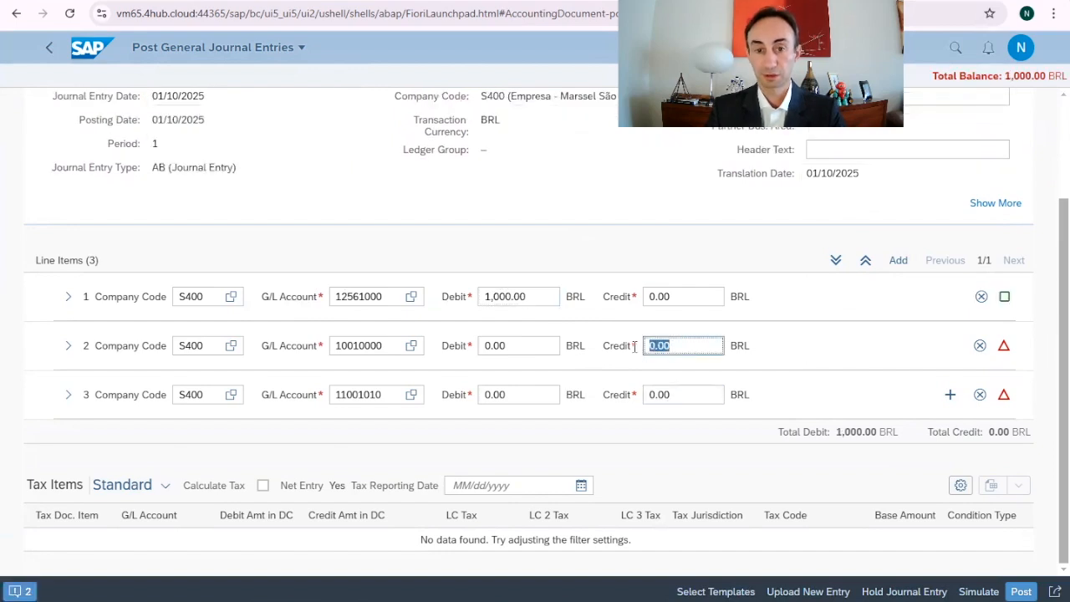
{"action": "type", "text": "50"}
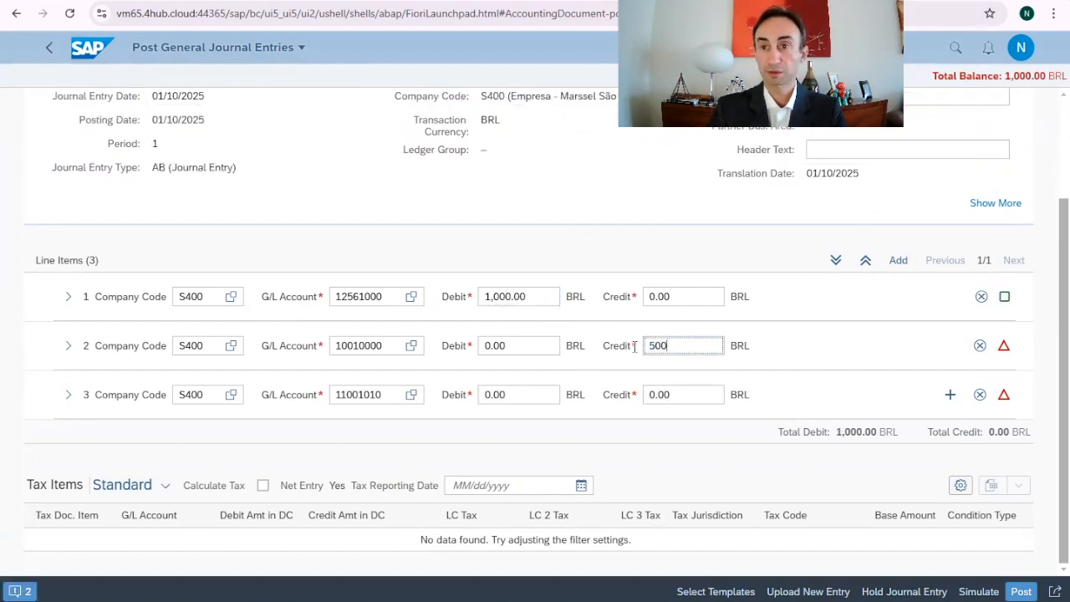
{"action": "type", "text": "0"}
{"action": "key", "text": "Return"}
{"action": "left_click", "coordinate": [677, 400]}
{"action": "type", "text": "50"}
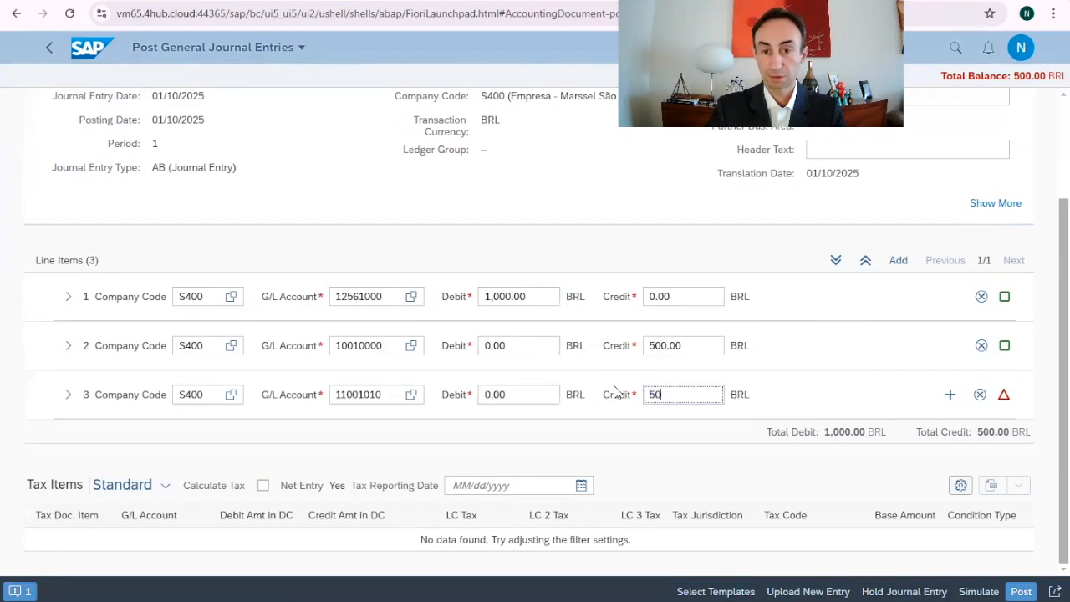
{"action": "type", "text": "0"}
{"action": "key", "text": "Return"}
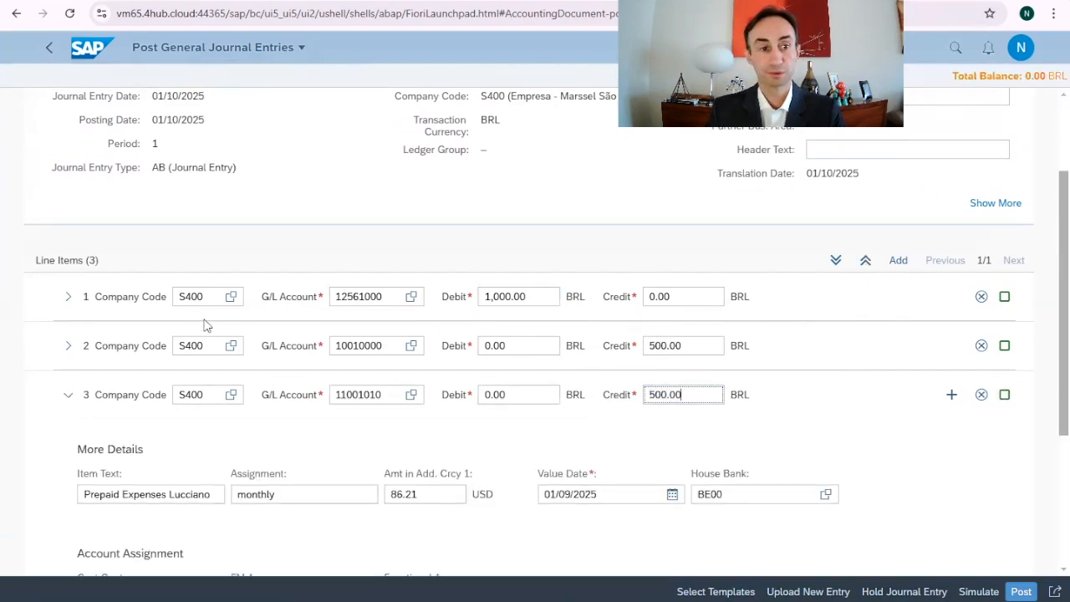
Expand line items 1 and 2 and examine the additional details and account assignment of all three line items.
{"action": "left_click", "coordinate": [67, 299]}
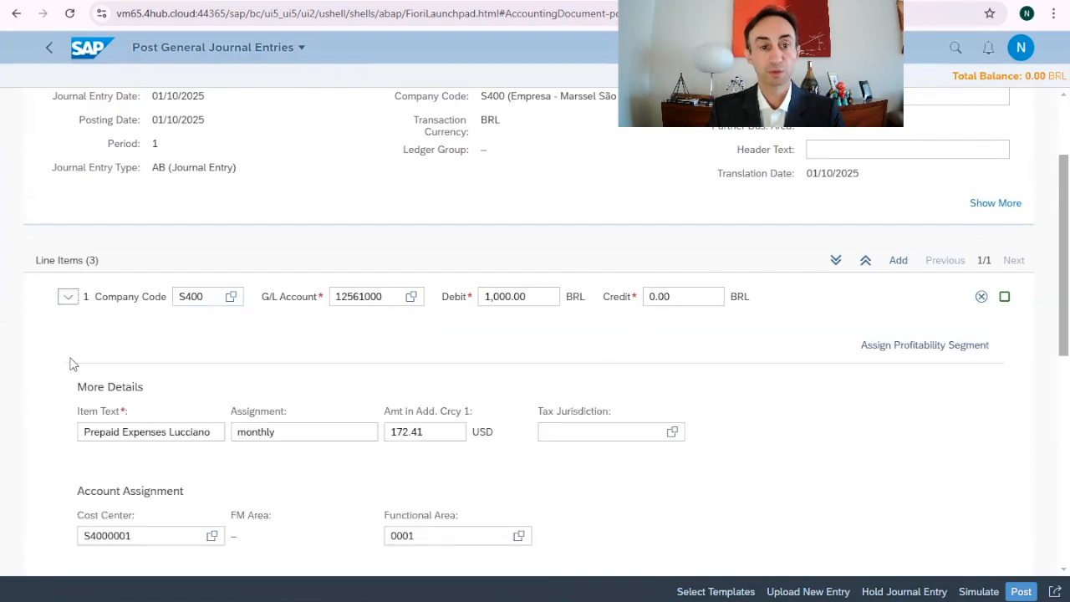
{"action": "scroll", "coordinate": [72, 363], "scroll_direction": "down", "scroll_amount": 2}
{"action": "scroll", "coordinate": [84, 334], "scroll_direction": "down", "scroll_amount": 2}
{"action": "left_click", "coordinate": [67, 240]}
{"action": "scroll", "coordinate": [138, 387], "scroll_direction": "down", "scroll_amount": 3}
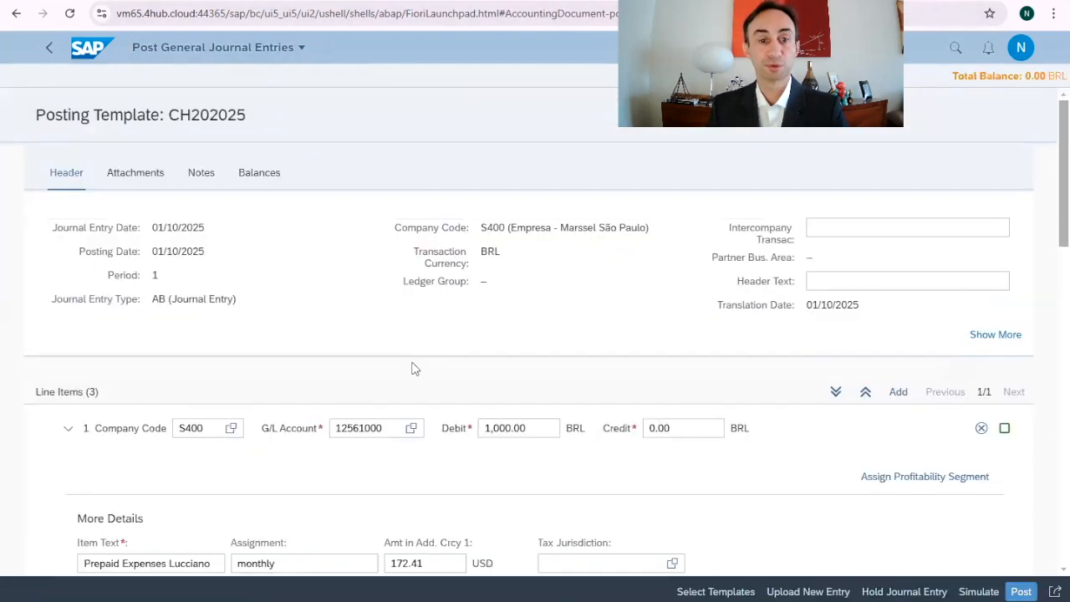
{"action": "scroll", "coordinate": [412, 365], "scroll_direction": "down", "scroll_amount": 3}
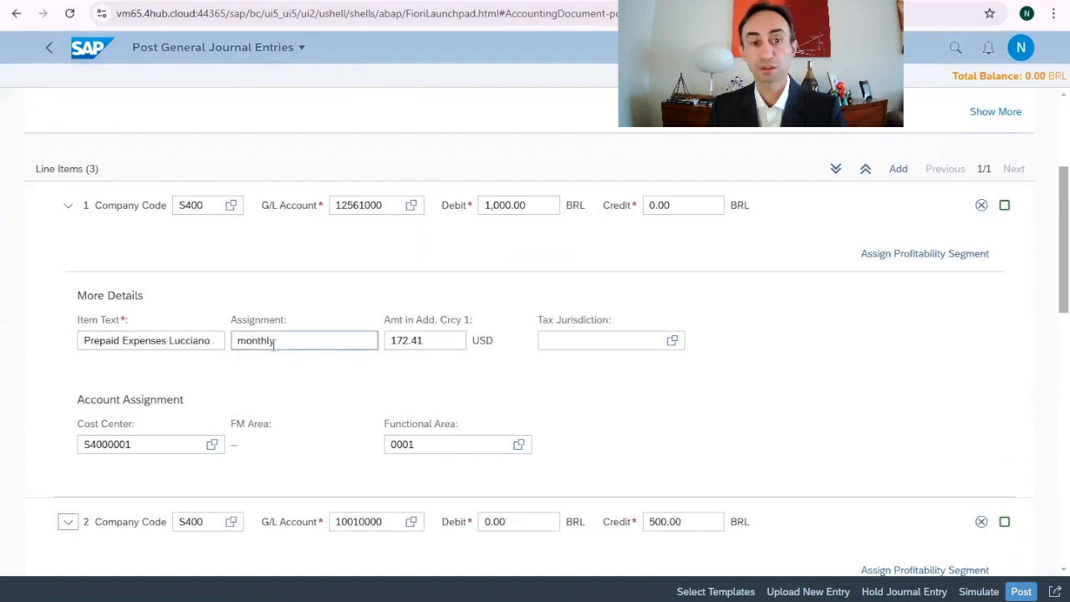
{"action": "scroll", "coordinate": [365, 363], "scroll_direction": "down", "scroll_amount": 1}
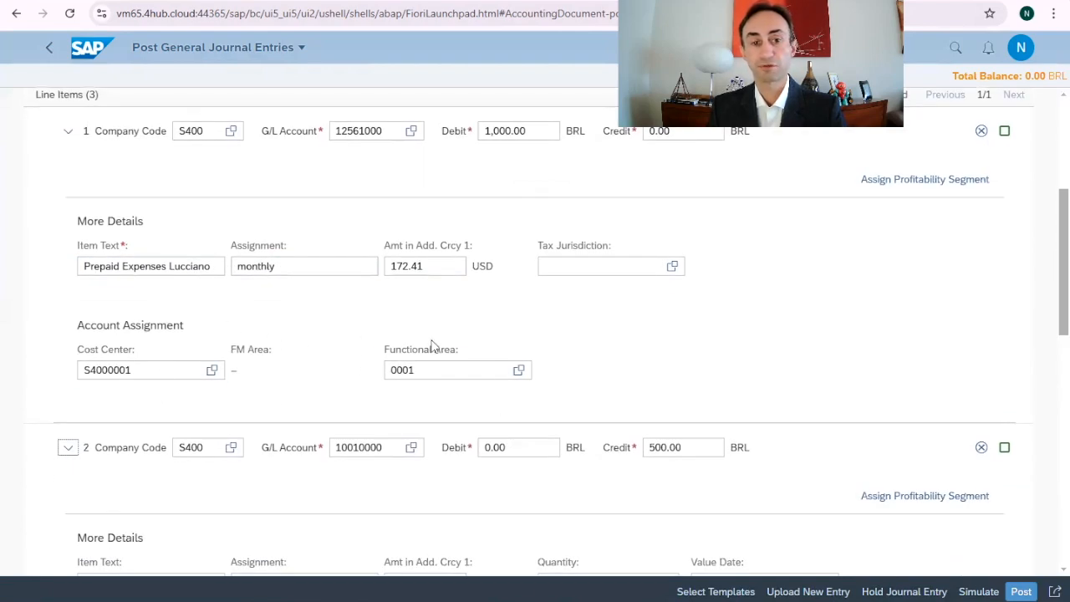
{"action": "scroll", "coordinate": [430, 346], "scroll_direction": "down", "scroll_amount": 4}
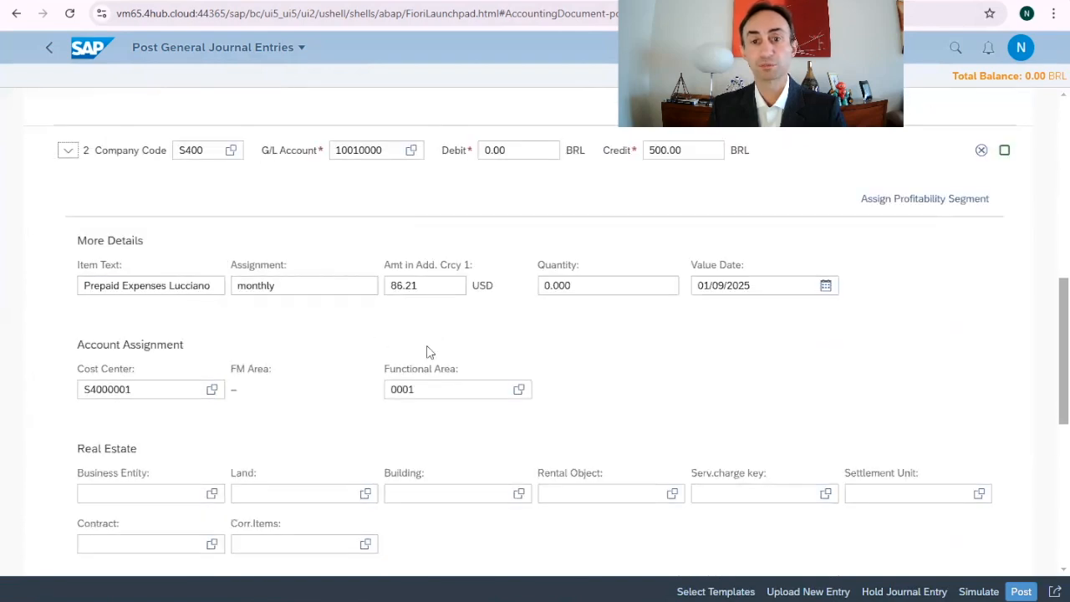
{"action": "scroll", "coordinate": [426, 346], "scroll_direction": "down", "scroll_amount": 5}
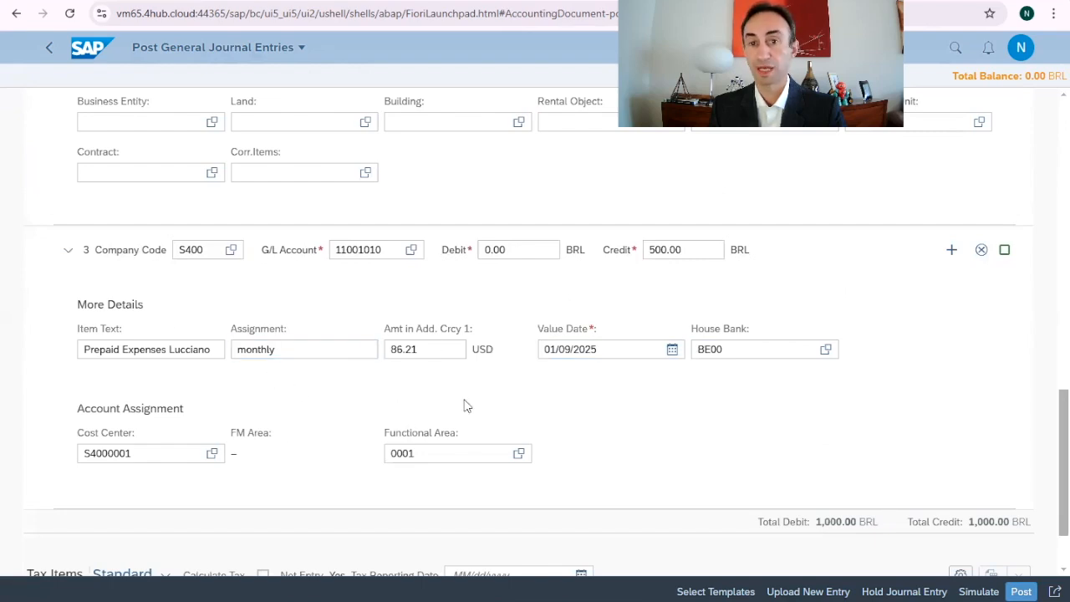
{"action": "scroll", "coordinate": [466, 406], "scroll_direction": "up", "scroll_amount": 10}
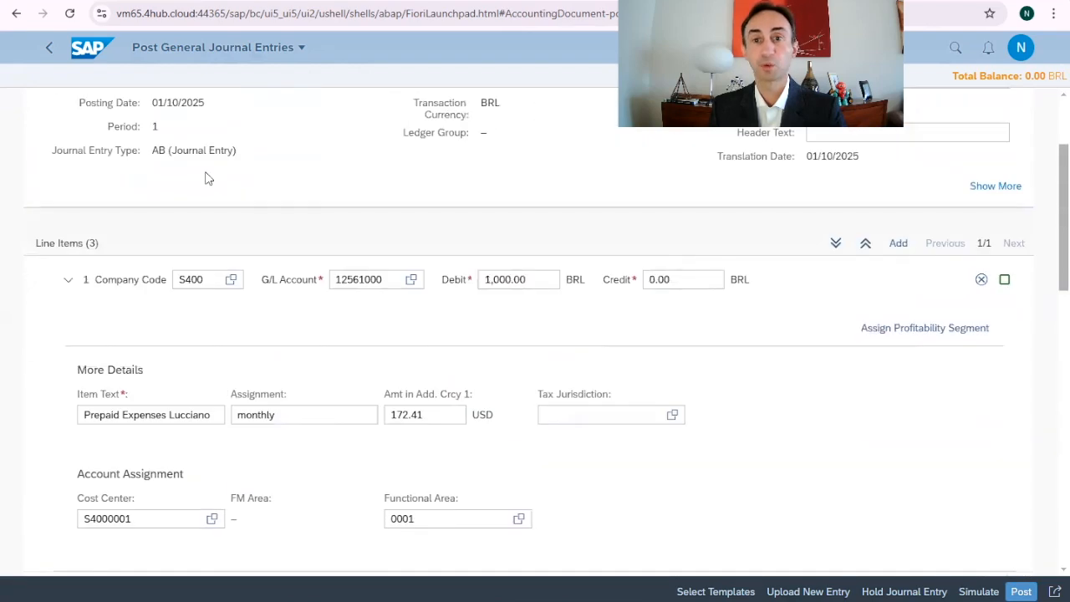
Switch to Manage Journal Entry Templates and look through all line item columns of template CH202025, then return to the journal entry.
{"action": "left_click", "coordinate": [93, 1]}
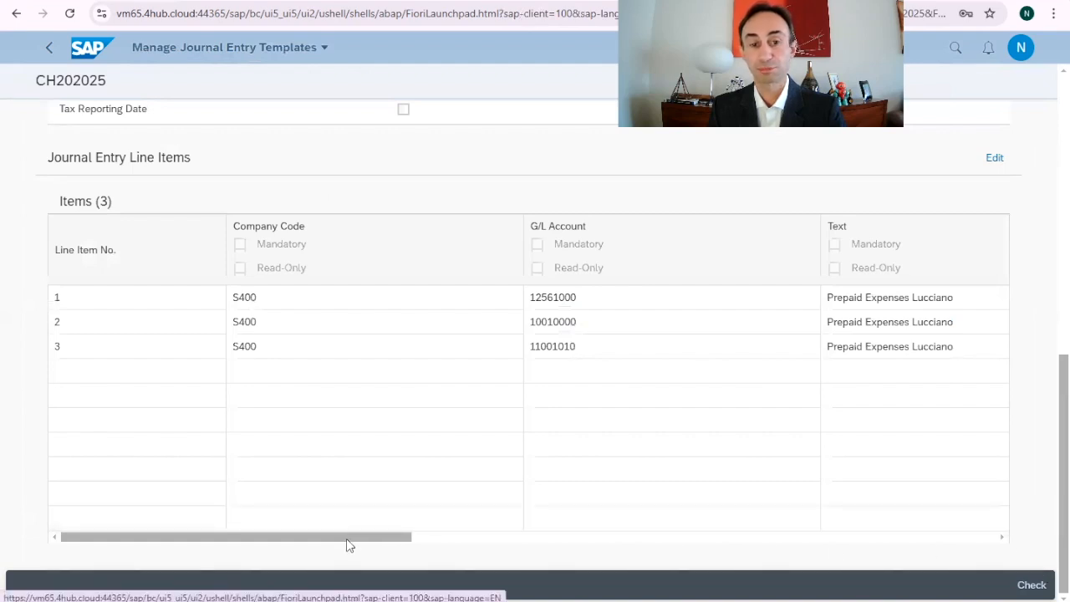
{"action": "left_click_drag", "start_coordinate": [1007, 542], "coordinate": [1009, 543]}
{"action": "left_click_drag", "start_coordinate": [571, 541], "coordinate": [759, 569]}
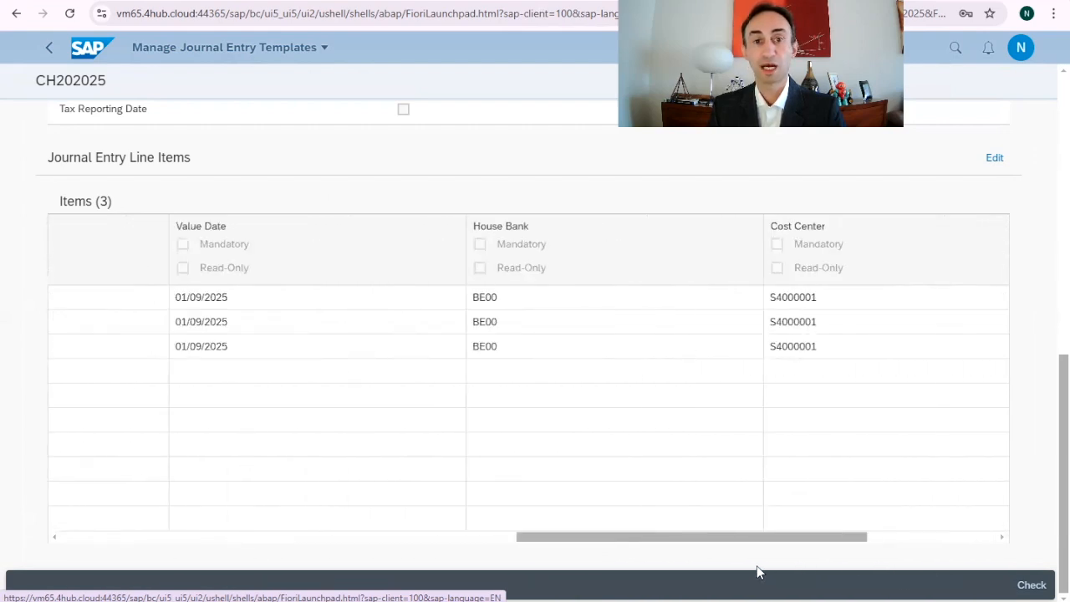
{"action": "left_click_drag", "start_coordinate": [628, 544], "coordinate": [183, 501]}
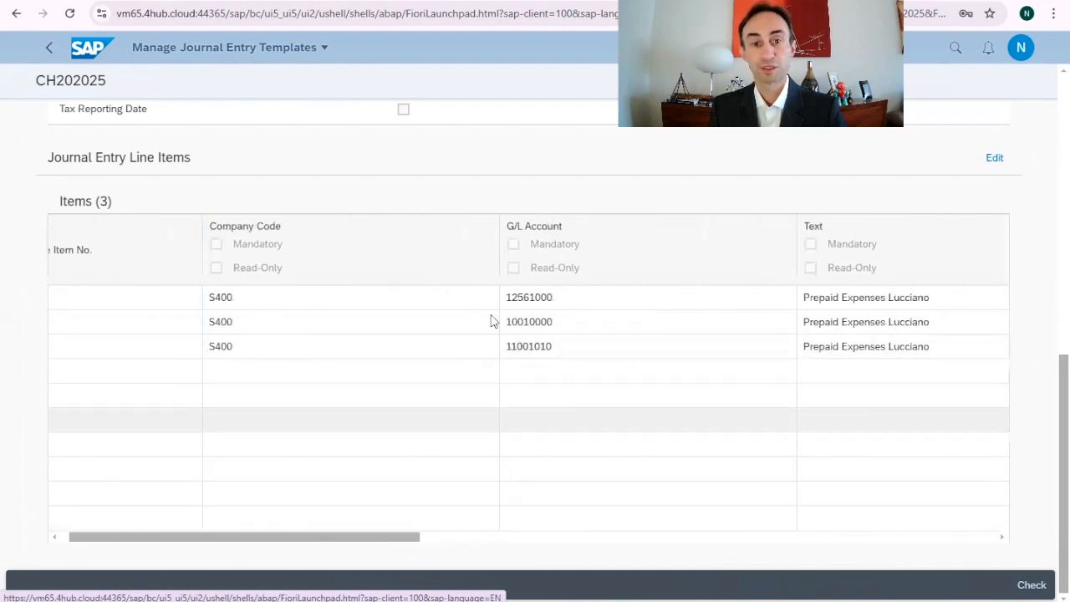
{"action": "left_click_drag", "start_coordinate": [351, 541], "coordinate": [709, 580]}
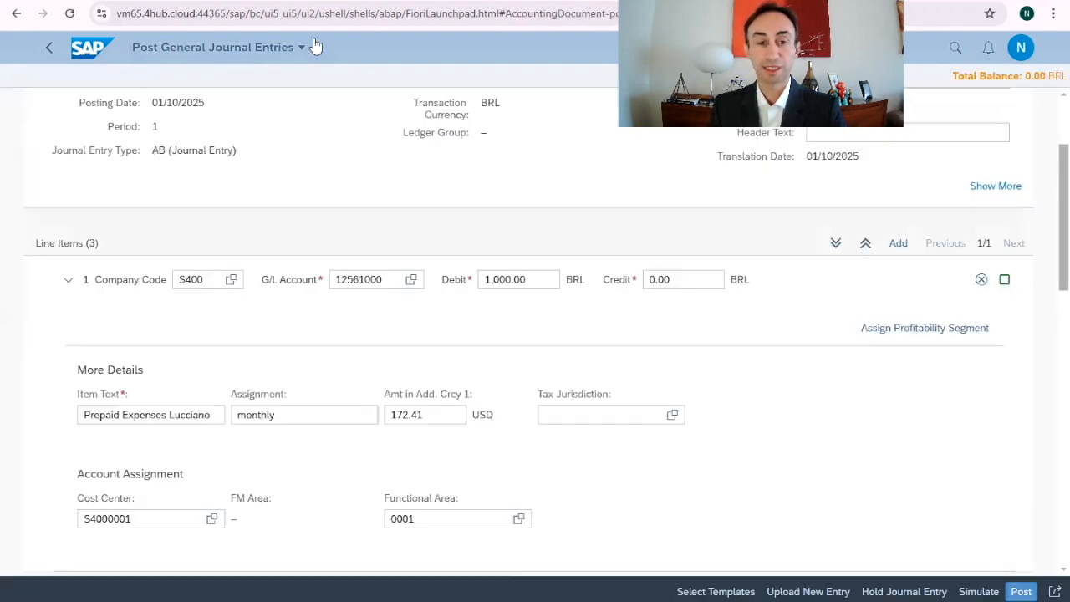
Compare which template fields, such as Value Date and House Bank, are offered on each of the three journal entry line items.
{"action": "scroll", "coordinate": [289, 380], "scroll_direction": "up", "scroll_amount": 2}
{"action": "scroll", "coordinate": [289, 379], "scroll_direction": "down", "scroll_amount": 2}
{"action": "scroll", "coordinate": [585, 373], "scroll_direction": "down", "scroll_amount": 2}
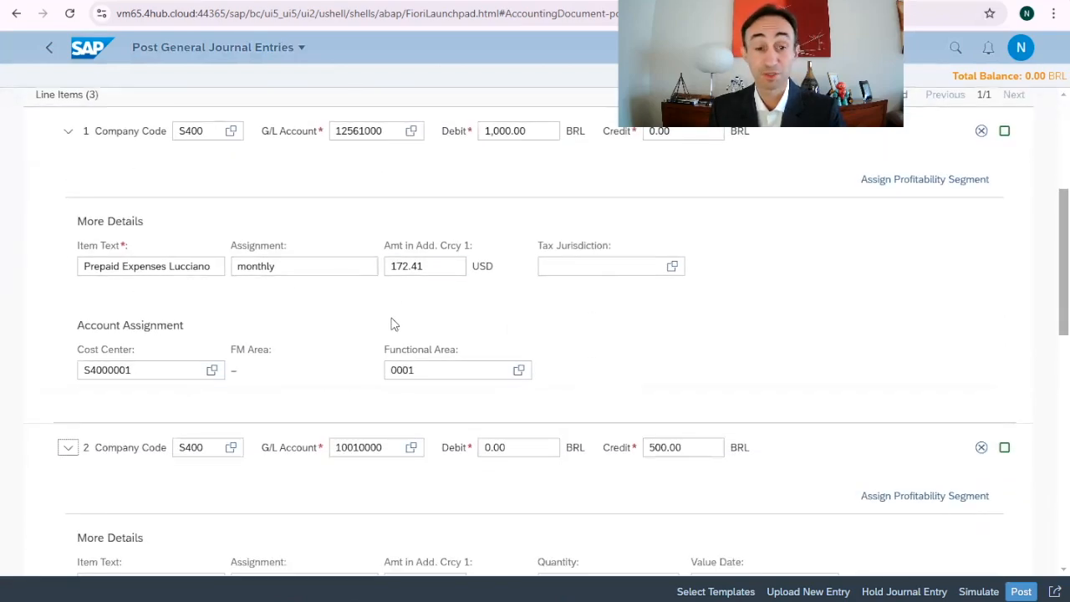
{"action": "scroll", "coordinate": [394, 324], "scroll_direction": "down", "scroll_amount": 4}
{"action": "scroll", "coordinate": [420, 287], "scroll_direction": "up", "scroll_amount": 2}
{"action": "scroll", "coordinate": [420, 287], "scroll_direction": "down", "scroll_amount": 2}
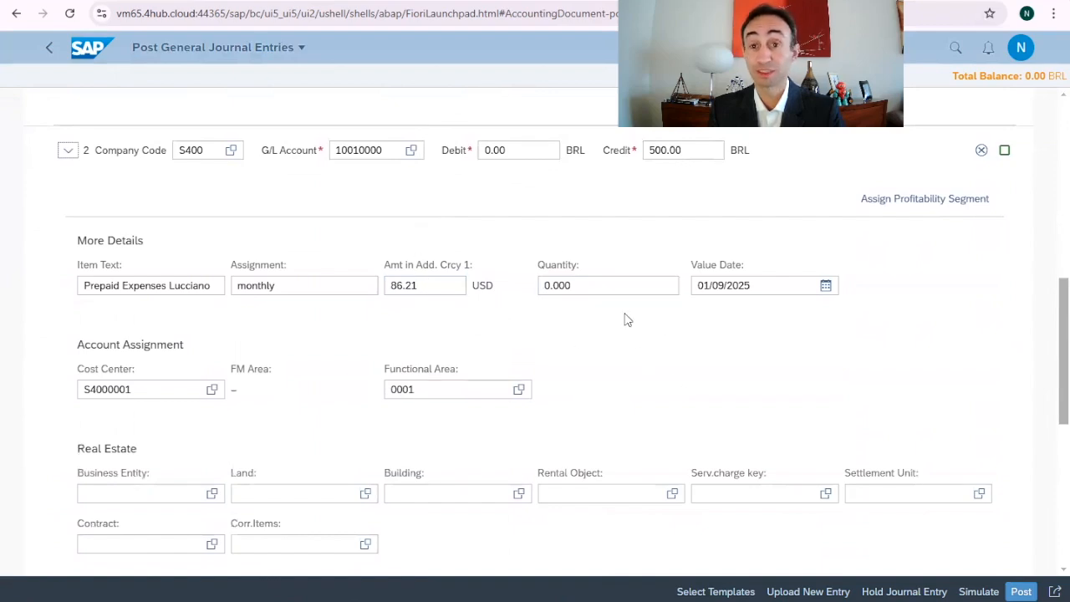
{"action": "scroll", "coordinate": [627, 321], "scroll_direction": "down", "scroll_amount": 3}
{"action": "scroll", "coordinate": [628, 320], "scroll_direction": "down", "scroll_amount": 3}
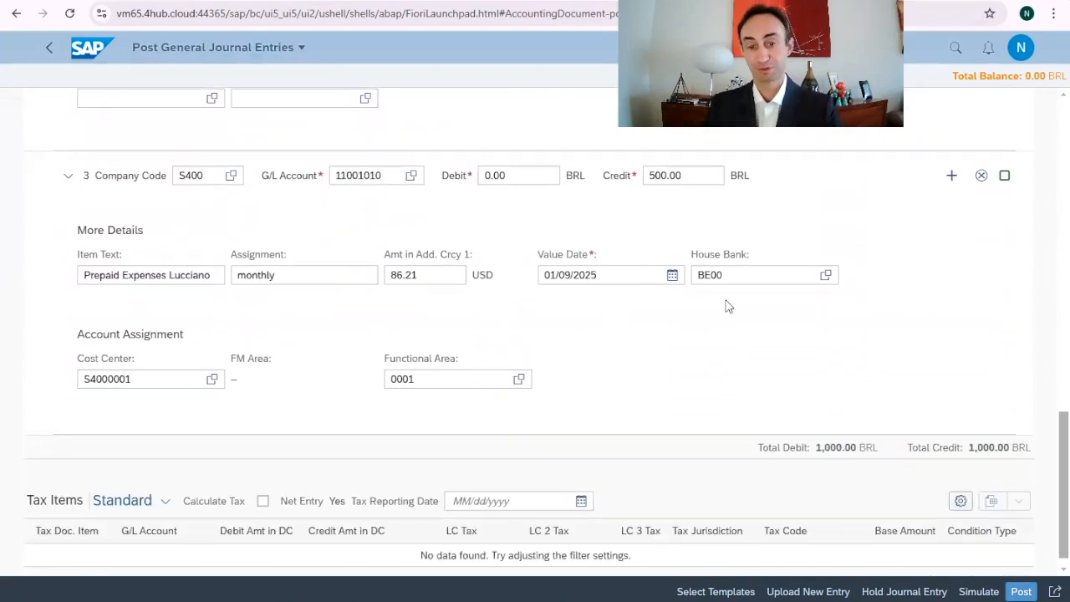
Switch to SAP GUI and compare the field status groups of G/L accounts 12561000 and 10010000 in company code S400.
{"action": "left_click", "coordinate": [633, 600]}
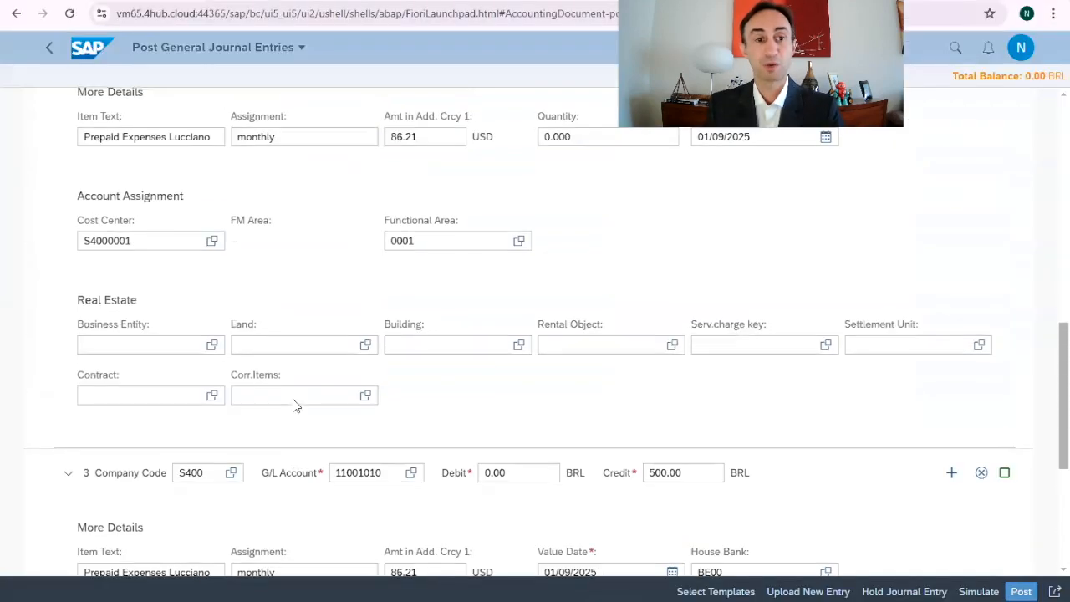
{"action": "scroll", "coordinate": [293, 399], "scroll_direction": "up", "scroll_amount": 5}
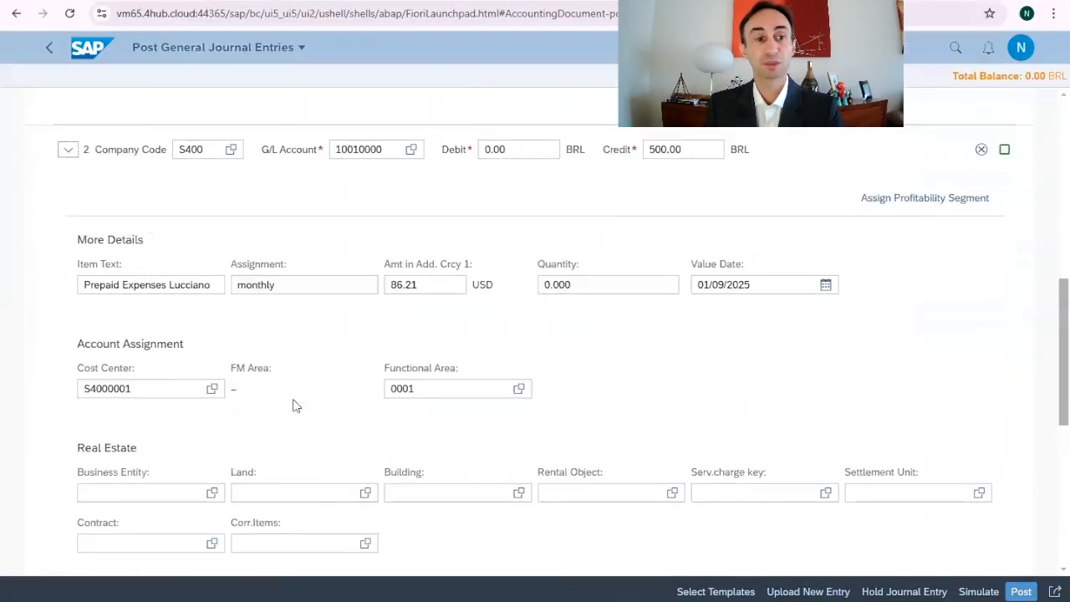
{"action": "scroll", "coordinate": [250, 348], "scroll_direction": "up", "scroll_amount": 4}
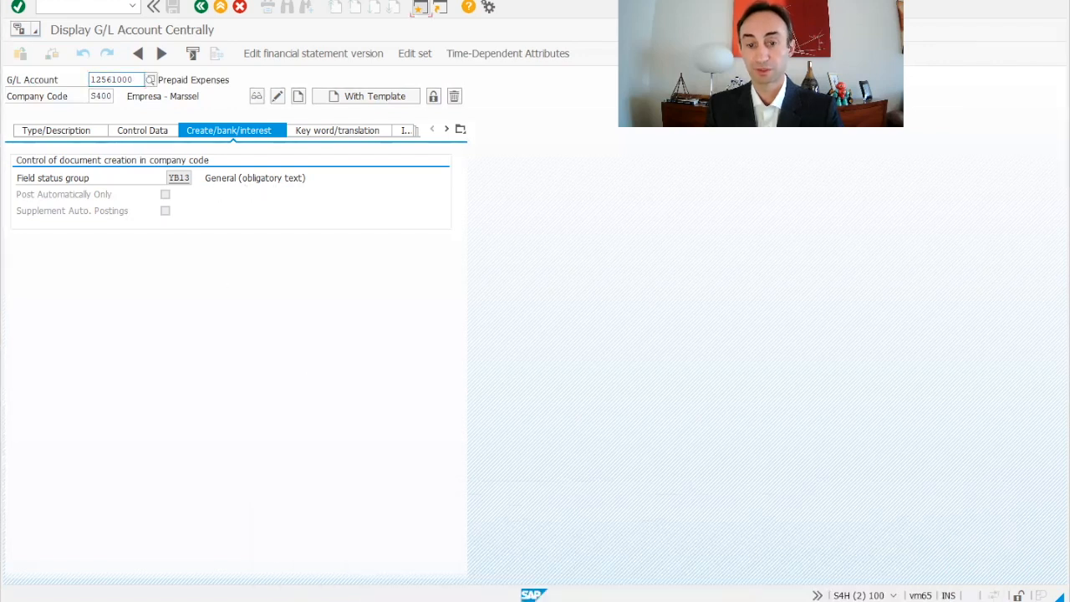
{"action": "left_click", "coordinate": [699, 576]}
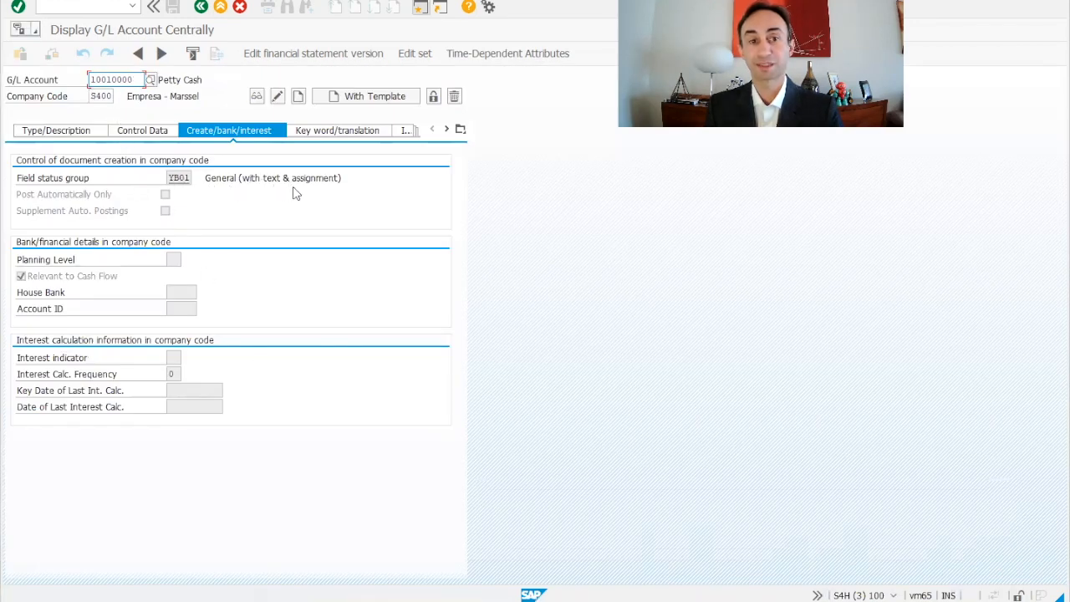
{"action": "left_click", "coordinate": [897, 573]}
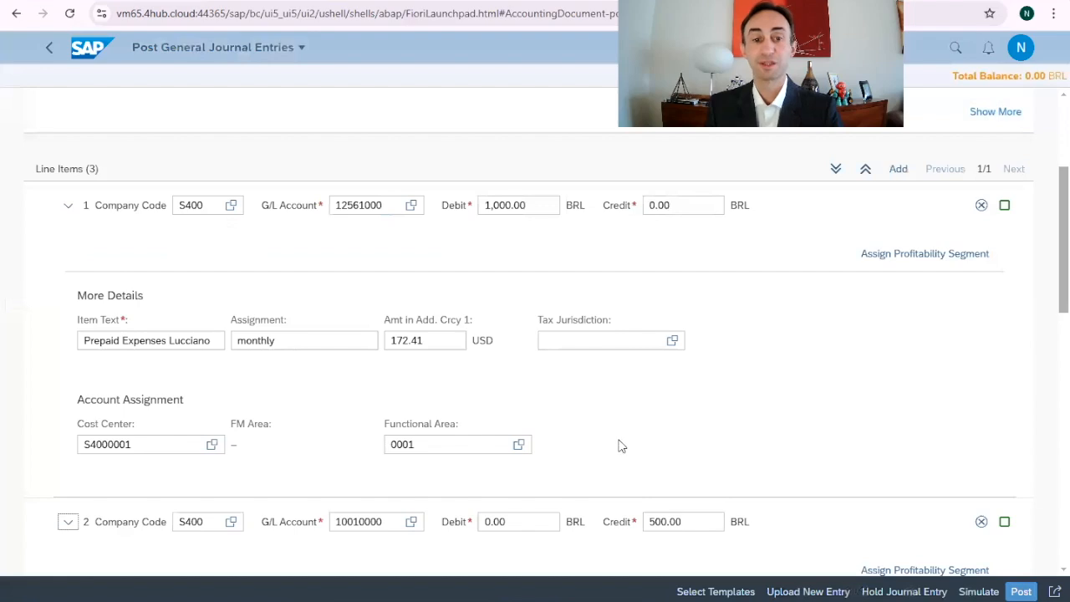
Recheck the detail fields of each journal entry line item in Post General Journal Entries against the accounts' field status groups.
{"action": "scroll", "coordinate": [621, 445], "scroll_direction": "up", "scroll_amount": 5}
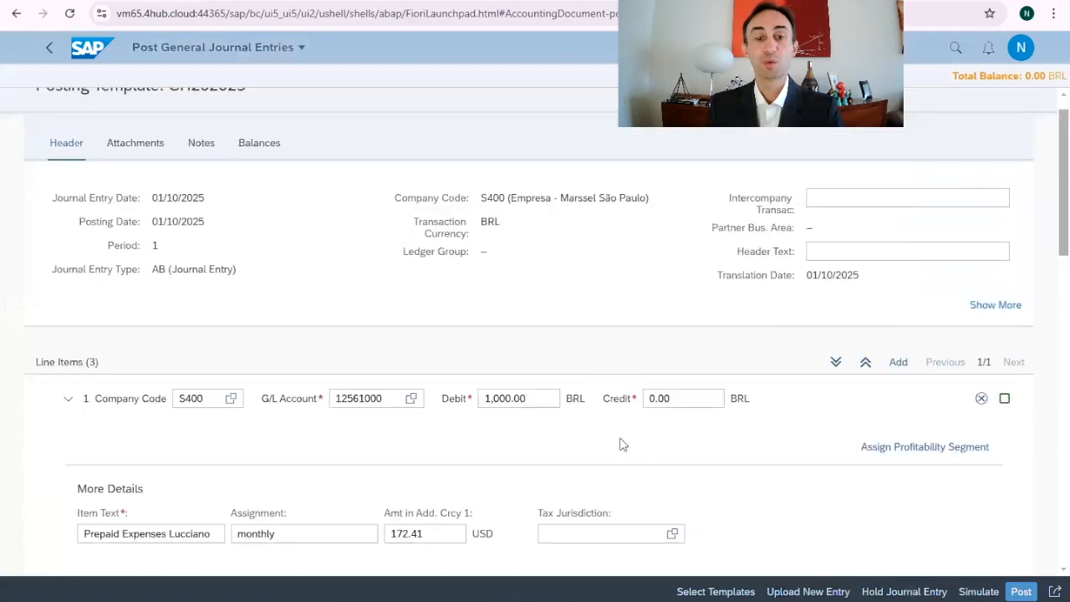
{"action": "scroll", "coordinate": [620, 445], "scroll_direction": "down", "scroll_amount": 9}
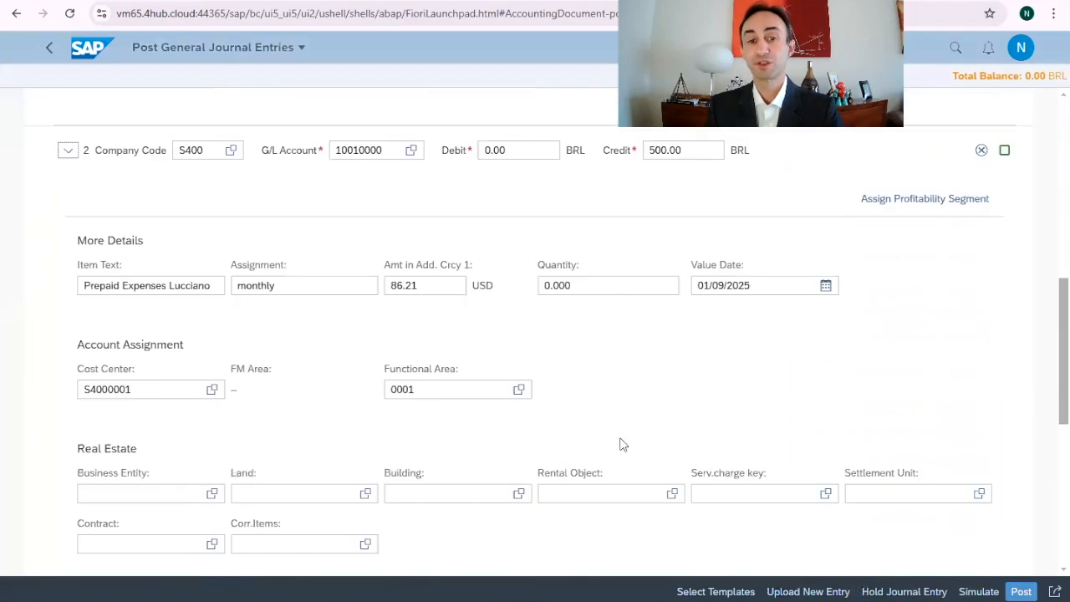
{"action": "scroll", "coordinate": [620, 445], "scroll_direction": "up", "scroll_amount": 5}
{"action": "scroll", "coordinate": [620, 444], "scroll_direction": "down", "scroll_amount": 6}
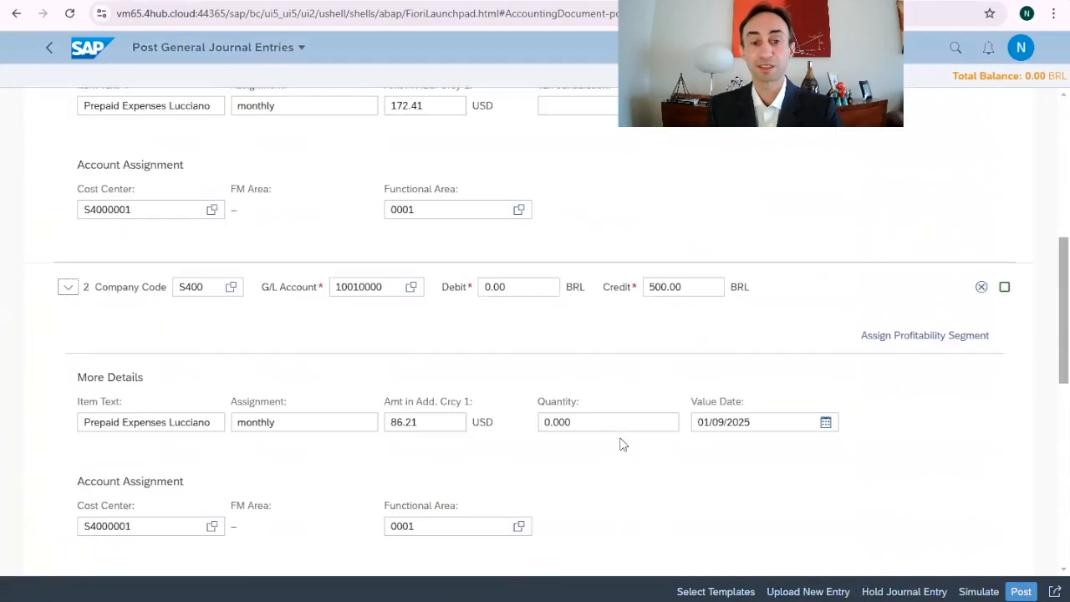
{"action": "scroll", "coordinate": [623, 444], "scroll_direction": "down", "scroll_amount": 4}
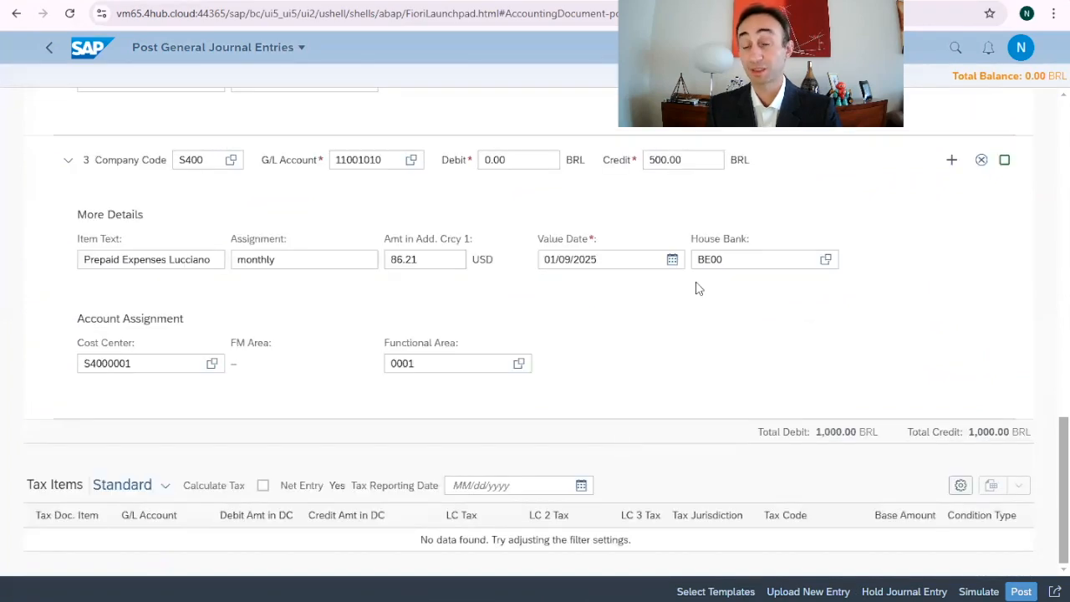
Review the detail fields of all three journal entry line items and the line item columns of template CH202025.
{"action": "scroll", "coordinate": [695, 326], "scroll_direction": "up", "scroll_amount": 3}
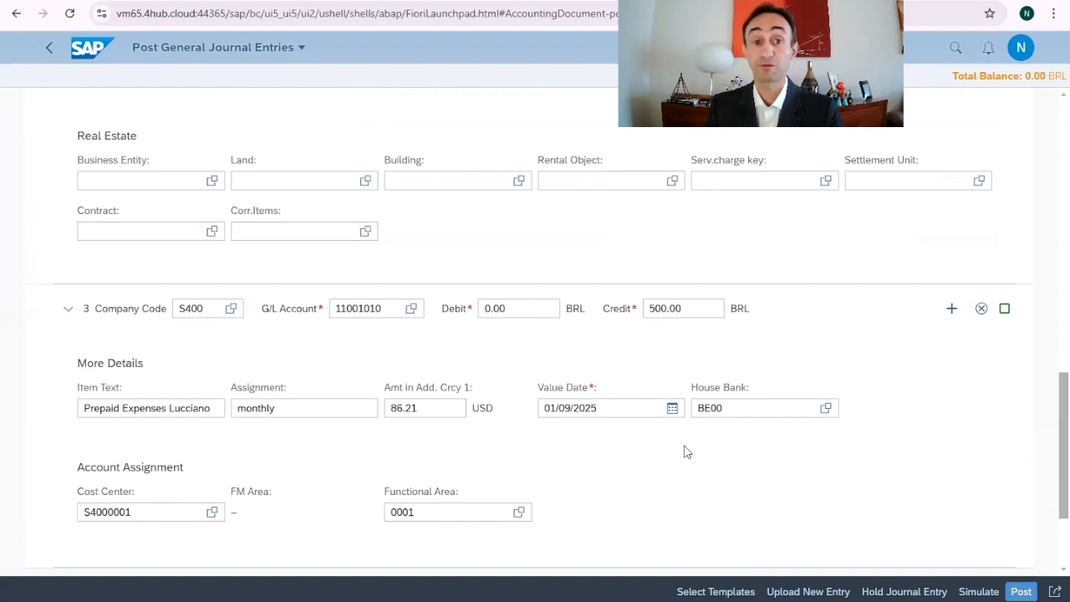
{"action": "scroll", "coordinate": [462, 423], "scroll_direction": "up", "scroll_amount": 6}
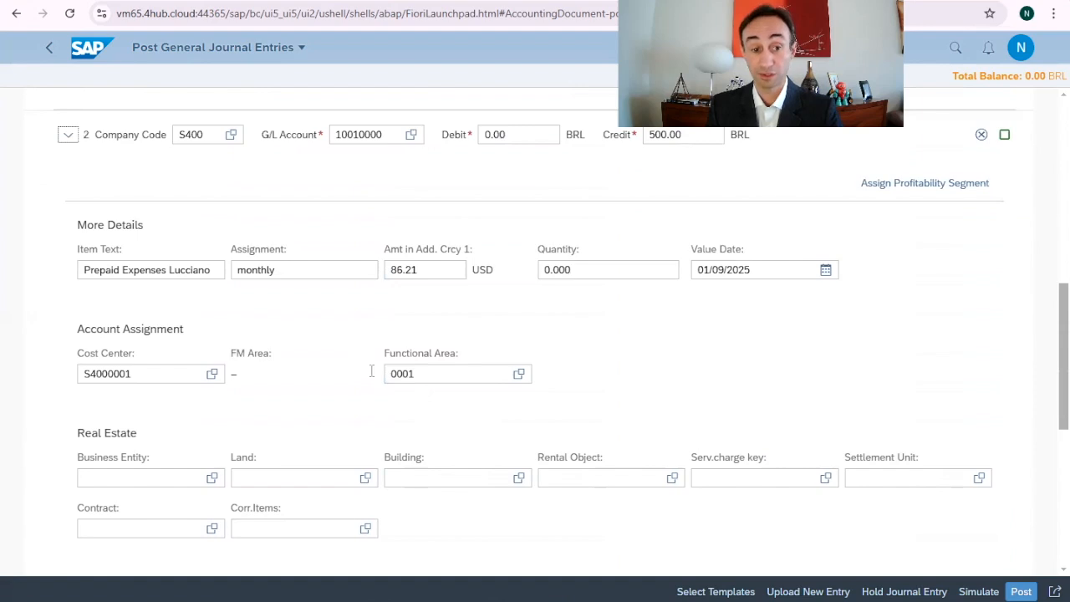
{"action": "scroll", "coordinate": [529, 436], "scroll_direction": "up", "scroll_amount": 8}
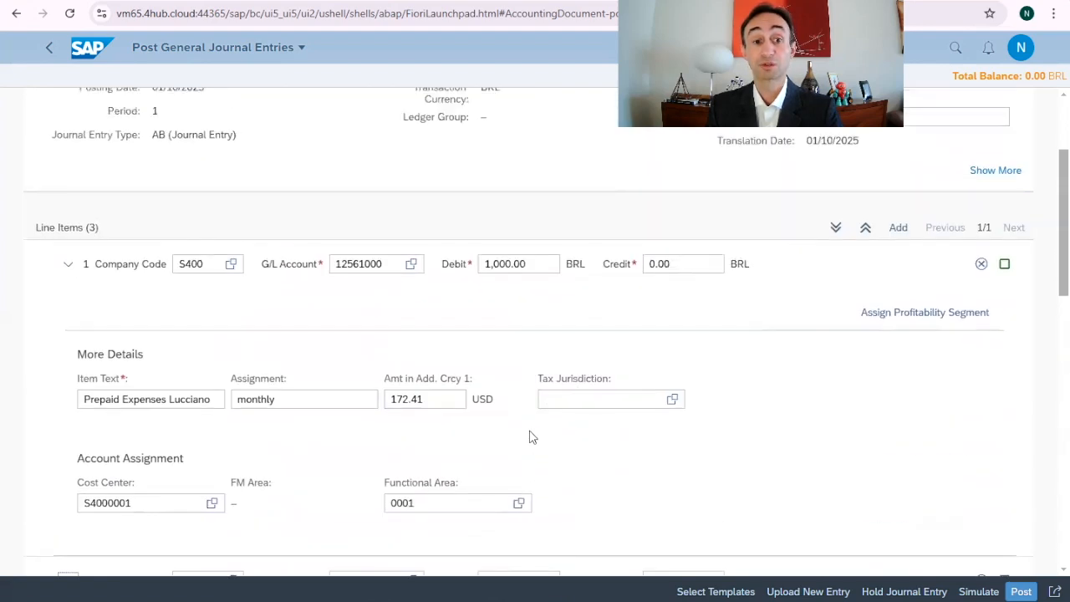
{"action": "scroll", "coordinate": [529, 436], "scroll_direction": "up", "scroll_amount": 2}
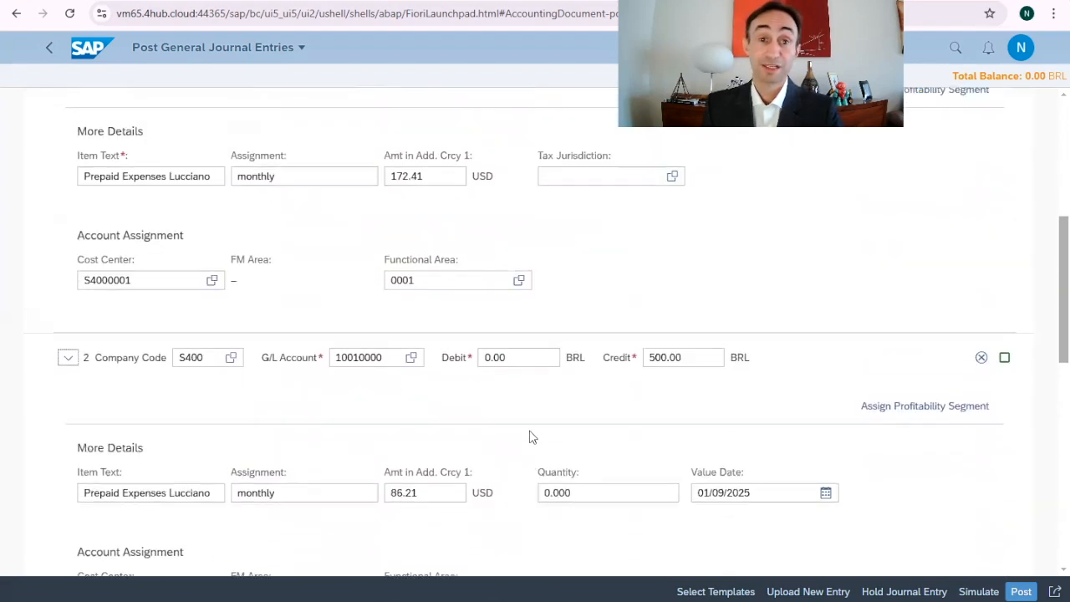
{"action": "scroll", "coordinate": [529, 437], "scroll_direction": "up", "scroll_amount": 2}
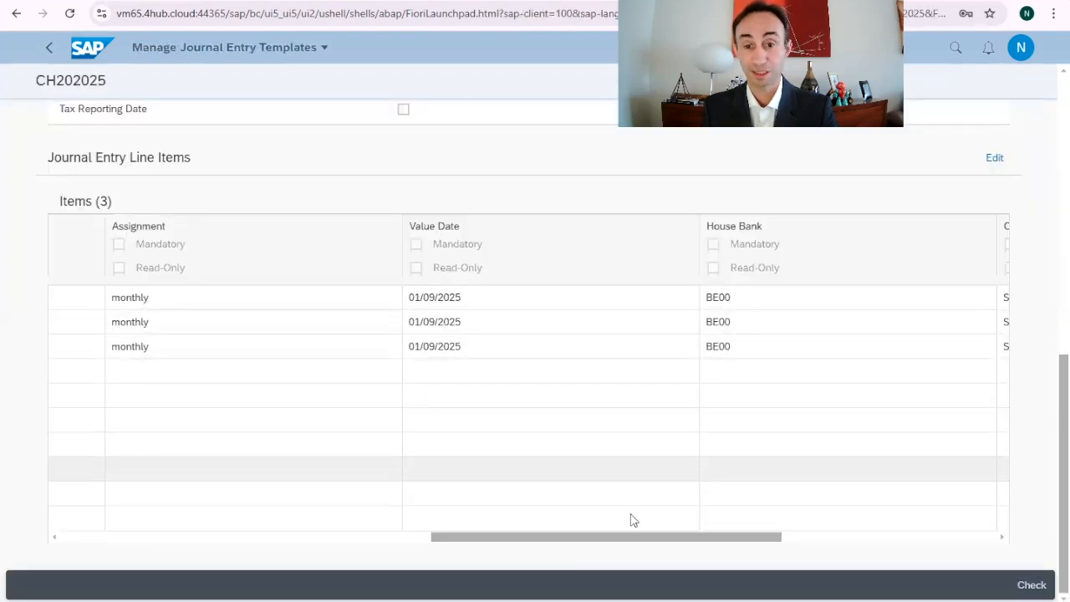
{"action": "left_click_drag", "start_coordinate": [633, 536], "coordinate": [0, 564]}
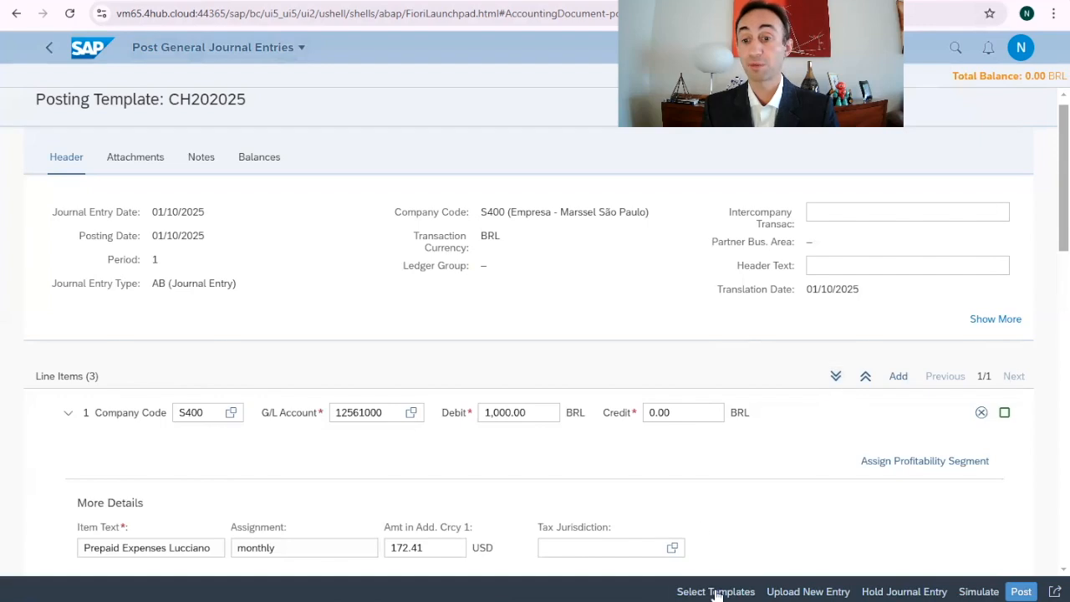
Simulate the journal entry in Post General Journal Entries, check its three simulated line items and post it.
{"action": "left_click", "coordinate": [1019, 591]}
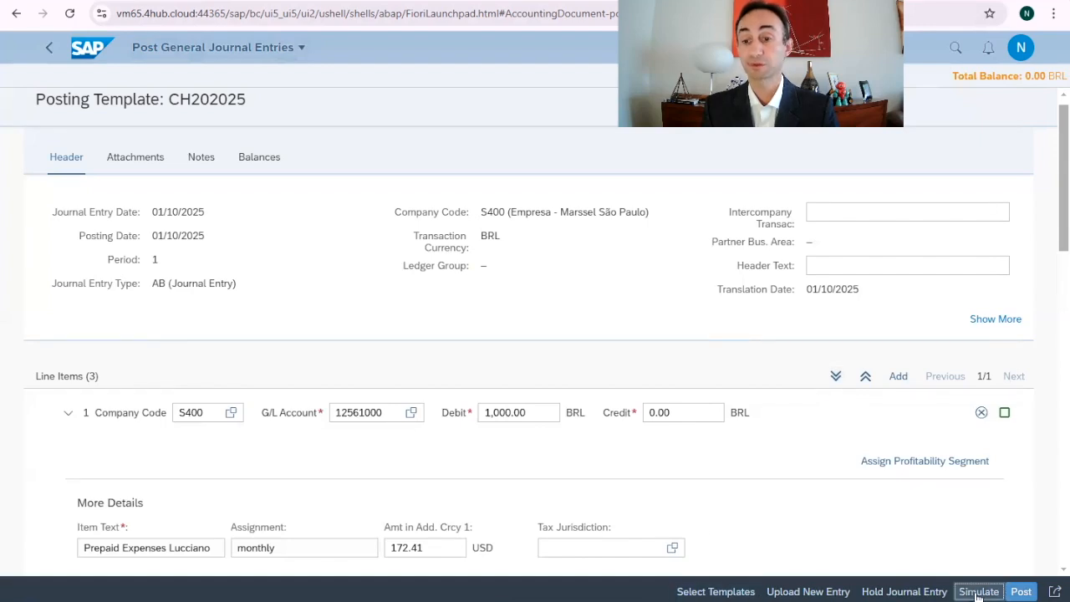
{"action": "scroll", "coordinate": [726, 420], "scroll_direction": "down", "scroll_amount": 1}
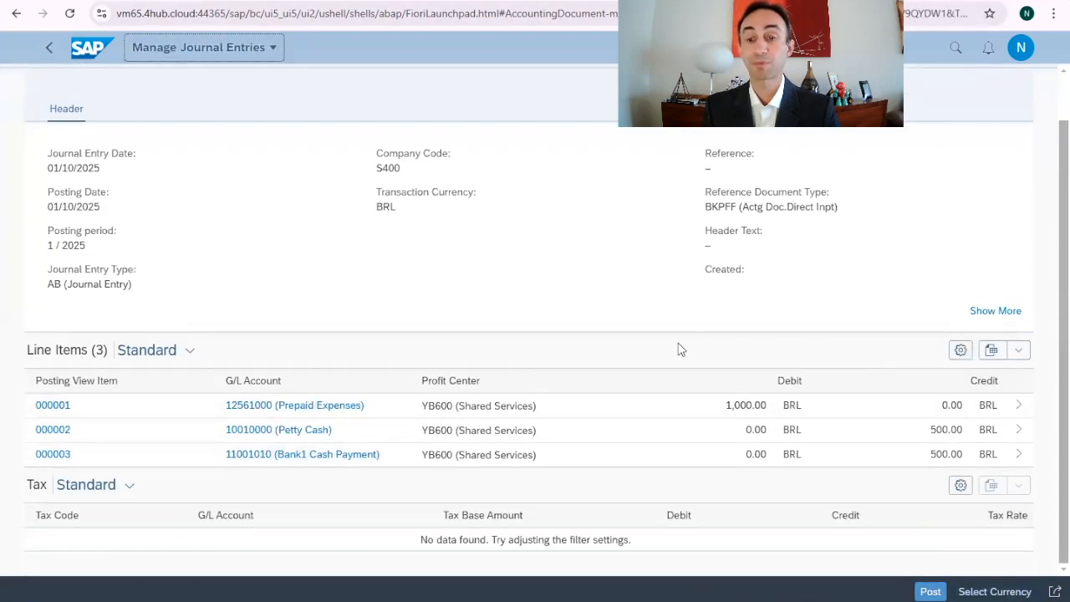
{"action": "left_click", "coordinate": [931, 592]}
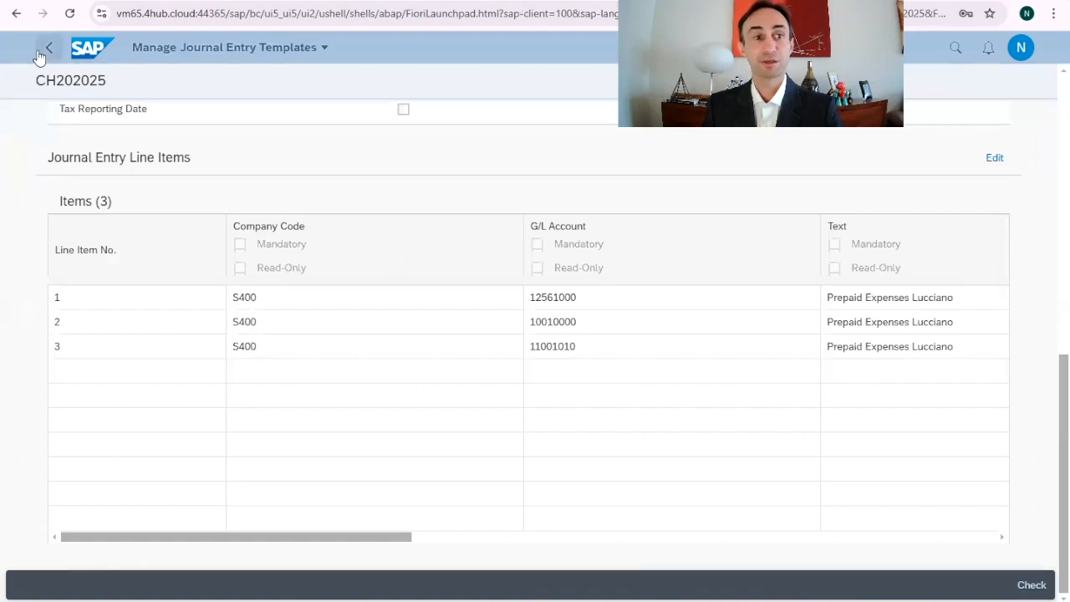
Go back to the journal entry template list and create a new template applied in Post General Journal Entries.
{"action": "left_click", "coordinate": [41, 50]}
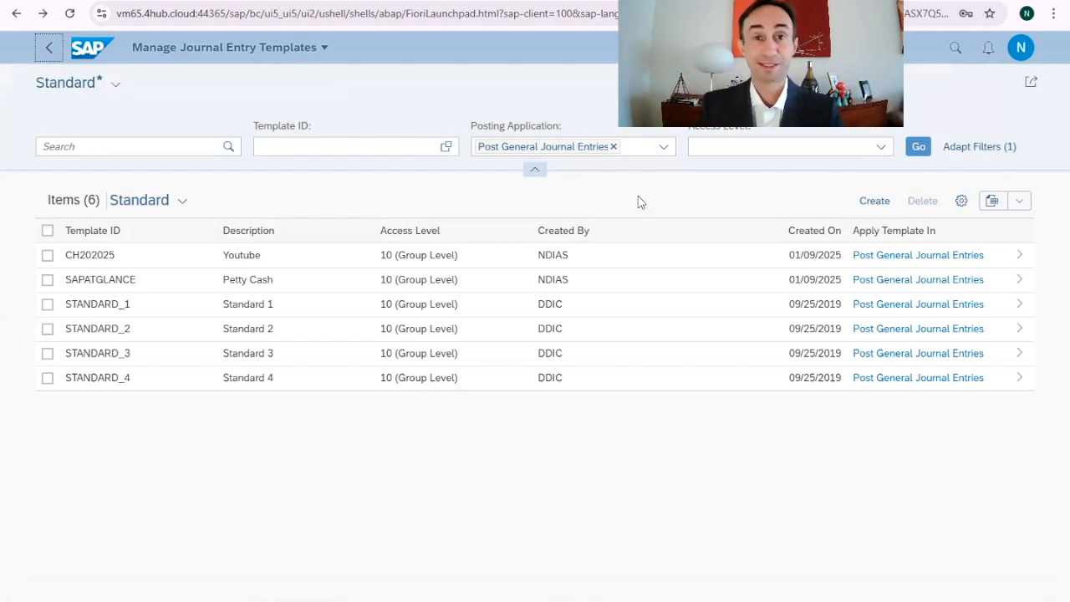
{"action": "left_click", "coordinate": [870, 203]}
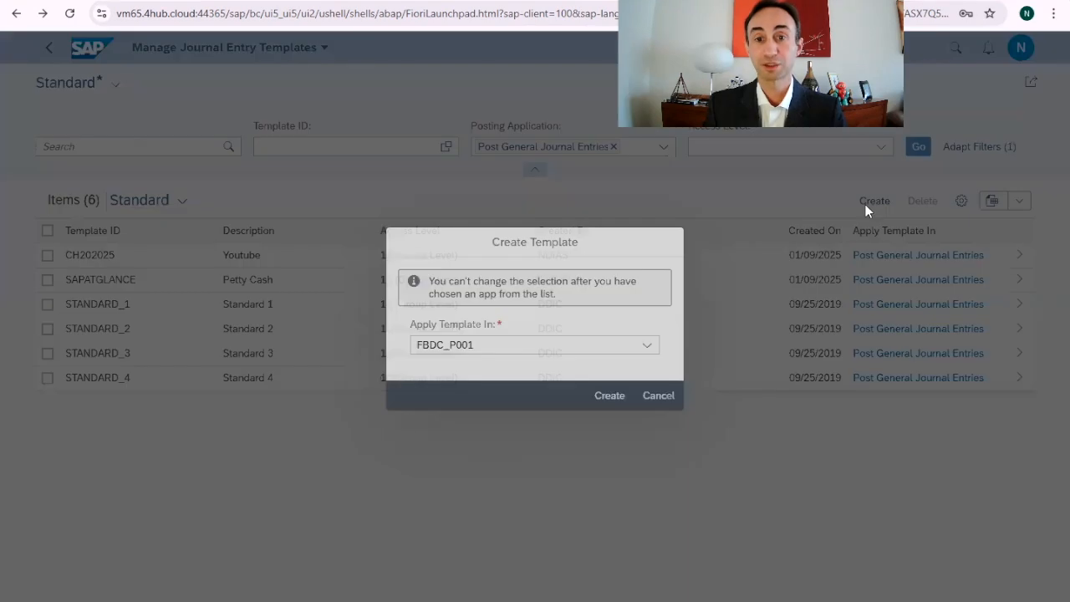
{"action": "left_click", "coordinate": [648, 345]}
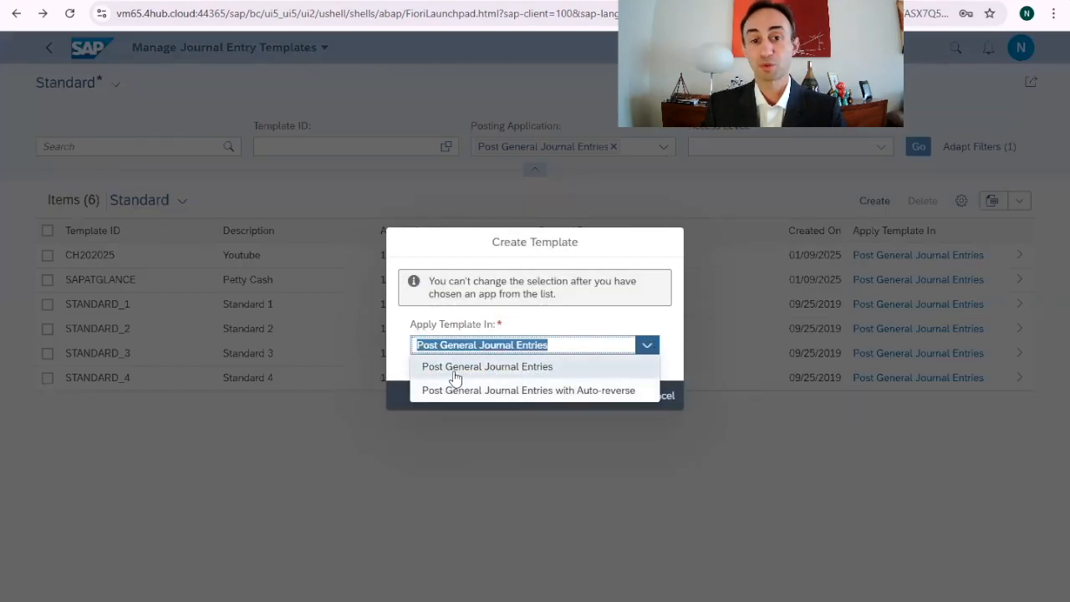
{"action": "left_click", "coordinate": [504, 370]}
{"action": "left_click", "coordinate": [606, 398]}
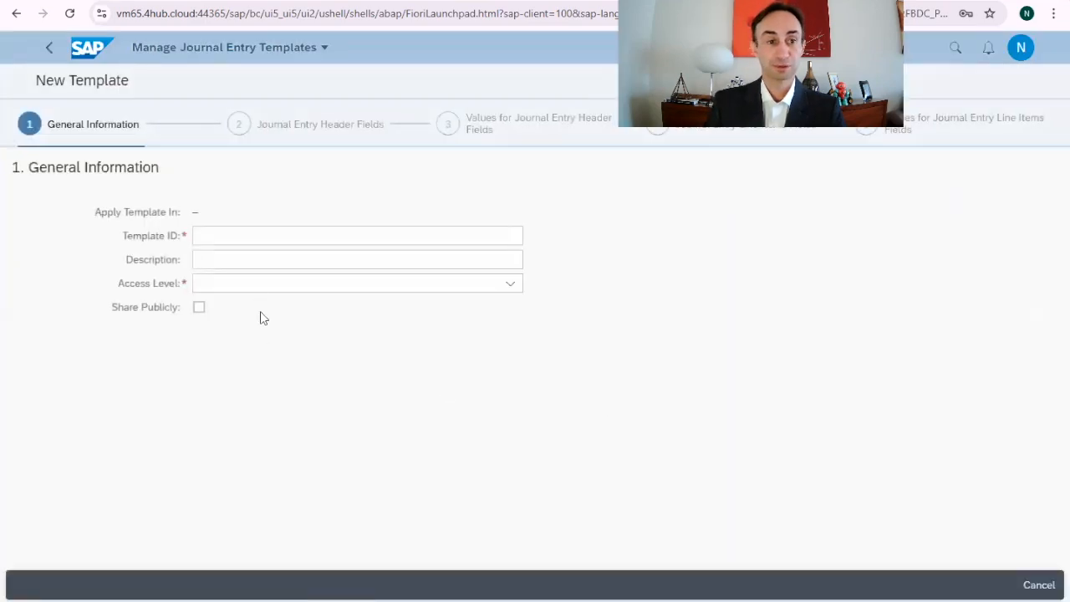
Set the new template's access level to Group Level (10) and share it publicly.
{"action": "left_click", "coordinate": [232, 235]}
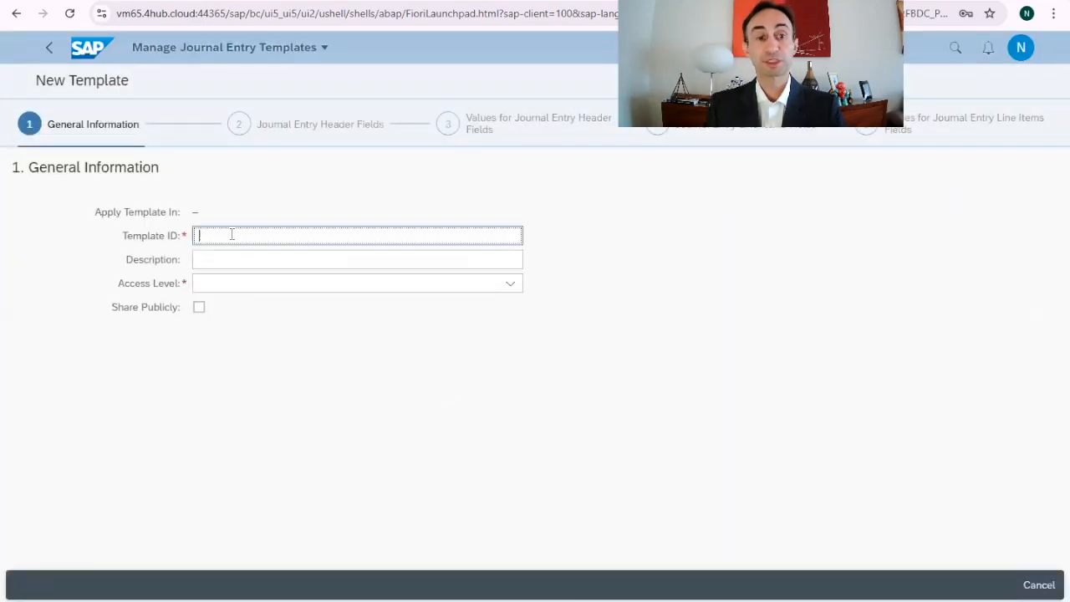
{"action": "left_click", "coordinate": [255, 299]}
{"action": "left_click", "coordinate": [261, 284]}
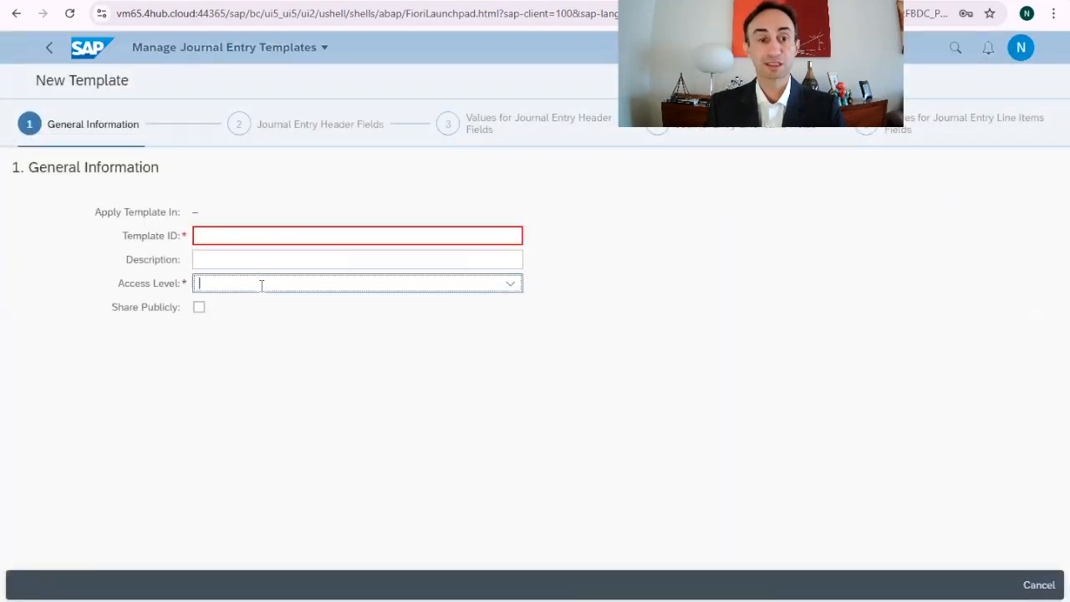
{"action": "left_click", "coordinate": [510, 284]}
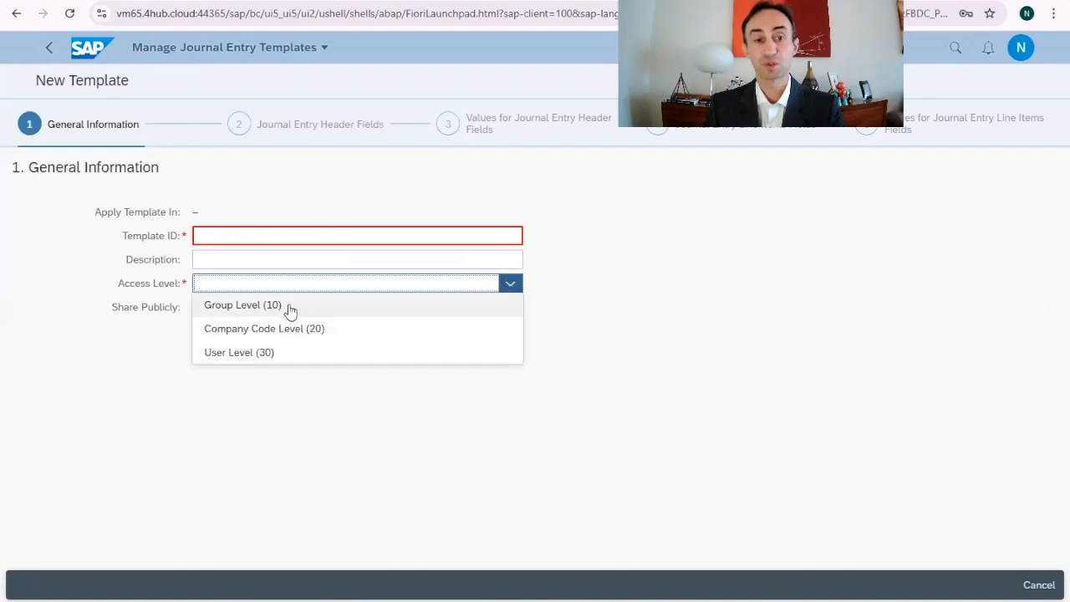
{"action": "left_click", "coordinate": [242, 305]}
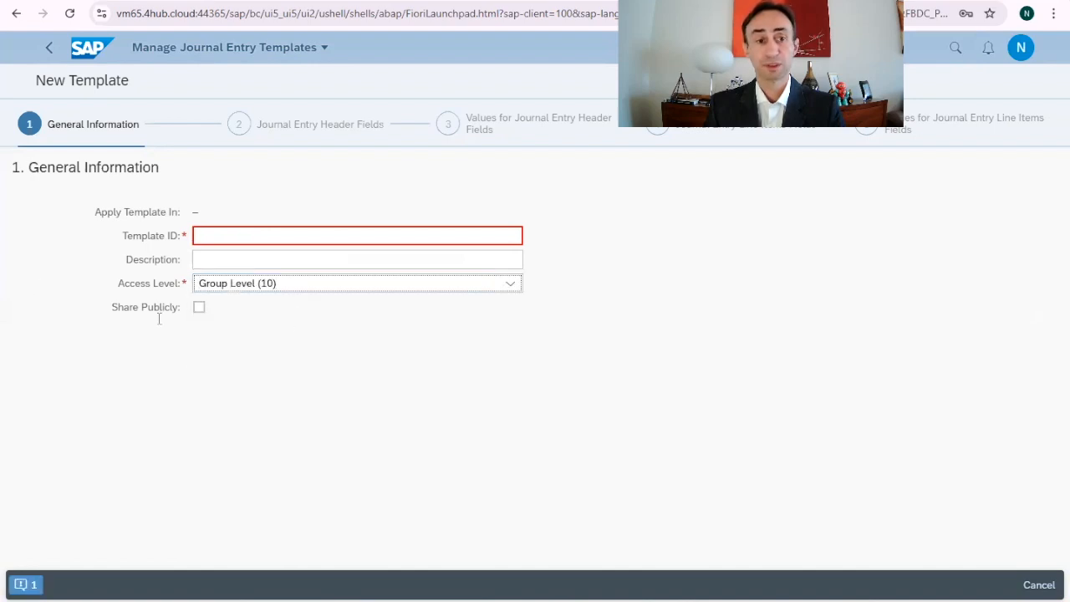
{"action": "left_click", "coordinate": [199, 309]}
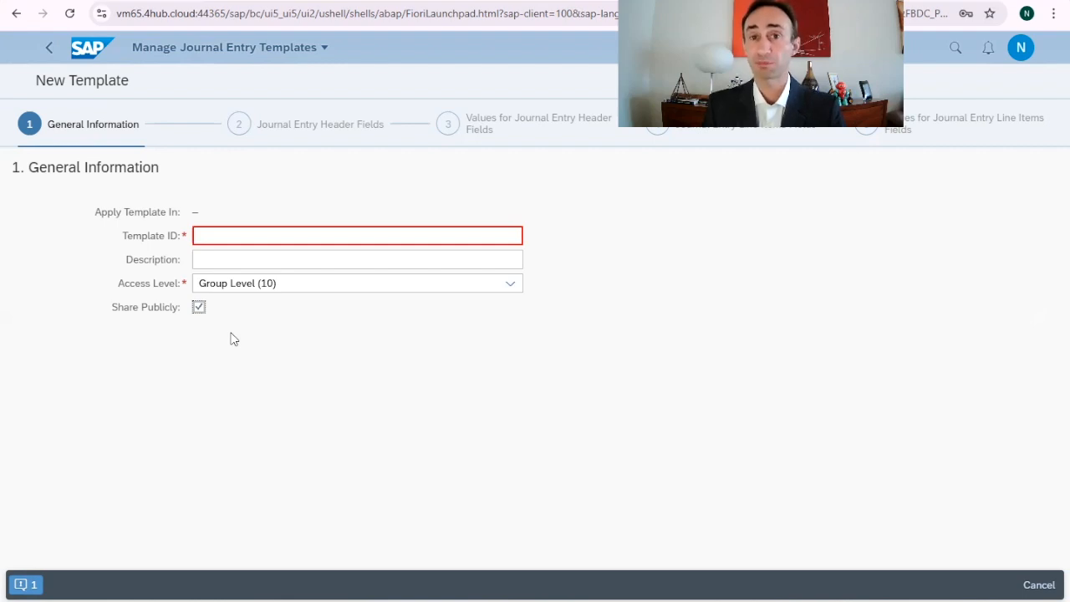
Enter the template ID made of the user name plus 2025, describe it as "youtube video" and continue to the header fields.
{"action": "left_click", "coordinate": [193, 237]}
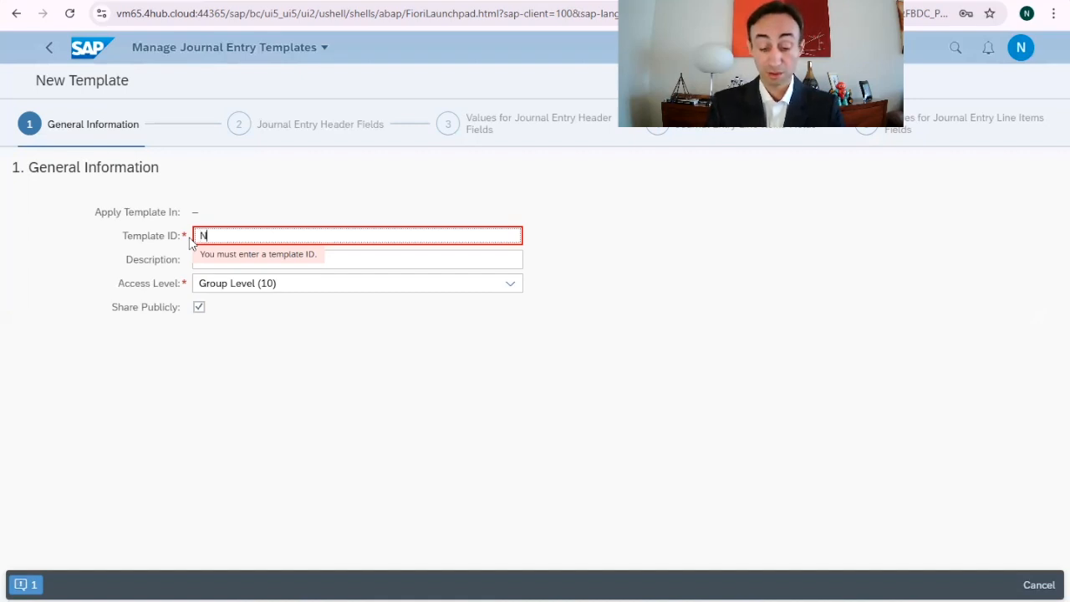
{"action": "type", "text": "AS2025"}
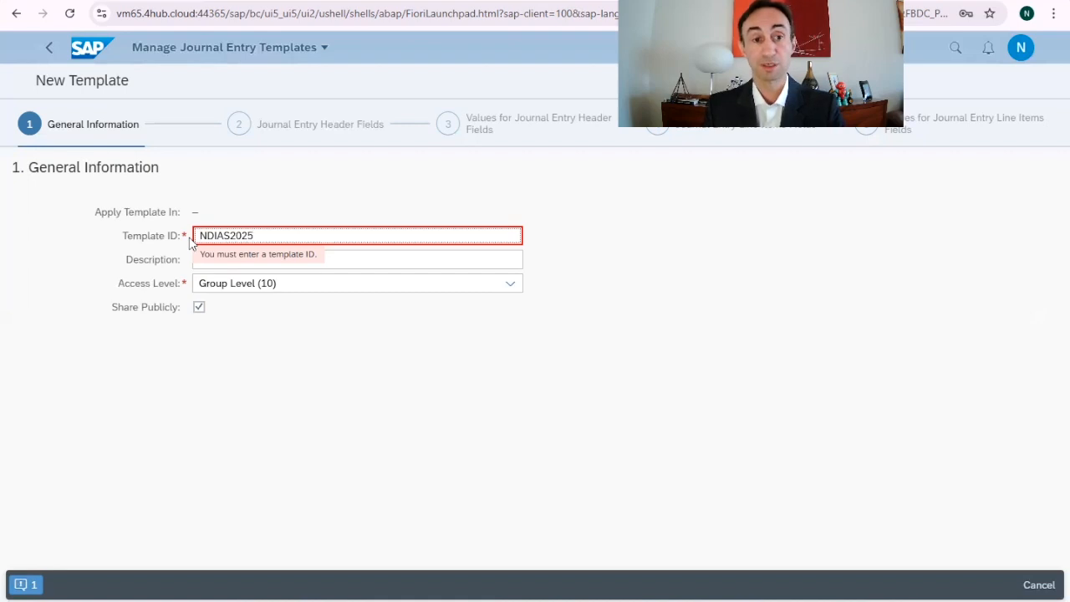
{"action": "left_click", "coordinate": [235, 258]}
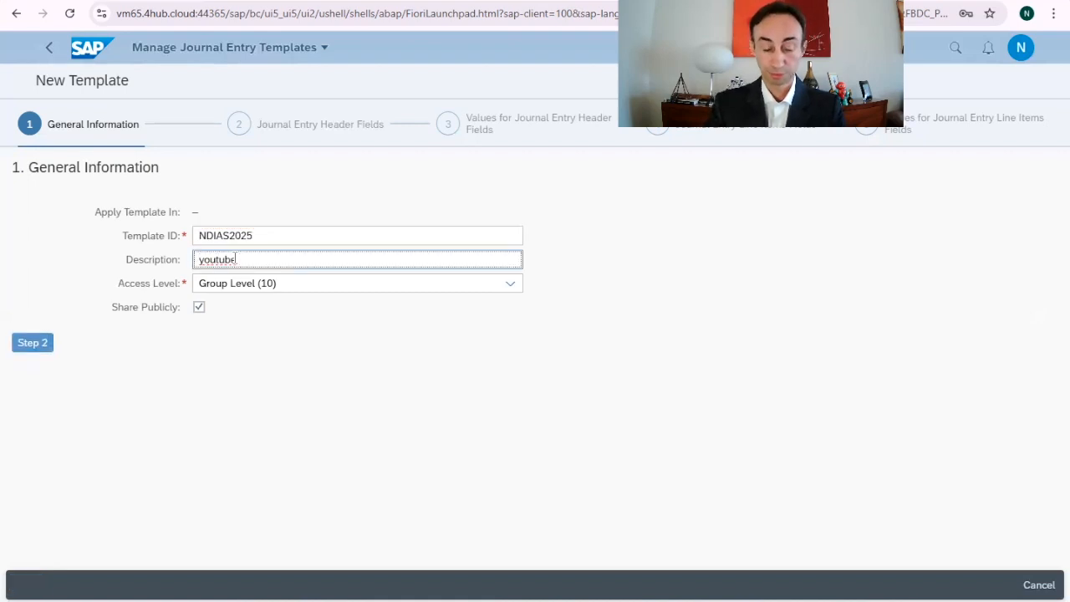
{"action": "type", "text": "youtube vid"}
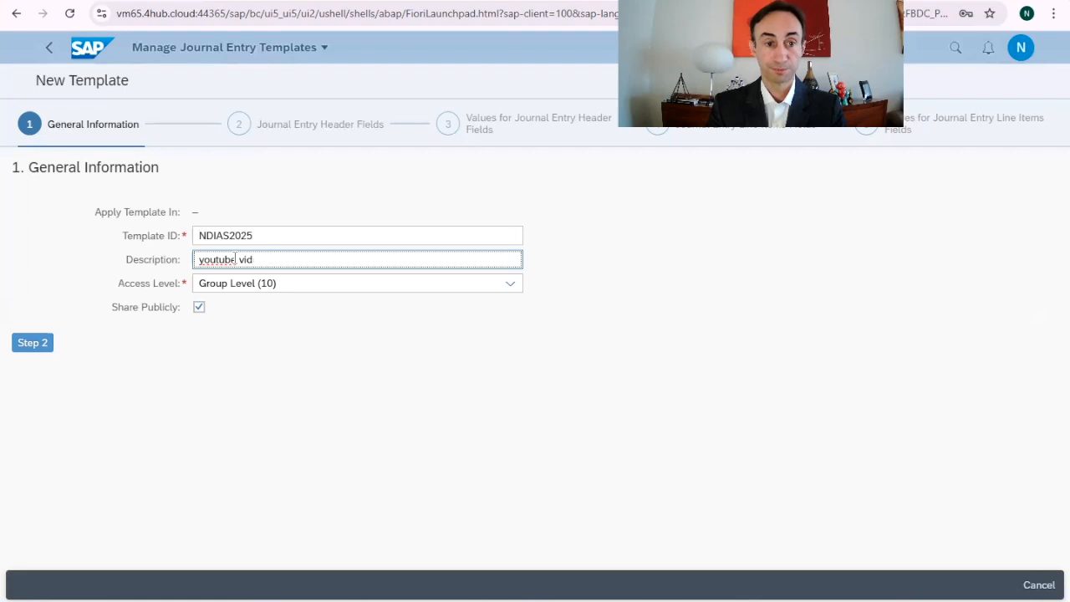
{"action": "type", "text": "deoeo"}
{"action": "left_click", "coordinate": [37, 346]}
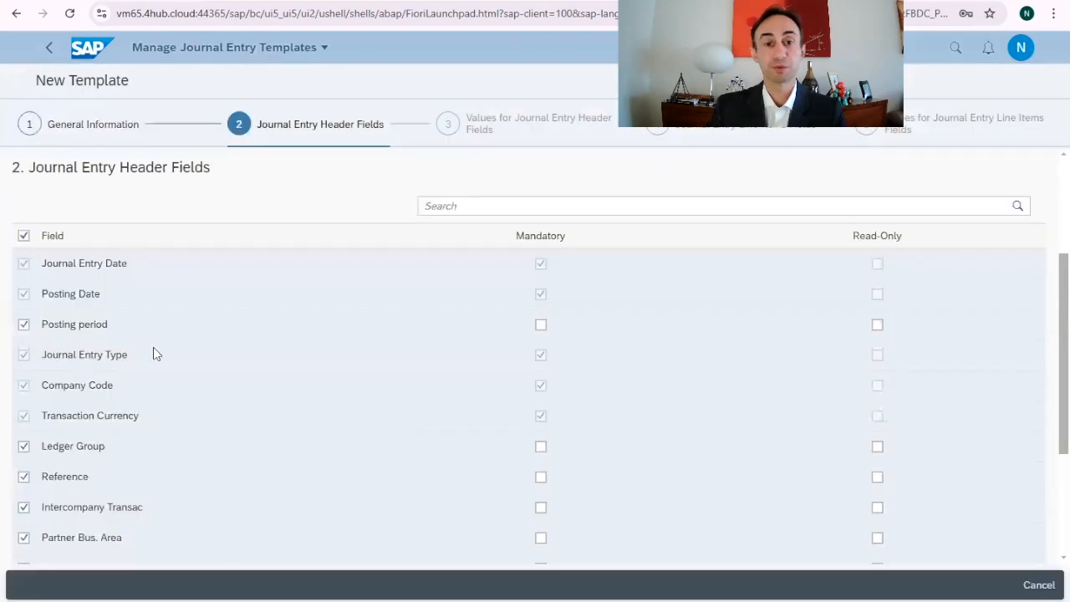
Exclude Tax Reporting Date, Net Entry, Calculate Tax, Translation Date and Header Text from the template's journal entry header fields.
{"action": "scroll", "coordinate": [325, 341], "scroll_direction": "down", "scroll_amount": 4}
{"action": "scroll", "coordinate": [325, 341], "scroll_direction": "up", "scroll_amount": 6}
{"action": "scroll", "coordinate": [321, 334], "scroll_direction": "down", "scroll_amount": 4}
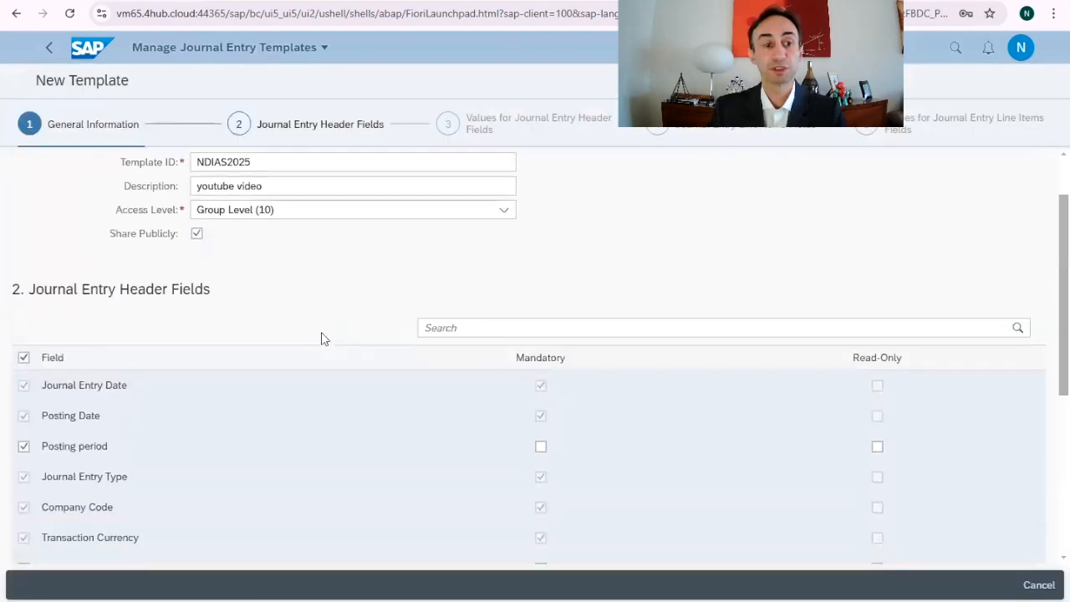
{"action": "scroll", "coordinate": [352, 263], "scroll_direction": "down", "scroll_amount": 2}
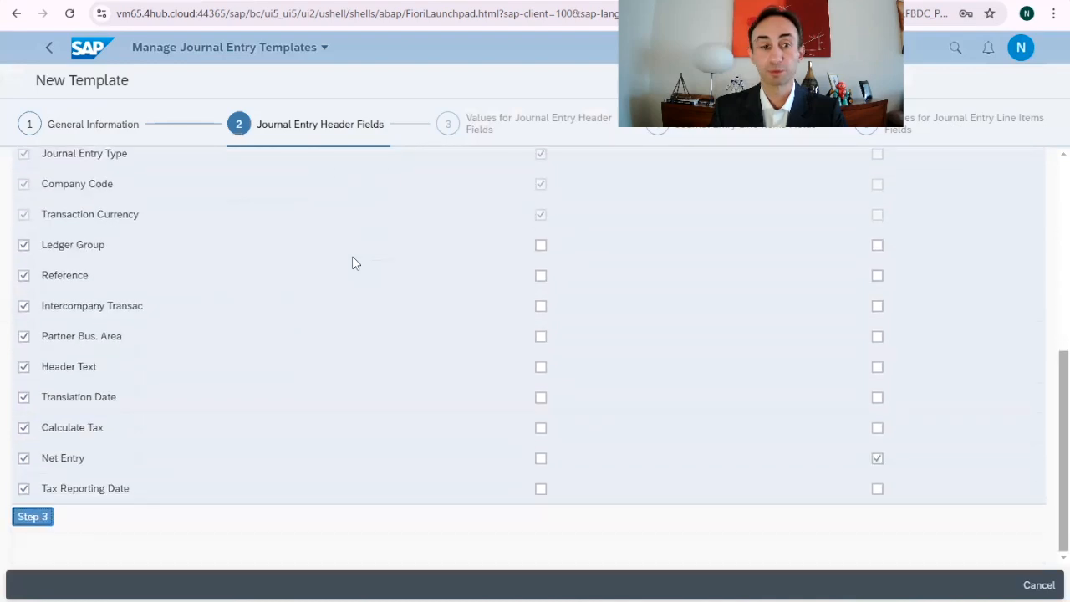
{"action": "scroll", "coordinate": [352, 264], "scroll_direction": "up", "scroll_amount": 3}
{"action": "scroll", "coordinate": [352, 263], "scroll_direction": "down", "scroll_amount": 2}
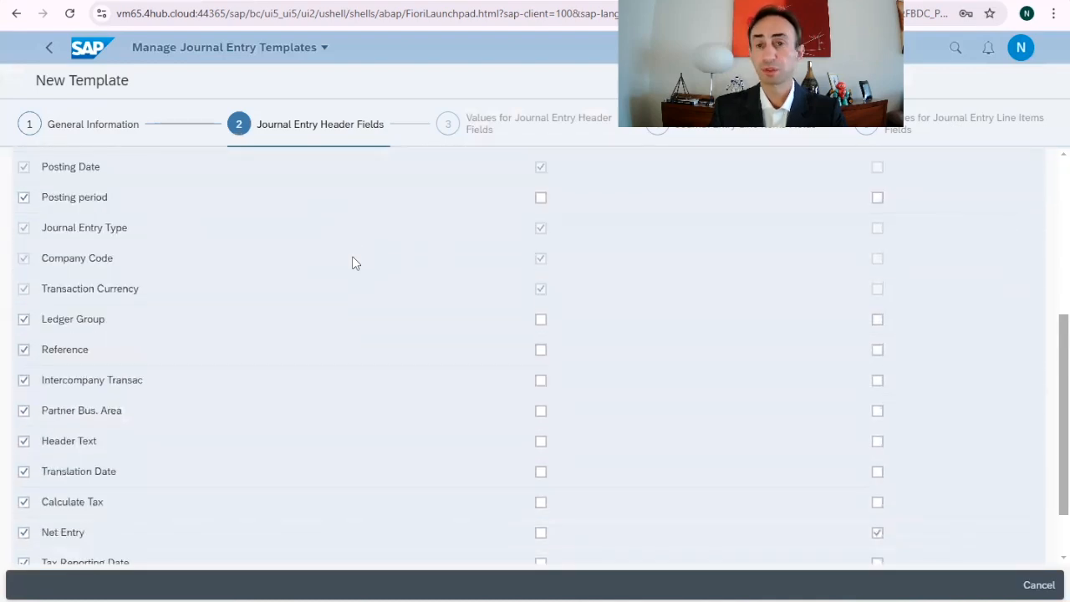
{"action": "scroll", "coordinate": [352, 259], "scroll_direction": "down", "scroll_amount": 1}
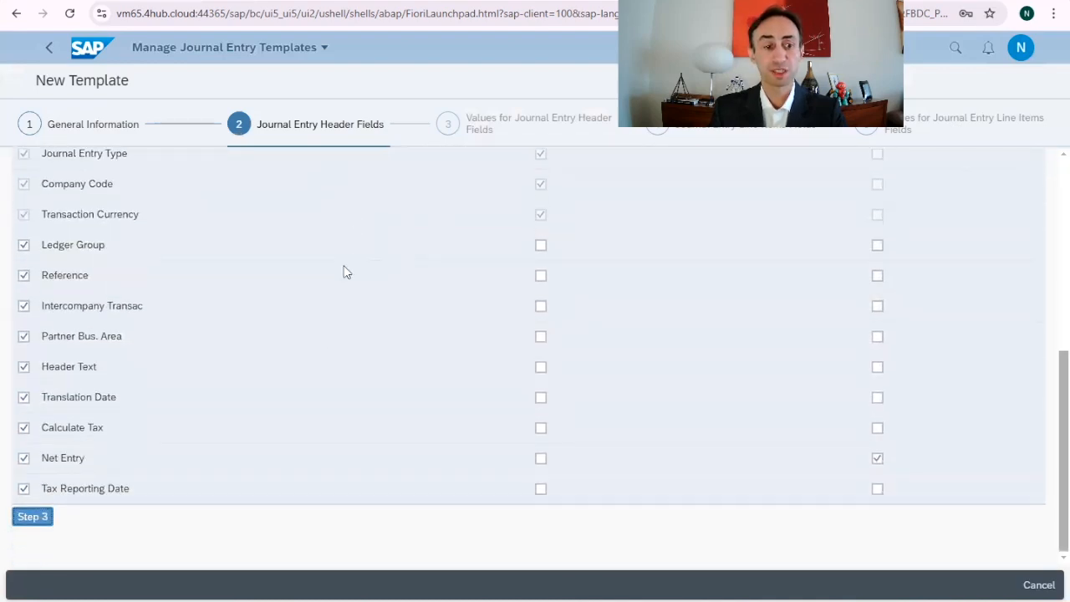
{"action": "left_click", "coordinate": [25, 489]}
{"action": "left_click", "coordinate": [24, 458]}
{"action": "left_click", "coordinate": [24, 428]}
{"action": "left_click", "coordinate": [24, 397]}
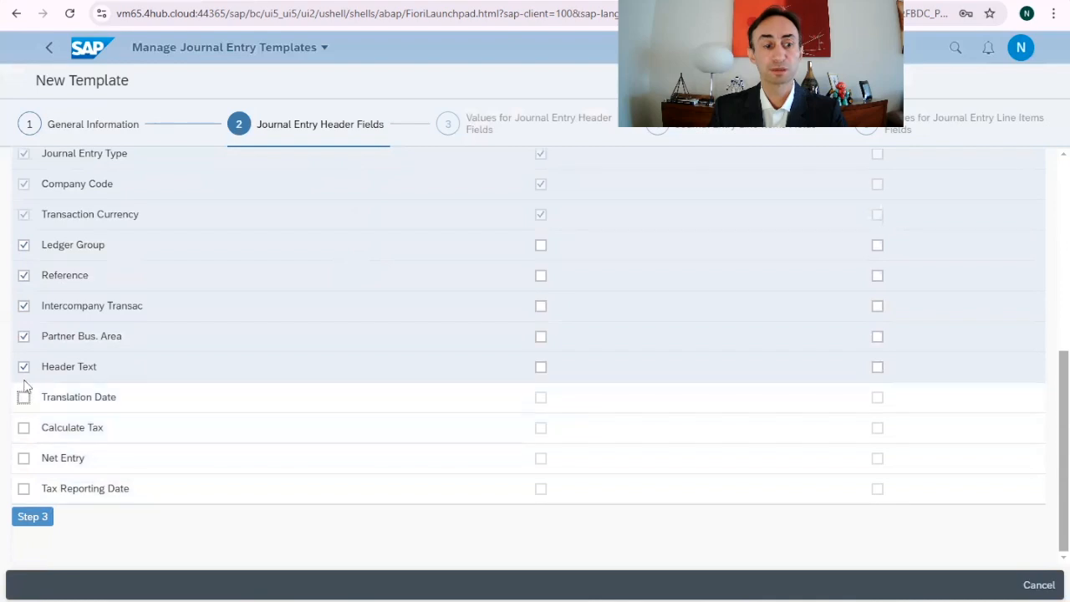
{"action": "left_click", "coordinate": [24, 366]}
Check the header field selection with its mandatory and read-only options, and continue to the values for the header fields.
{"action": "scroll", "coordinate": [361, 366], "scroll_direction": "up", "scroll_amount": 5}
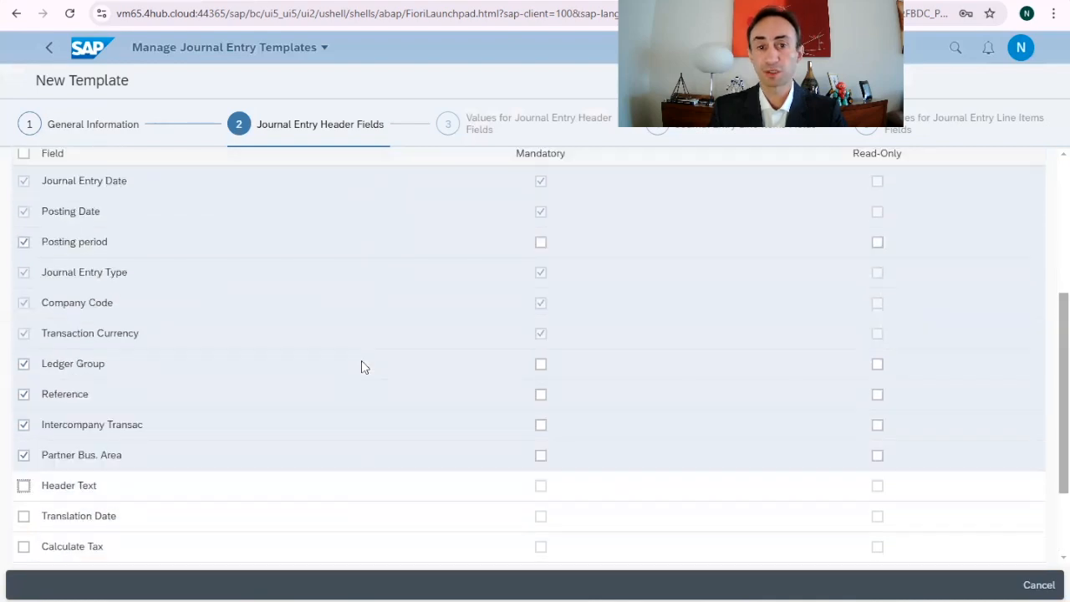
{"action": "scroll", "coordinate": [566, 289], "scroll_direction": "down", "scroll_amount": 4}
{"action": "scroll", "coordinate": [566, 239], "scroll_direction": "up", "scroll_amount": 2}
{"action": "scroll", "coordinate": [565, 243], "scroll_direction": "down", "scroll_amount": 1}
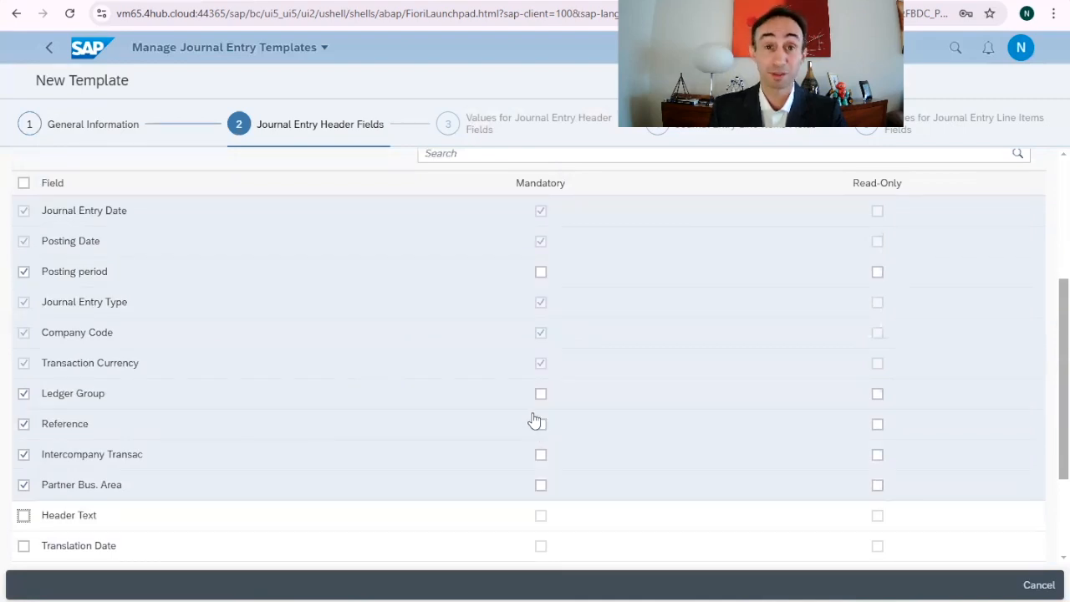
{"action": "scroll", "coordinate": [533, 420], "scroll_direction": "down", "scroll_amount": 2}
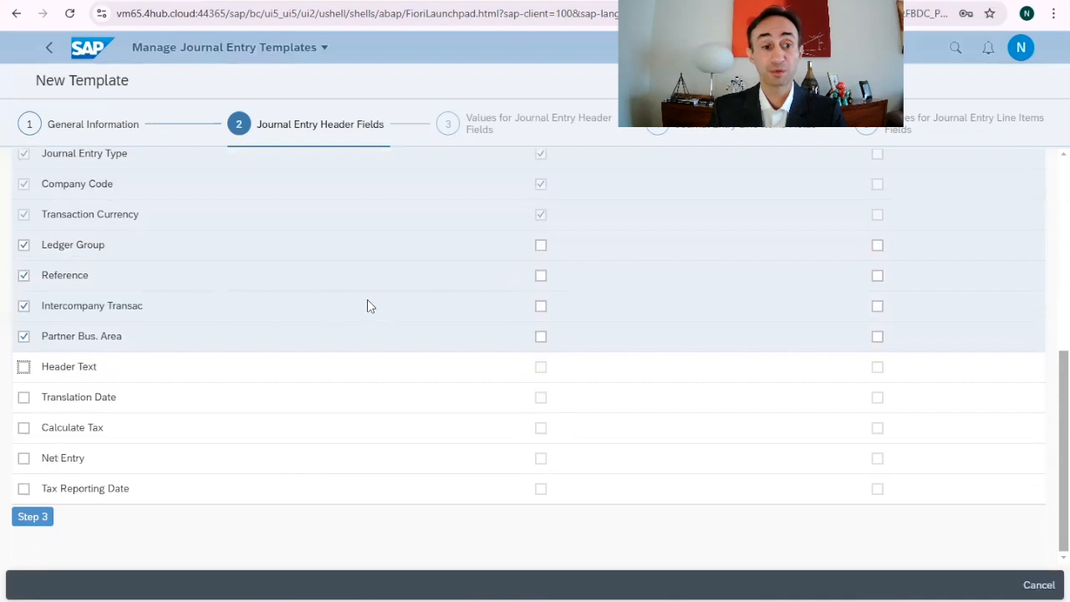
{"action": "left_click", "coordinate": [32, 517]}
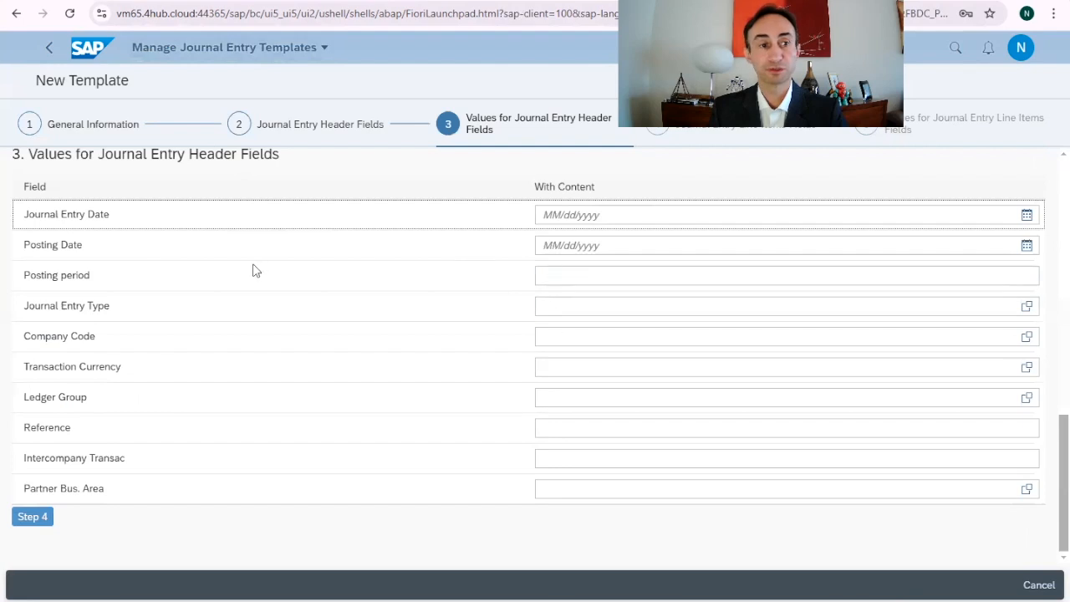
Set the header values to company code S400, currency BRL and reference "Test SAP@Glance", and continue to the line item fields.
{"action": "left_click", "coordinate": [547, 339]}
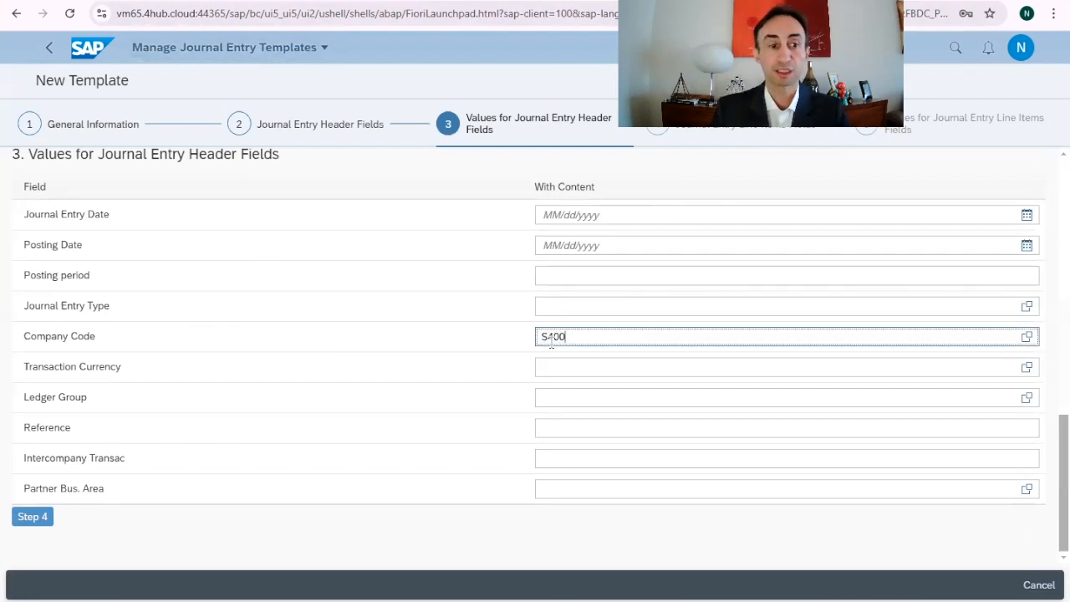
{"action": "left_click", "coordinate": [555, 361]}
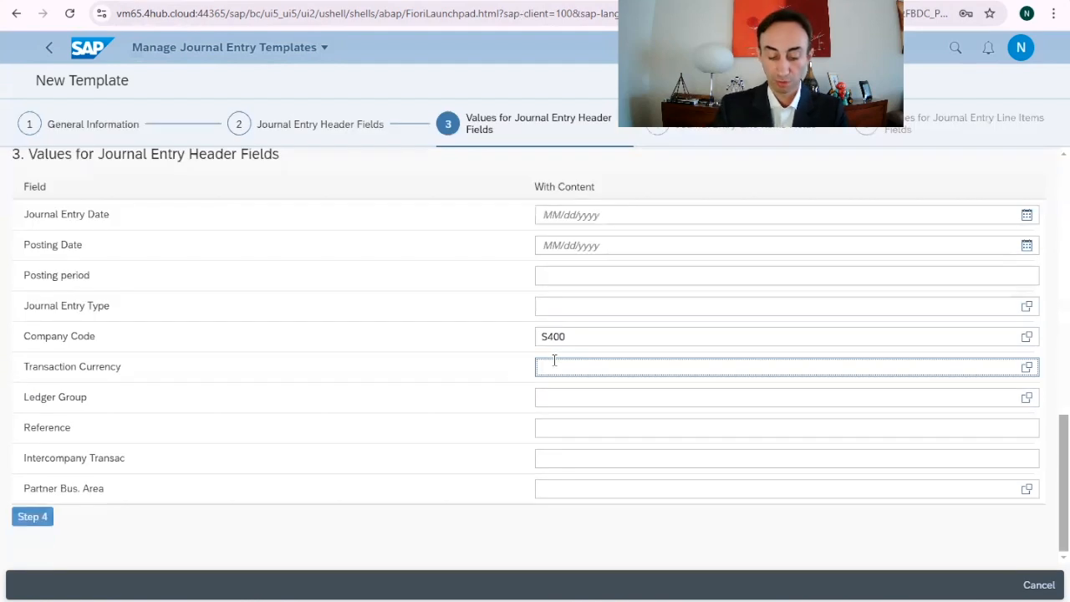
{"action": "left_click", "coordinate": [573, 427]}
{"action": "type", "text": "Test "}
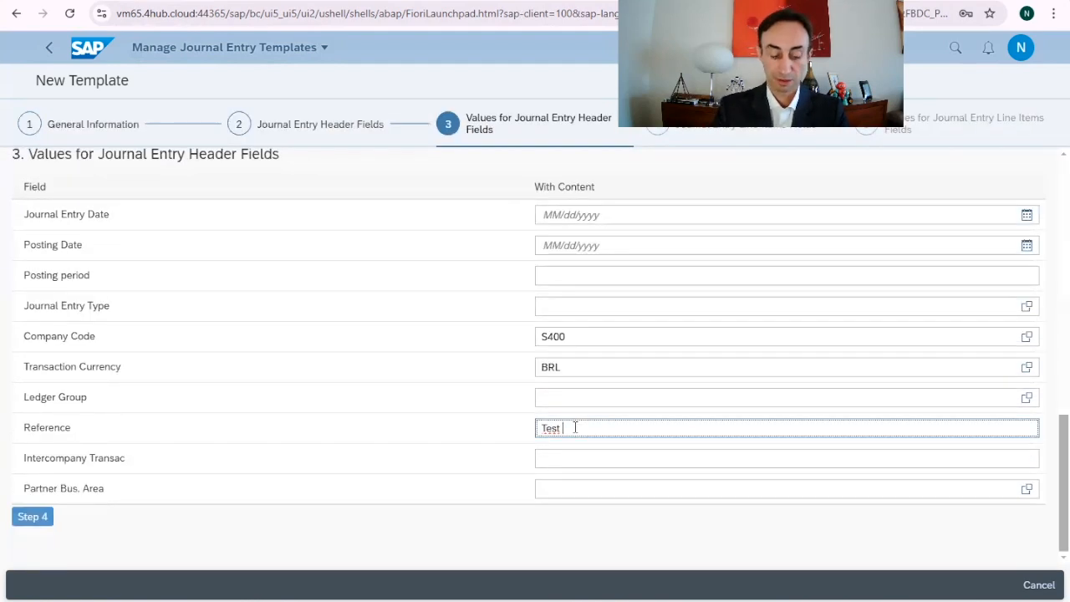
{"action": "type", "text": "SAP@Glance"}
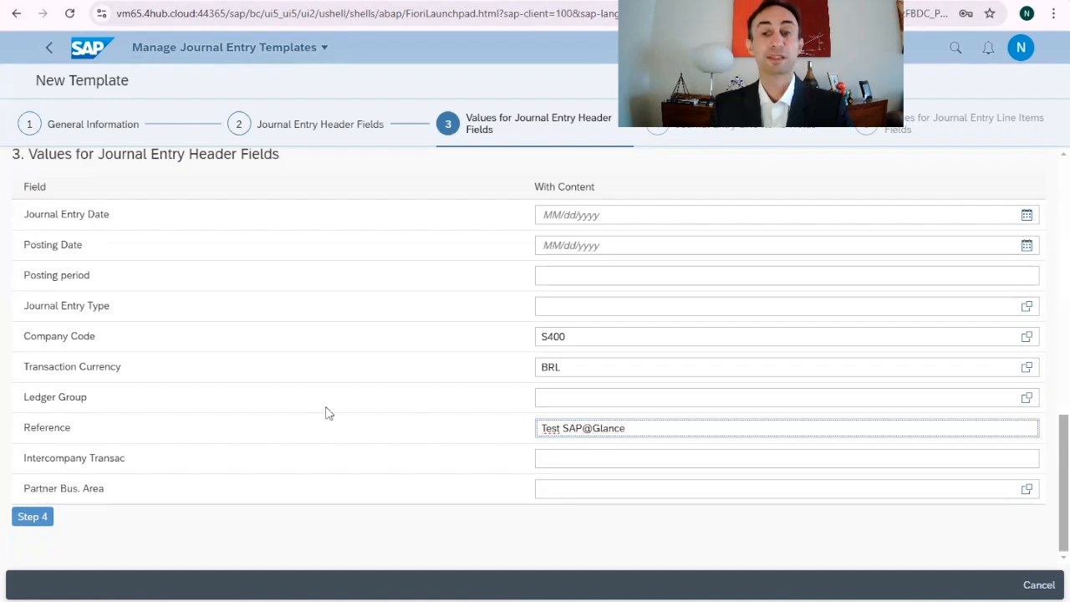
{"action": "left_click", "coordinate": [38, 518]}
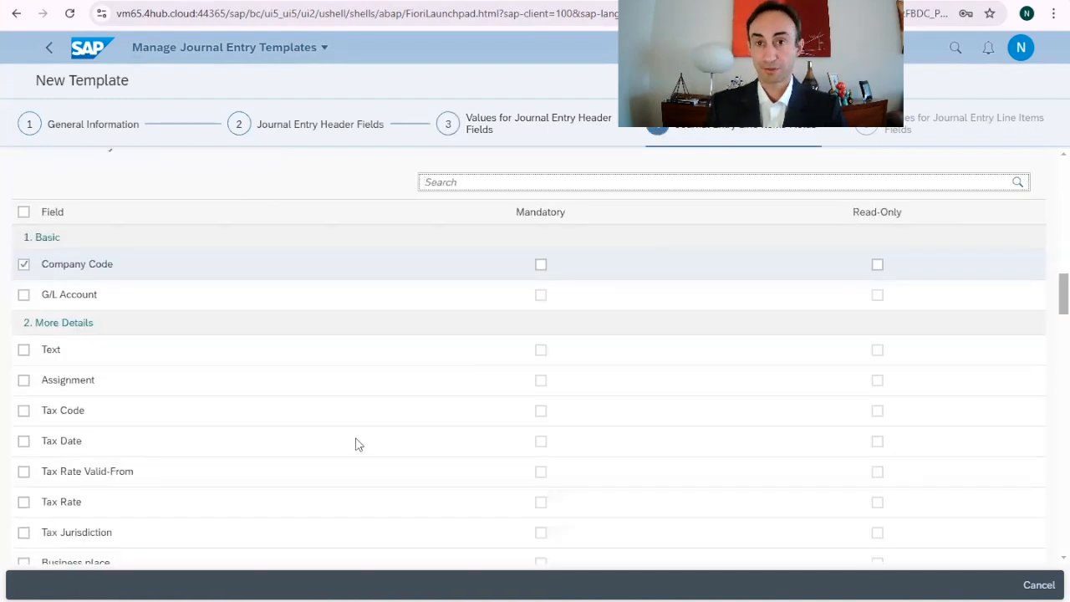
Include G/L Account, Assignment and Text in the template's journal entry line item fields.
{"action": "left_click", "coordinate": [24, 294]}
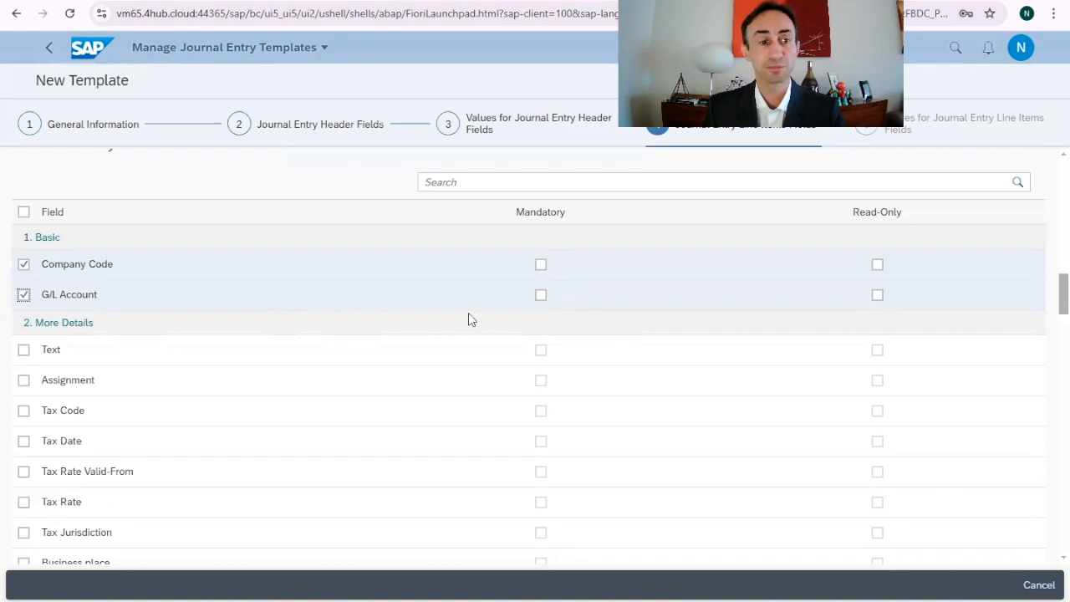
{"action": "scroll", "coordinate": [413, 325], "scroll_direction": "down", "scroll_amount": 5}
{"action": "scroll", "coordinate": [413, 325], "scroll_direction": "up", "scroll_amount": 5}
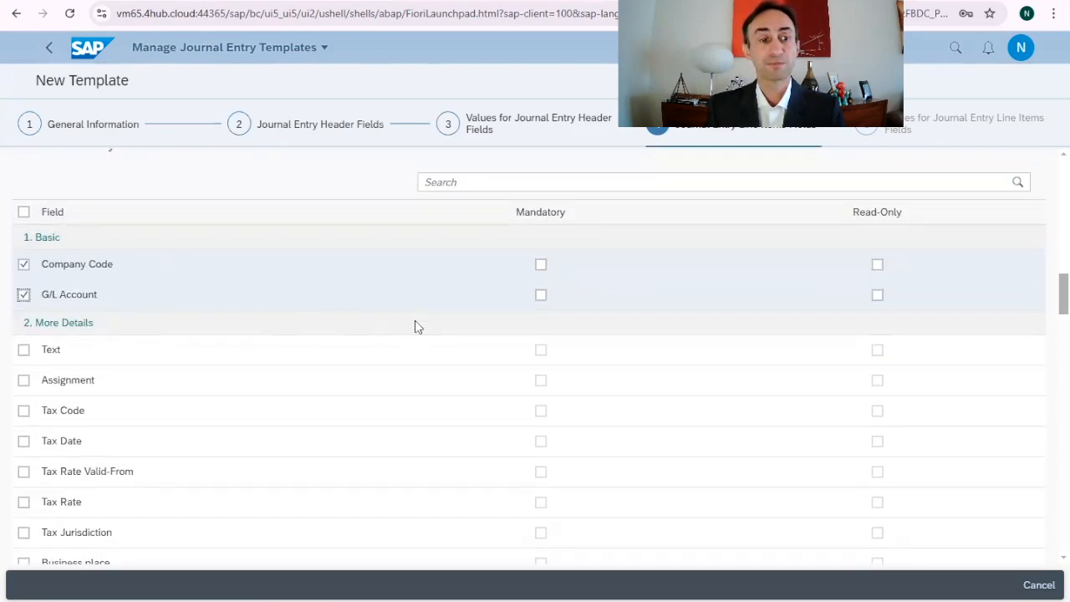
{"action": "scroll", "coordinate": [413, 325], "scroll_direction": "down", "scroll_amount": 2}
{"action": "left_click", "coordinate": [24, 306]}
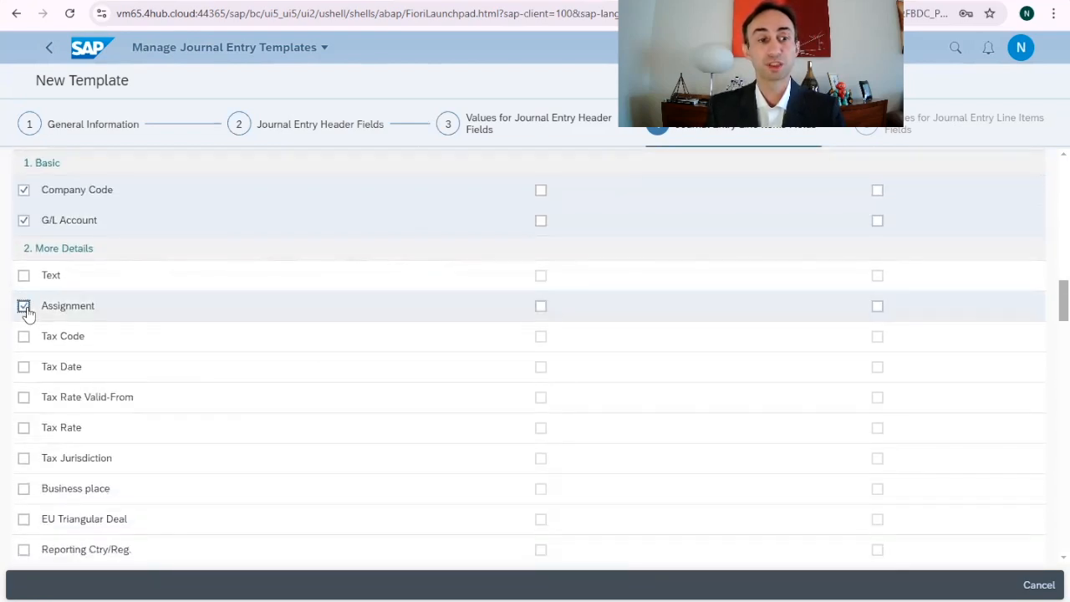
{"action": "left_click", "coordinate": [23, 275]}
Include Tax Code, Tax Date and Tax Rate Valid-From in the template's line item fields.
{"action": "scroll", "coordinate": [33, 371], "scroll_direction": "down", "scroll_amount": 3}
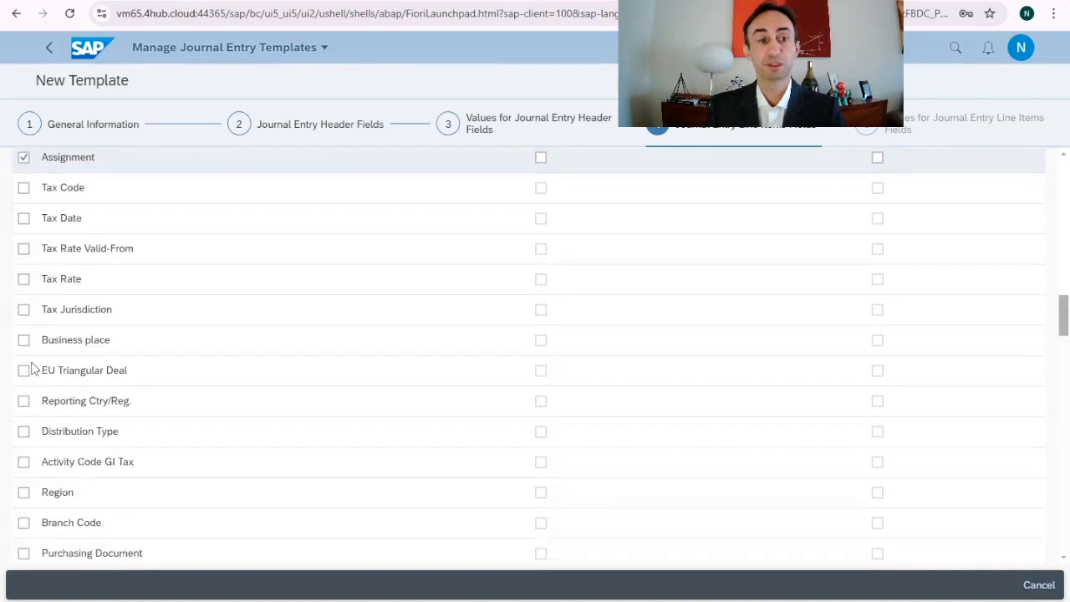
{"action": "scroll", "coordinate": [30, 368], "scroll_direction": "up", "scroll_amount": 2}
{"action": "left_click", "coordinate": [23, 261]}
{"action": "left_click", "coordinate": [24, 292]}
{"action": "left_click", "coordinate": [24, 322]}
Include the Asset and Sub-number fields from the Others group in the template's line item fields.
{"action": "scroll", "coordinate": [71, 349], "scroll_direction": "down", "scroll_amount": 6}
{"action": "scroll", "coordinate": [71, 349], "scroll_direction": "down", "scroll_amount": 12}
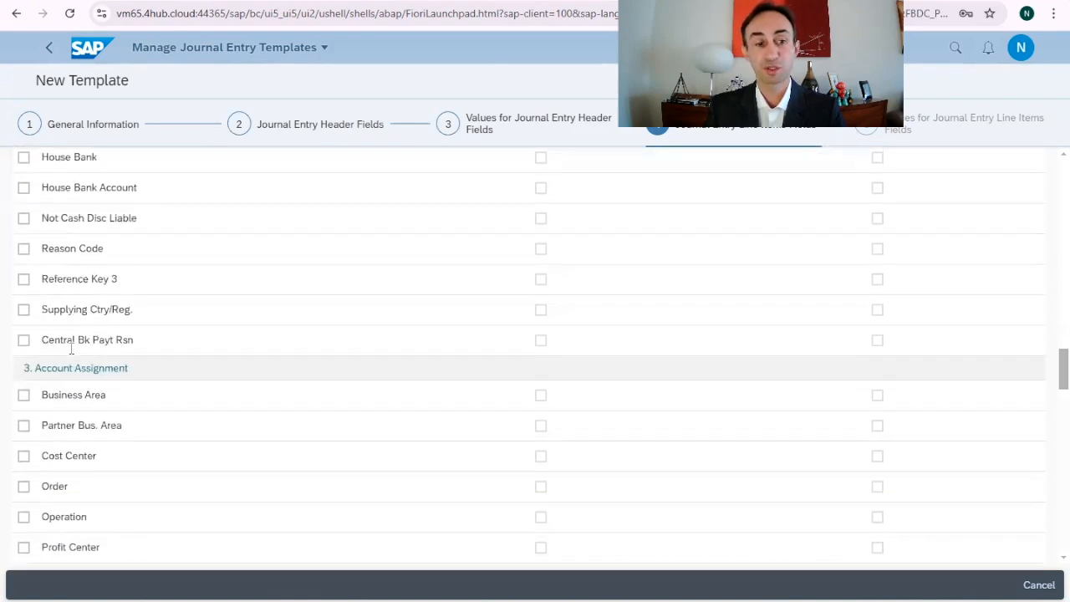
{"action": "scroll", "coordinate": [72, 352], "scroll_direction": "down", "scroll_amount": 7}
{"action": "scroll", "coordinate": [72, 352], "scroll_direction": "up", "scroll_amount": 19}
{"action": "scroll", "coordinate": [72, 351], "scroll_direction": "up", "scroll_amount": 12}
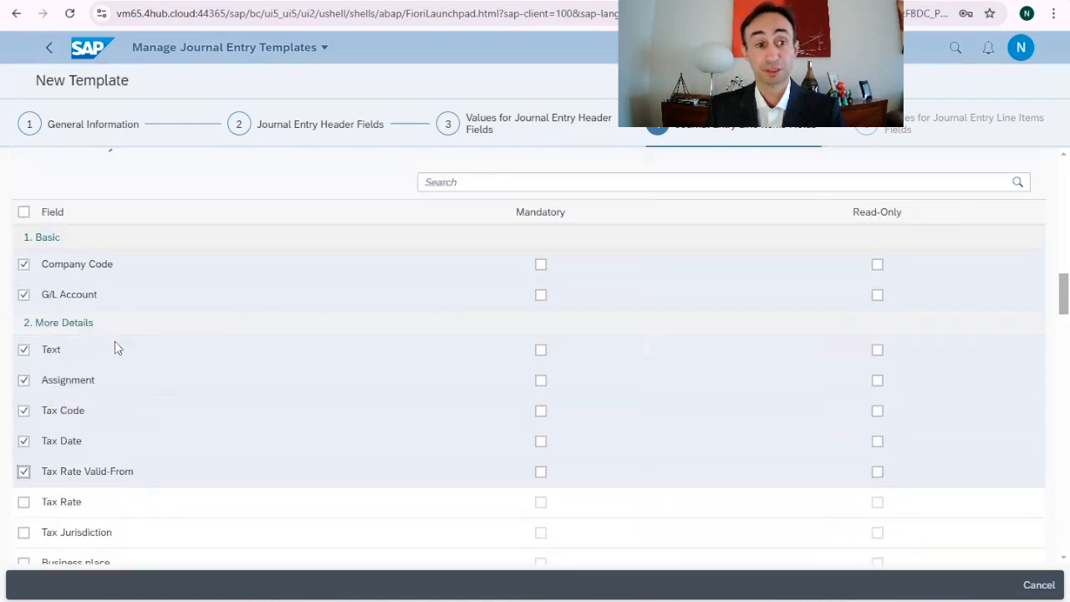
{"action": "scroll", "coordinate": [116, 346], "scroll_direction": "down", "scroll_amount": 13}
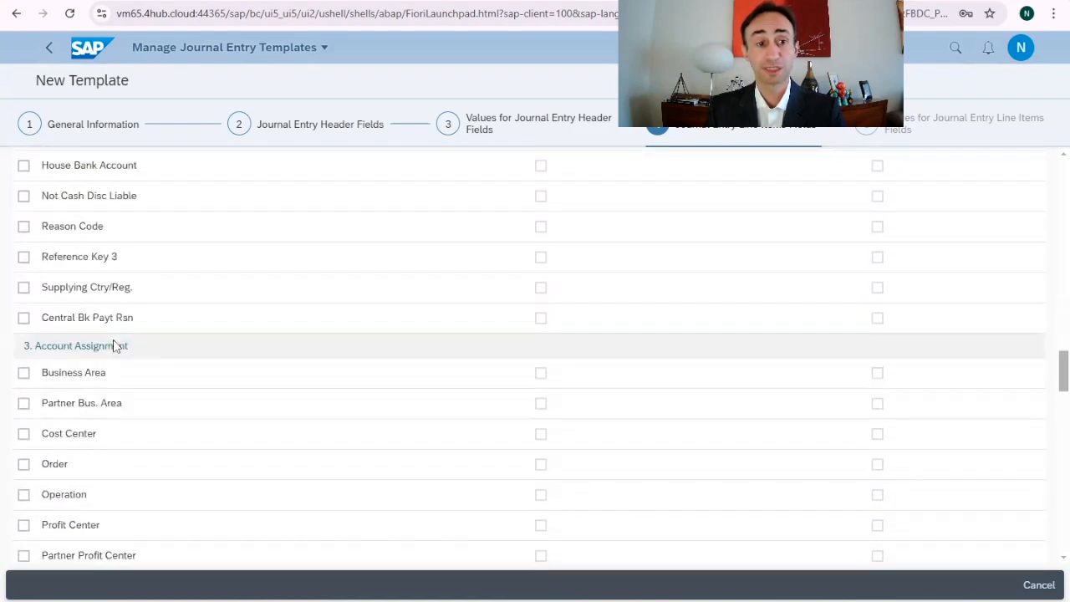
{"action": "scroll", "coordinate": [134, 346], "scroll_direction": "down", "scroll_amount": 3}
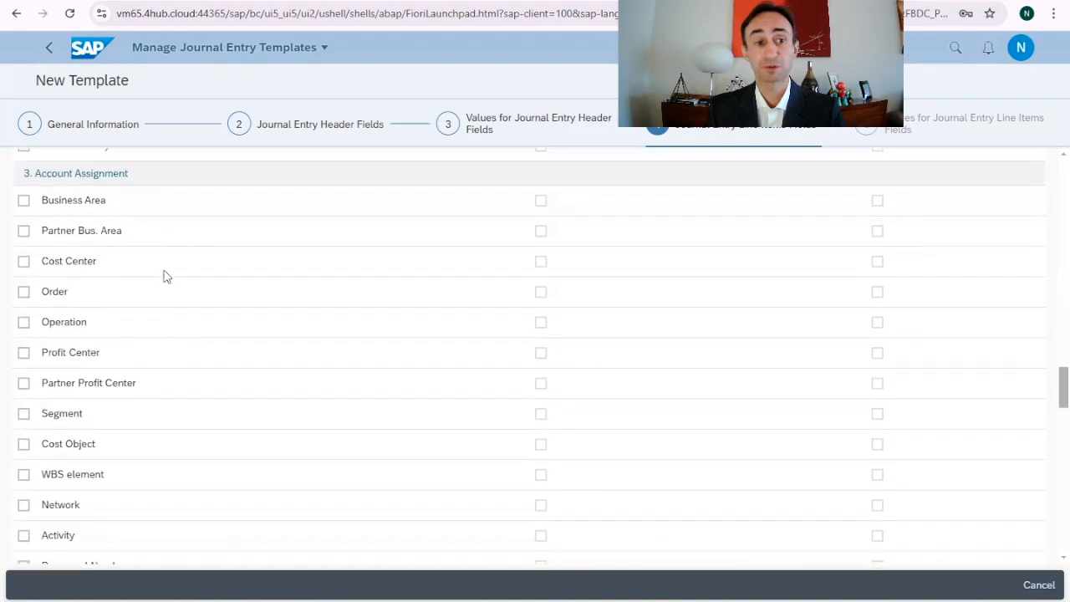
{"action": "scroll", "coordinate": [161, 335], "scroll_direction": "down", "scroll_amount": 8}
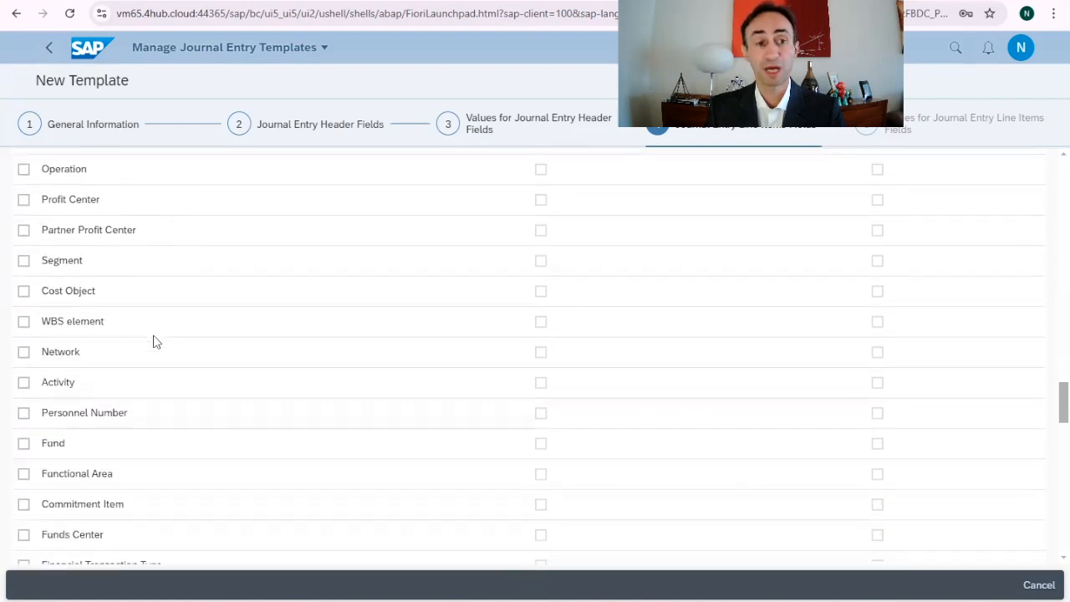
{"action": "scroll", "coordinate": [138, 392], "scroll_direction": "down", "scroll_amount": 6}
{"action": "scroll", "coordinate": [137, 390], "scroll_direction": "up", "scroll_amount": 1}
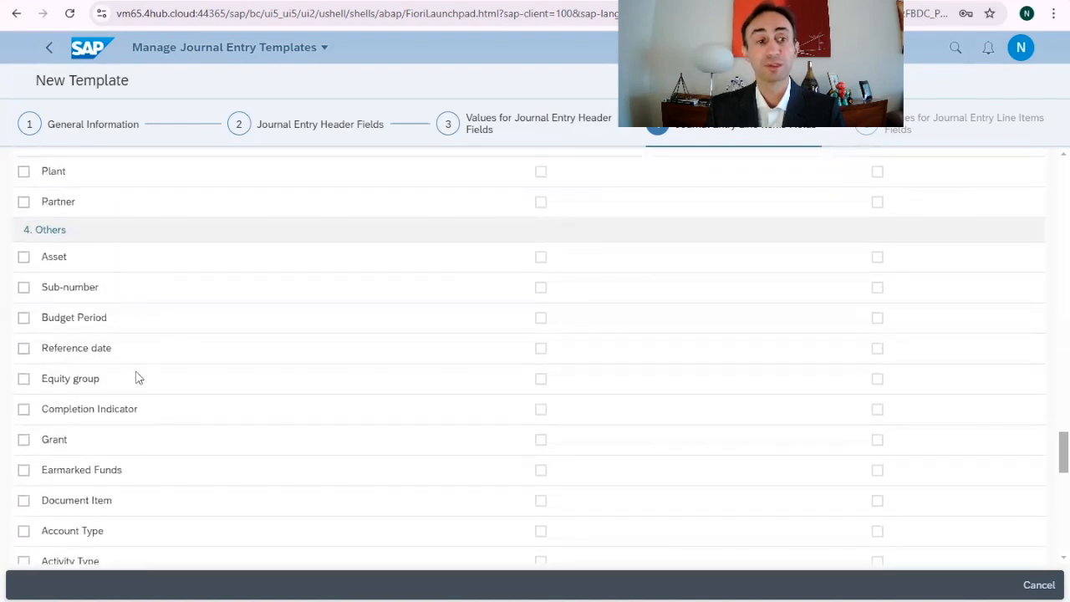
{"action": "left_click", "coordinate": [23, 258]}
{"action": "left_click", "coordinate": [25, 288]}
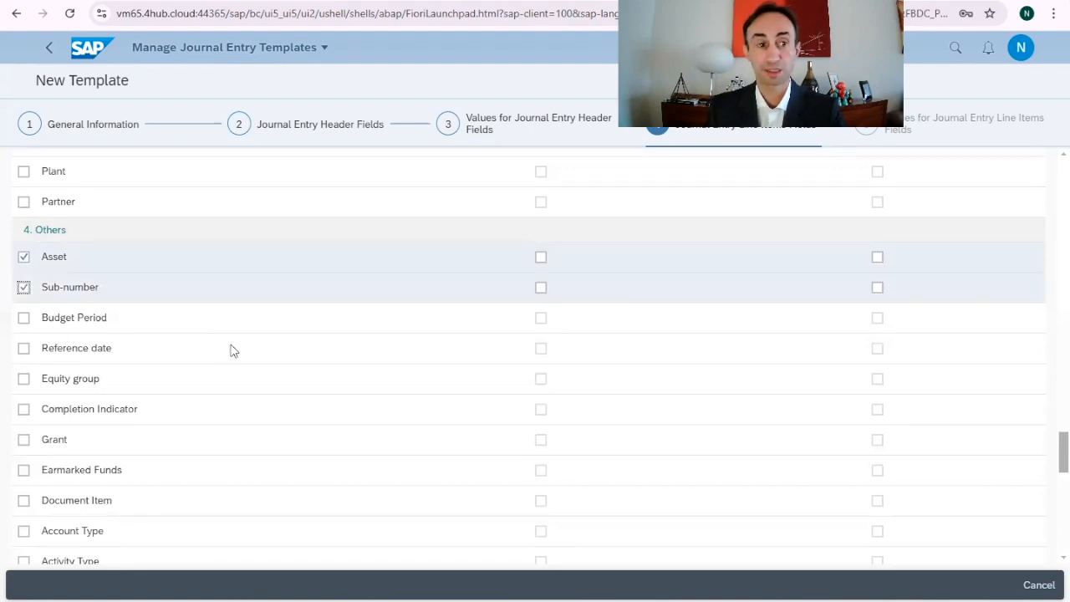
Continue to the values for the line item fields and look through the columns of the items table.
{"action": "scroll", "coordinate": [139, 284], "scroll_direction": "down", "scroll_amount": 5}
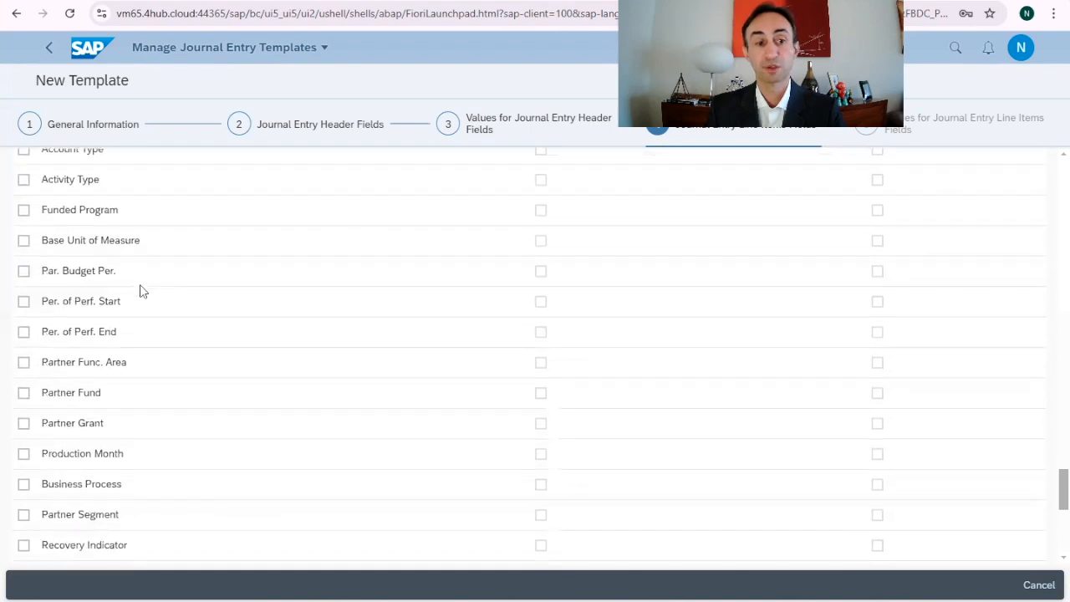
{"action": "scroll", "coordinate": [139, 289], "scroll_direction": "down", "scroll_amount": 3}
{"action": "scroll", "coordinate": [140, 289], "scroll_direction": "down", "scroll_amount": 2}
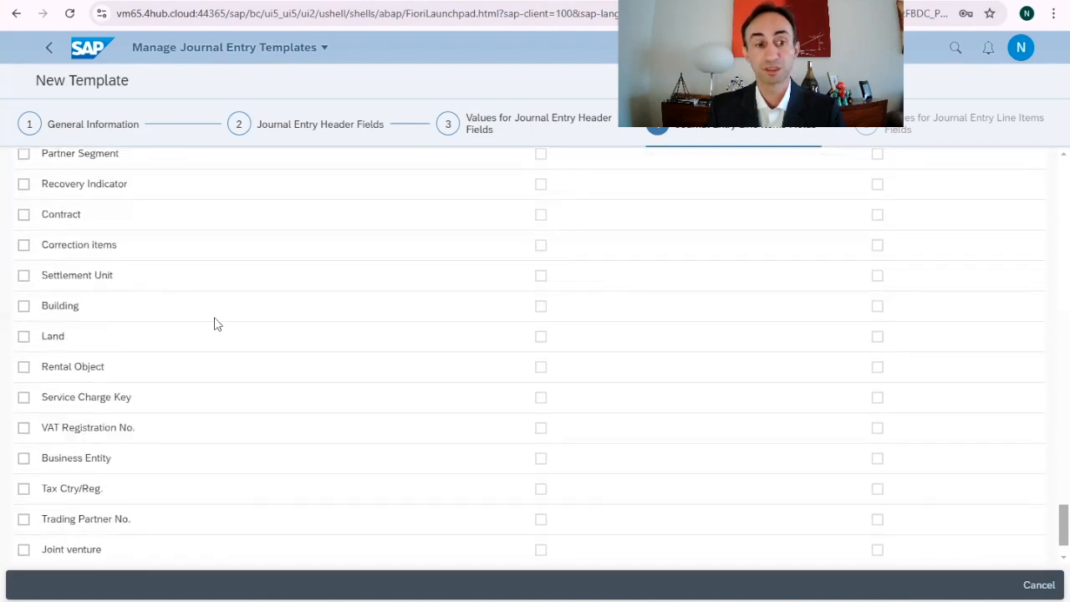
{"action": "scroll", "coordinate": [214, 324], "scroll_direction": "down", "scroll_amount": 1}
{"action": "left_click", "coordinate": [35, 518]}
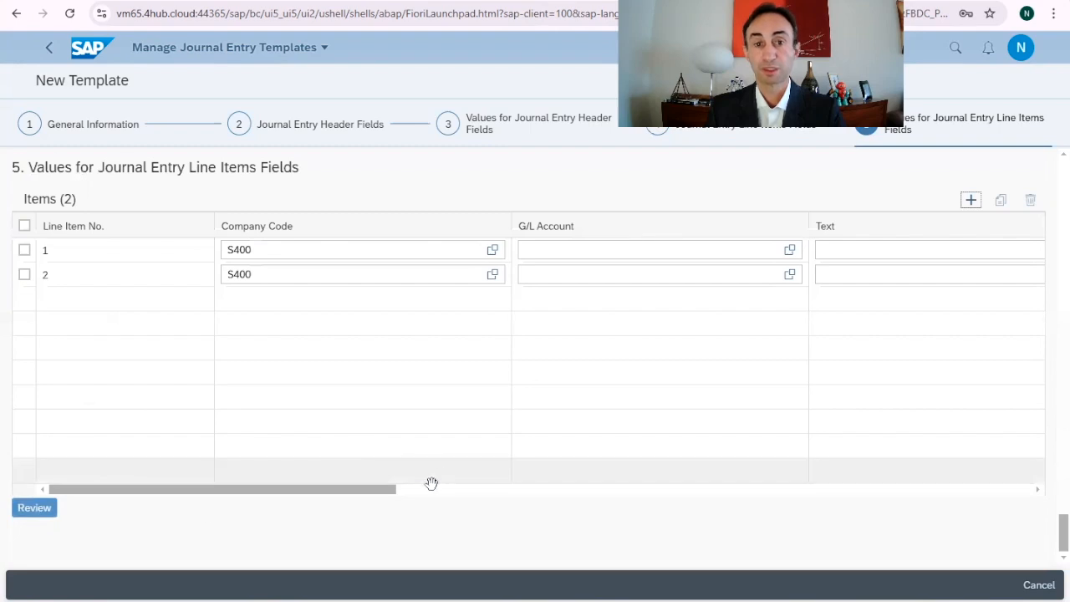
{"action": "left_click_drag", "start_coordinate": [303, 493], "coordinate": [1036, 494]}
{"action": "left_click_drag", "start_coordinate": [849, 497], "coordinate": [86, 490]}
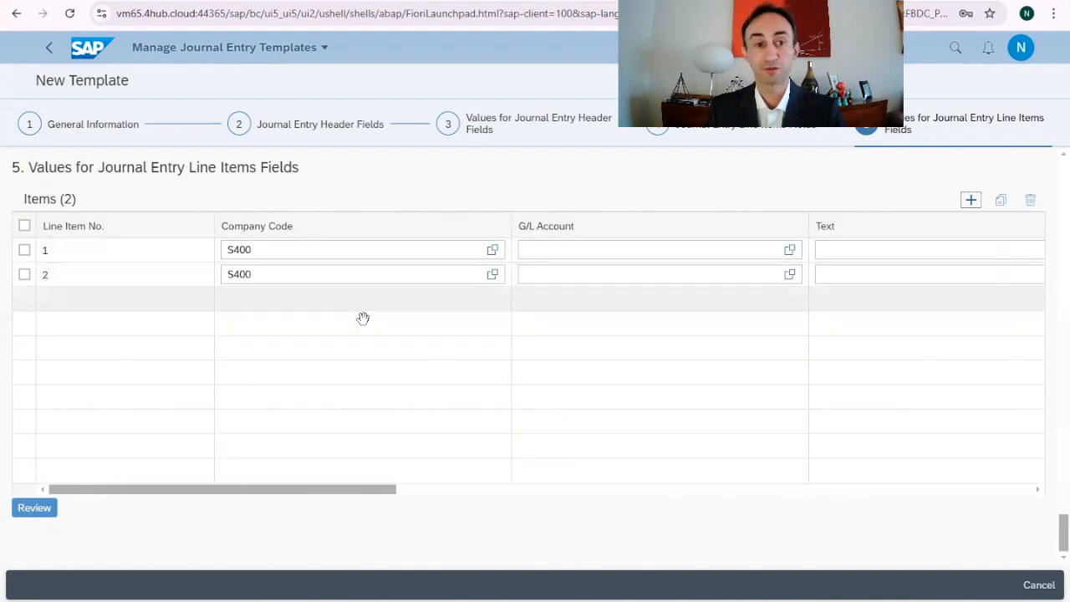
Add five more line items to the template's items table.
{"action": "left_click", "coordinate": [972, 203]}
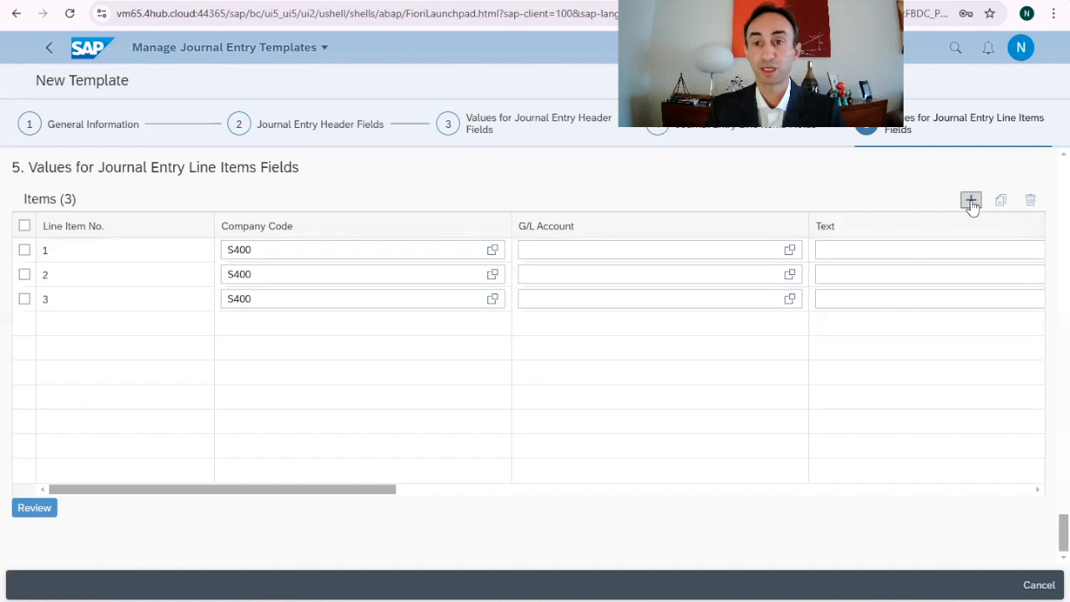
{"action": "left_click", "coordinate": [972, 203]}
{"action": "left_click", "coordinate": [972, 204]}
{"action": "left_click", "coordinate": [971, 203]}
{"action": "left_click", "coordinate": [971, 203]}
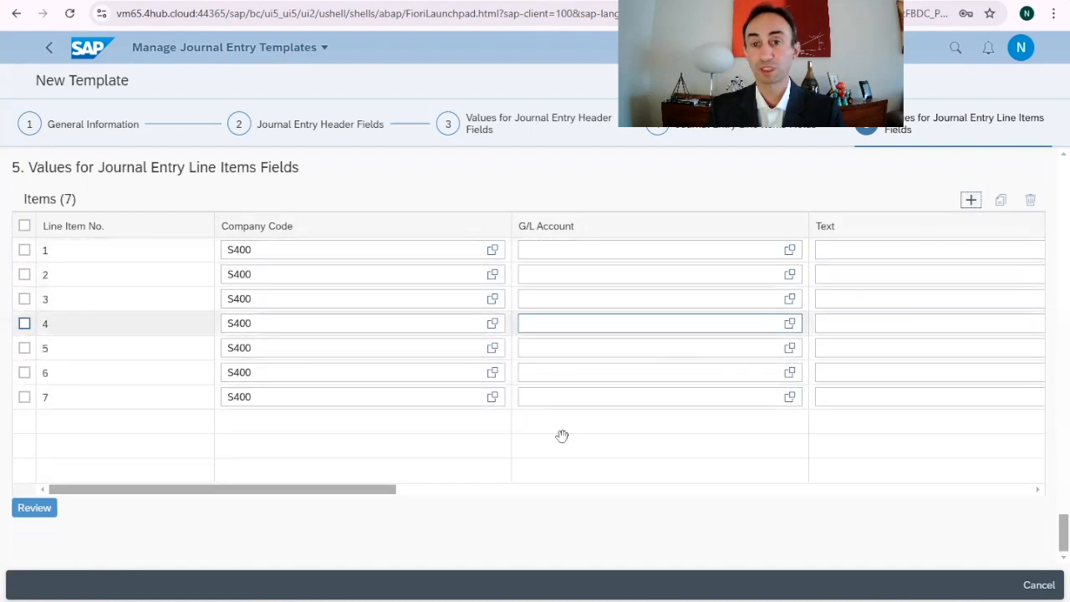
Proceed to the review of the new template, check it for errors and save it.
{"action": "left_click_drag", "start_coordinate": [328, 497], "coordinate": [31, 487]}
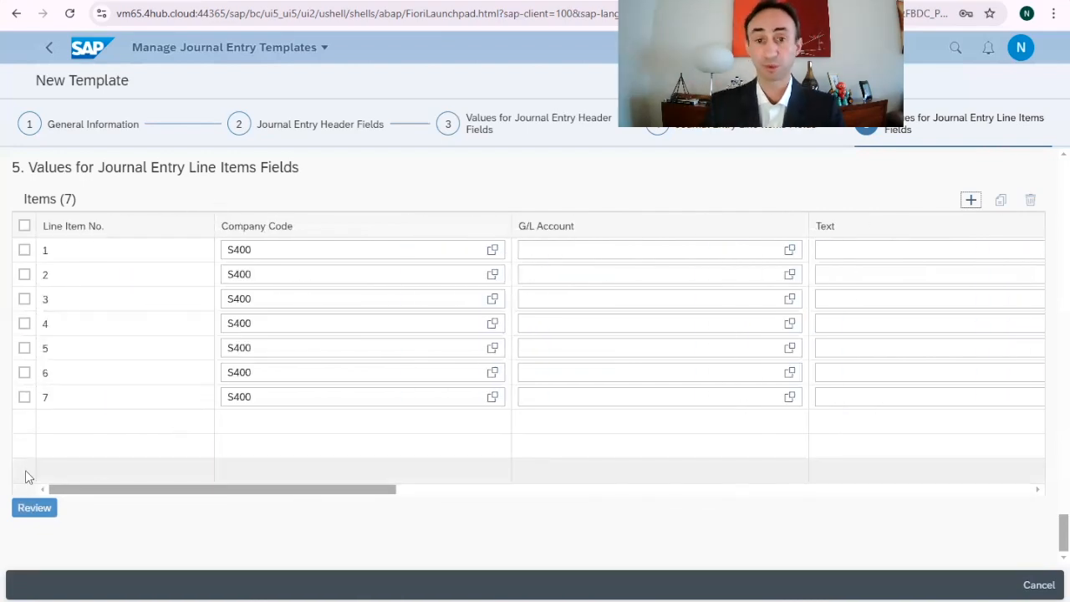
{"action": "left_click", "coordinate": [25, 511]}
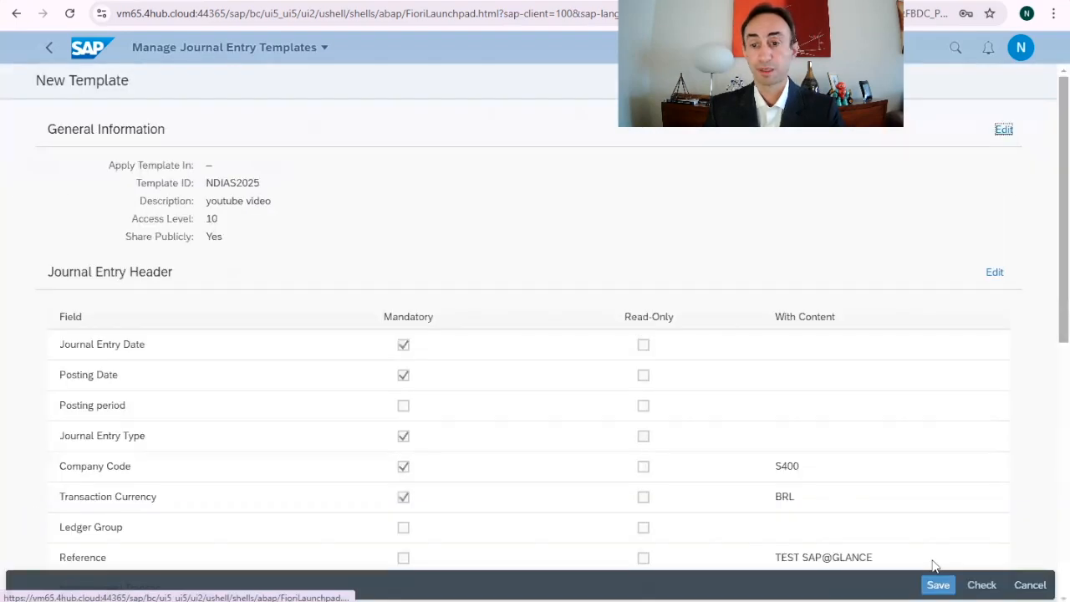
{"action": "left_click", "coordinate": [982, 584]}
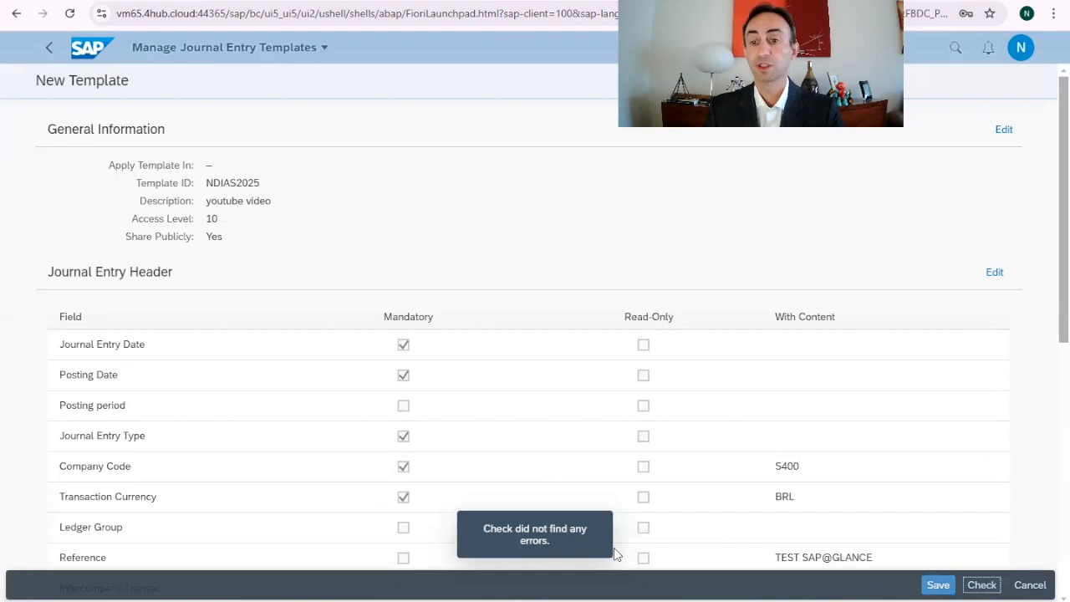
{"action": "left_click", "coordinate": [937, 585]}
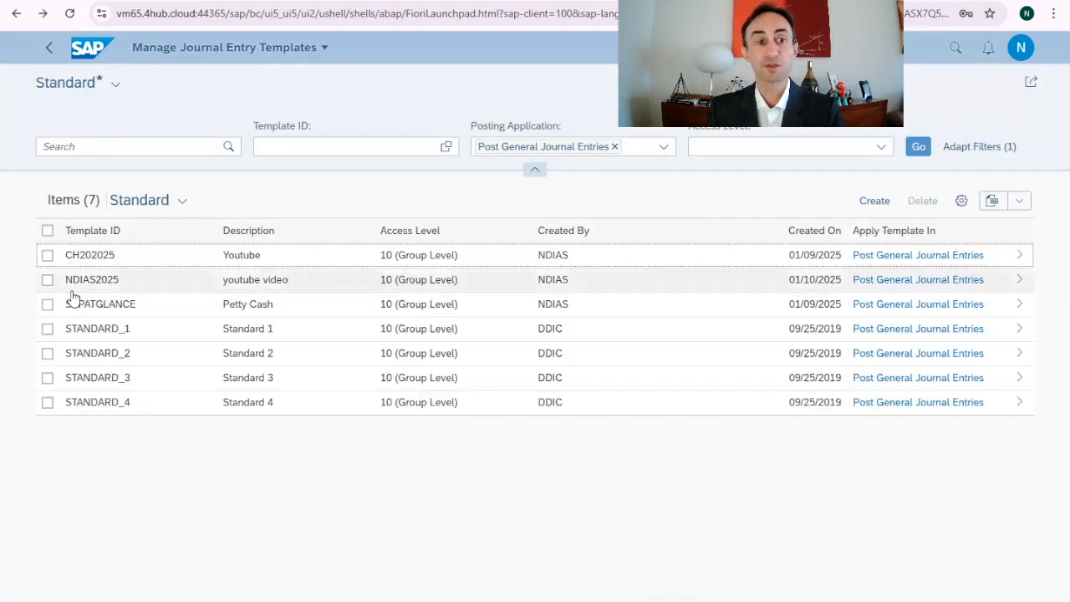
Switch to Post General Journal Entries and apply the new "youtube video" template to the journal entry.
{"action": "left_click", "coordinate": [107, 284]}
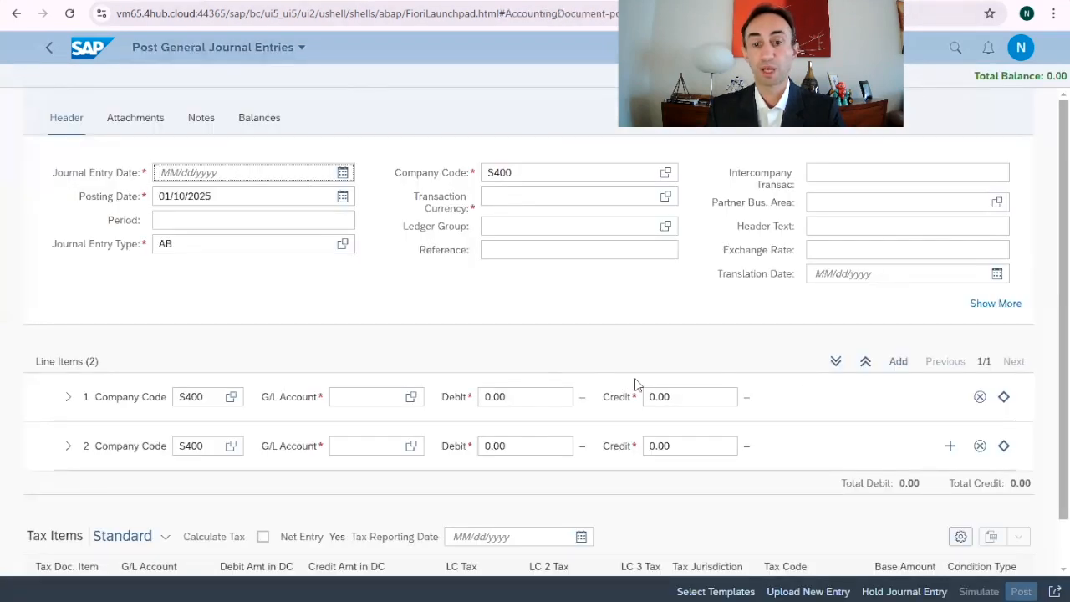
{"action": "left_click", "coordinate": [708, 592]}
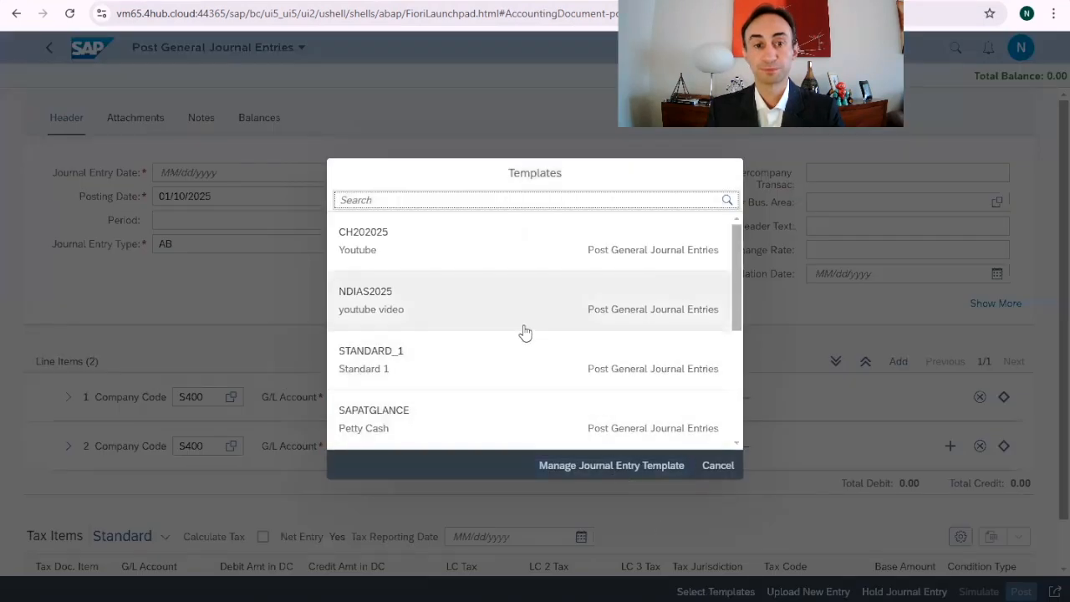
{"action": "left_click", "coordinate": [360, 301]}
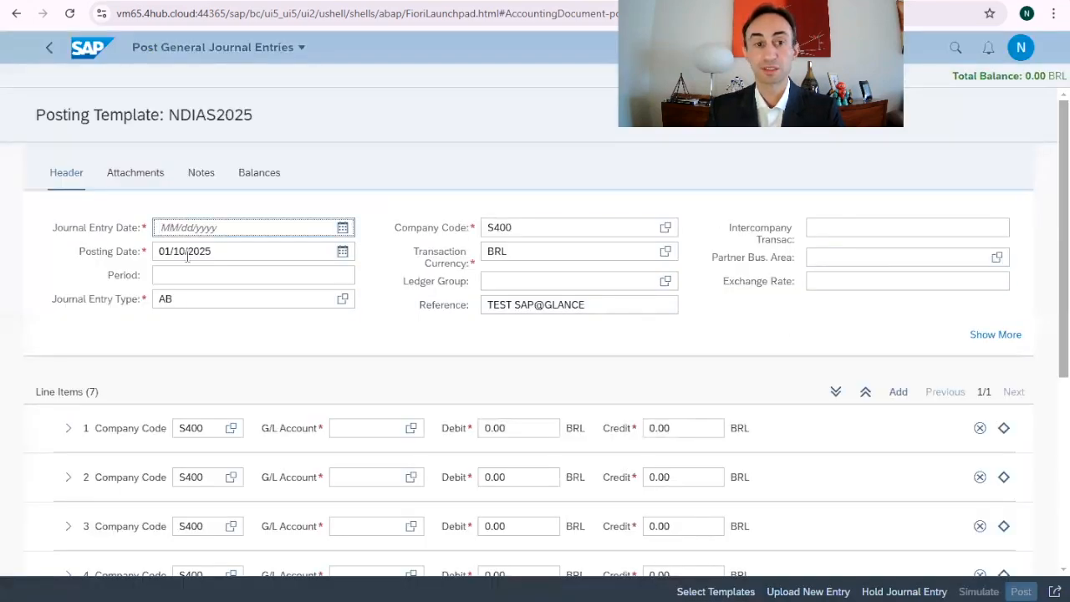
Examine the header values, line items and tax items that the template supplies to the journal entry.
{"action": "scroll", "coordinate": [819, 291], "scroll_direction": "down", "scroll_amount": 3}
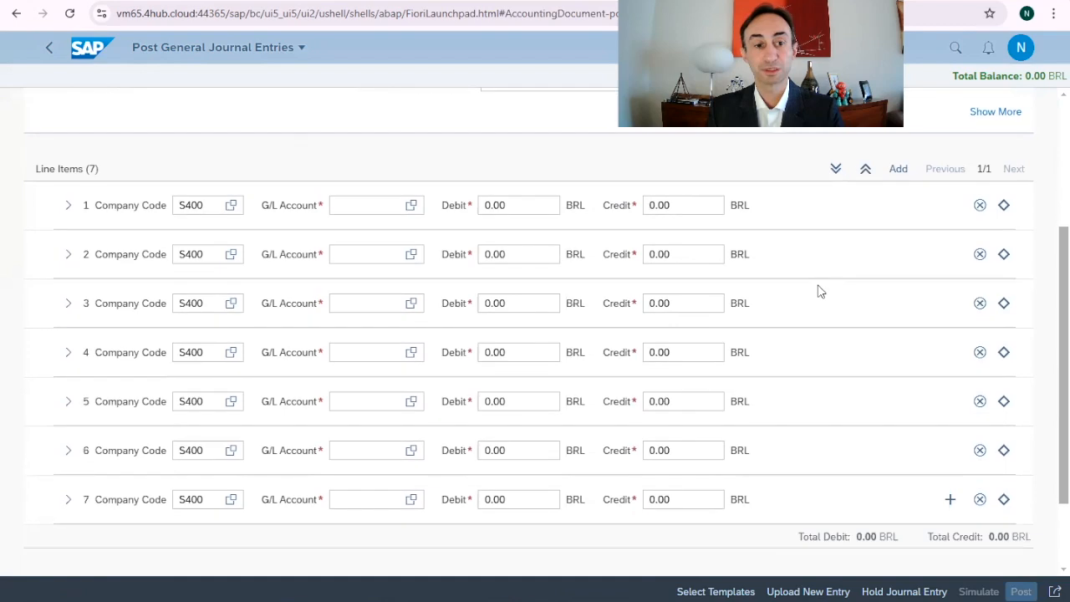
{"action": "scroll", "coordinate": [640, 366], "scroll_direction": "down", "scroll_amount": 1}
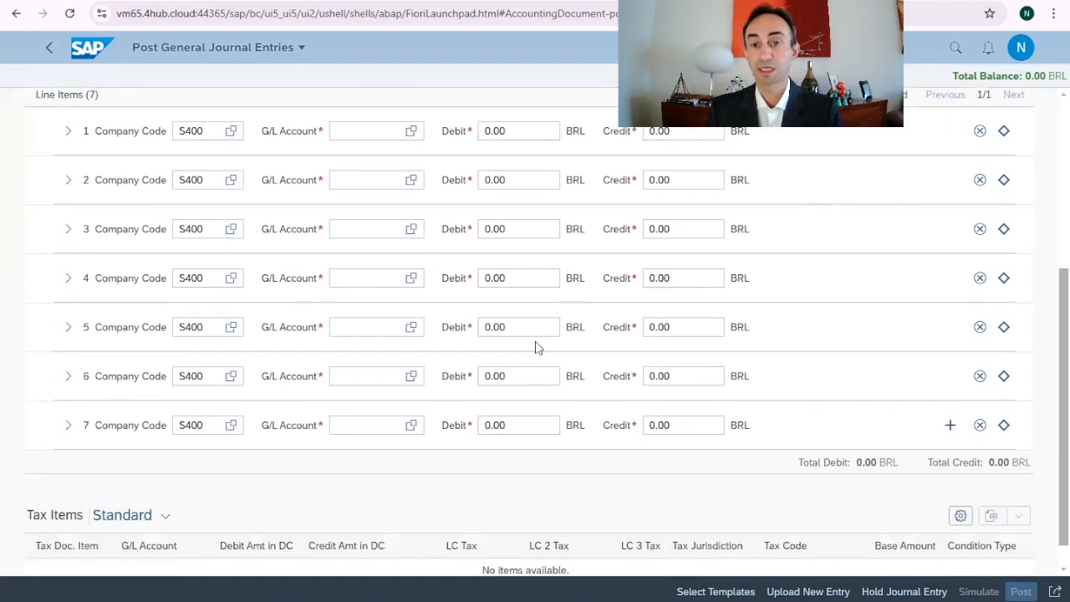
{"action": "scroll", "coordinate": [538, 346], "scroll_direction": "down", "scroll_amount": 1}
{"action": "scroll", "coordinate": [399, 365], "scroll_direction": "up", "scroll_amount": 3}
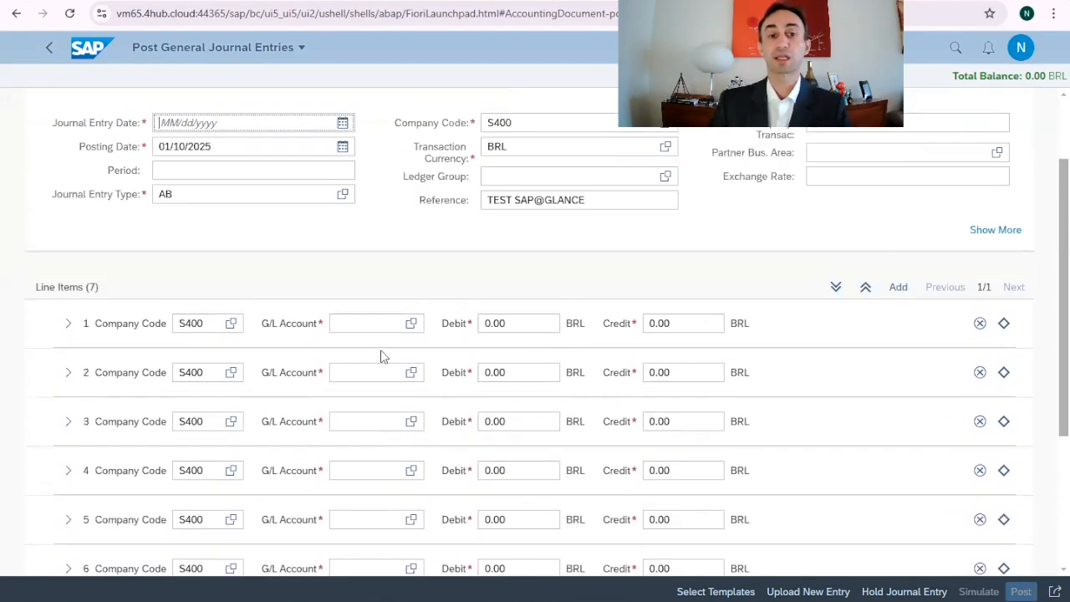
{"action": "left_click", "coordinate": [376, 319]}
{"action": "scroll", "coordinate": [376, 320], "scroll_direction": "down", "scroll_amount": 1}
{"action": "scroll", "coordinate": [376, 320], "scroll_direction": "down", "scroll_amount": 3}
{"action": "scroll", "coordinate": [375, 322], "scroll_direction": "up", "scroll_amount": 4}
{"action": "scroll", "coordinate": [375, 327], "scroll_direction": "down", "scroll_amount": 3}
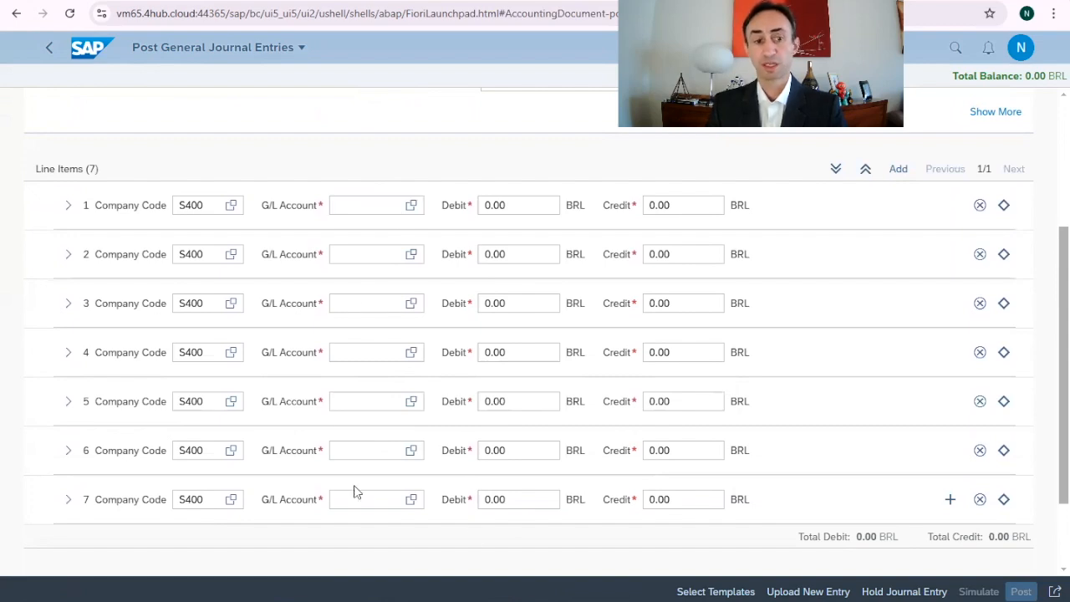
{"action": "scroll", "coordinate": [785, 418], "scroll_direction": "down", "scroll_amount": 1}
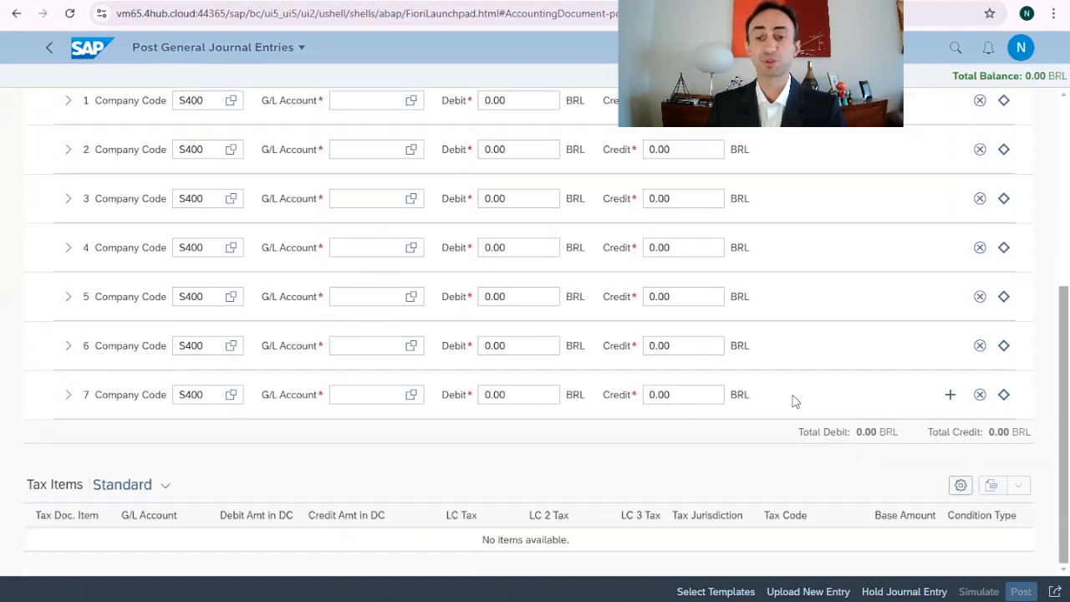
{"action": "scroll", "coordinate": [794, 402], "scroll_direction": "up", "scroll_amount": 3}
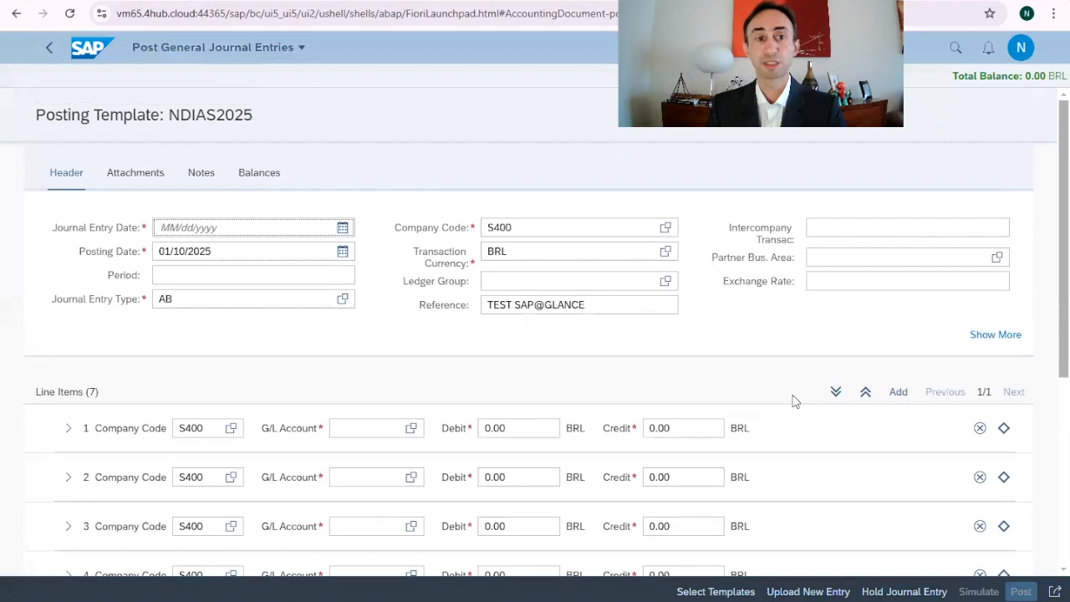